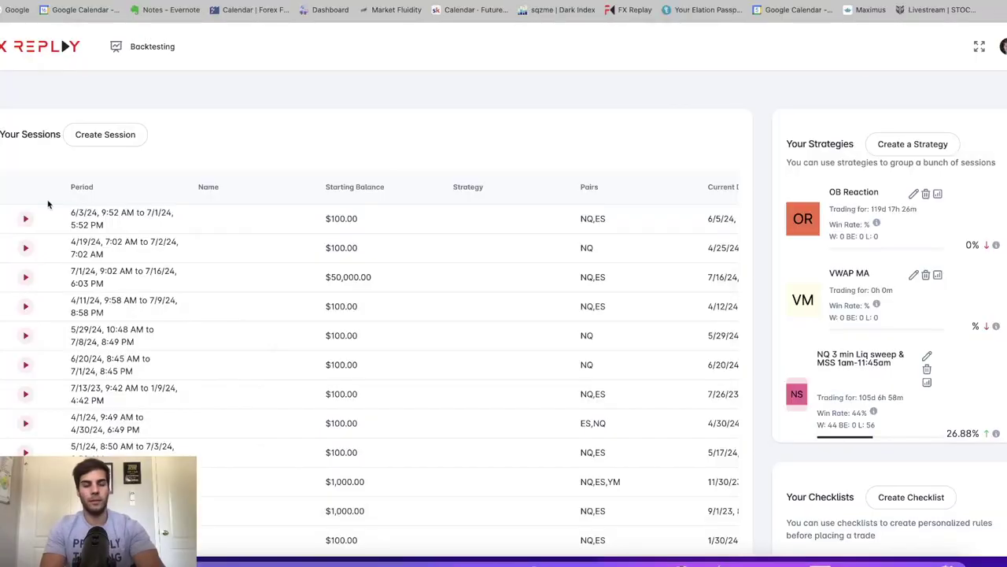
# Start creating a new backtesting session with an account balance of 1000 dollars.
pyautogui.click(106, 136)
pyautogui.click(433, 305)
pyautogui.click(459, 140)
pyautogui.write('1000')
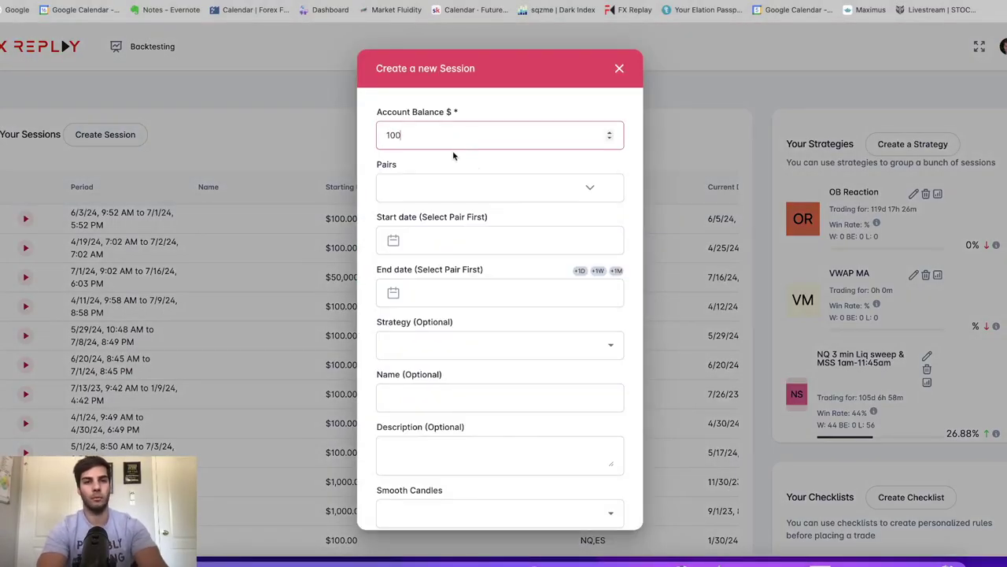
# Add the futures pairs NQ and ES to the new session.
pyautogui.click(440, 184)
pyautogui.click(436, 216)
pyautogui.write('nq')
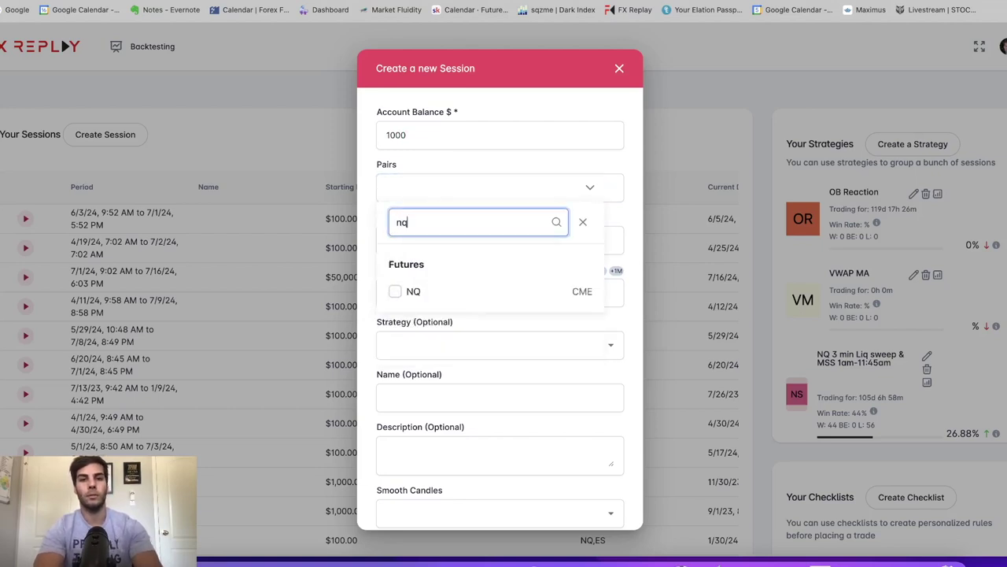
pyautogui.click(395, 292)
pyautogui.doubleClick(450, 223)
pyautogui.write('es')
pyautogui.click(405, 291)
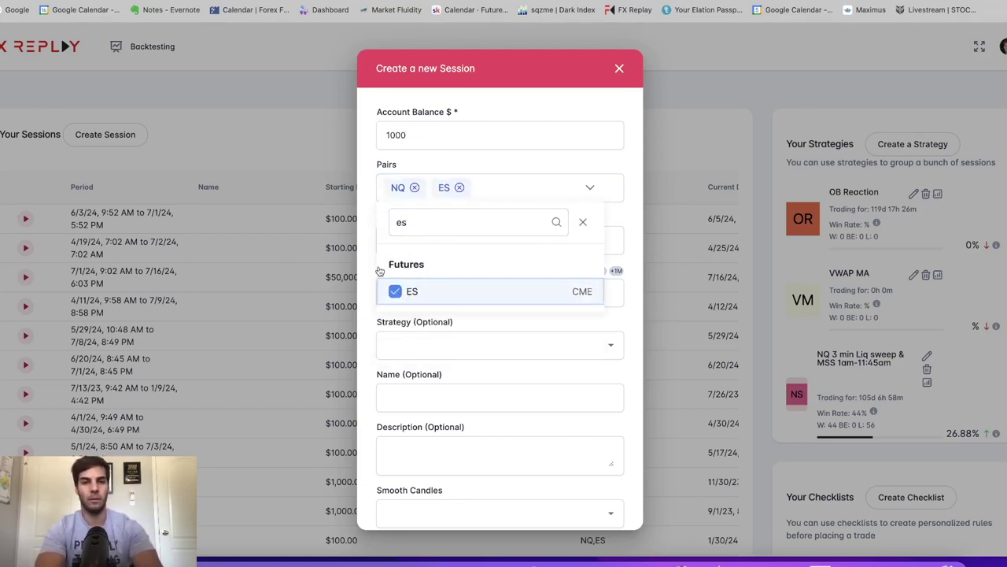
pyautogui.click(530, 165)
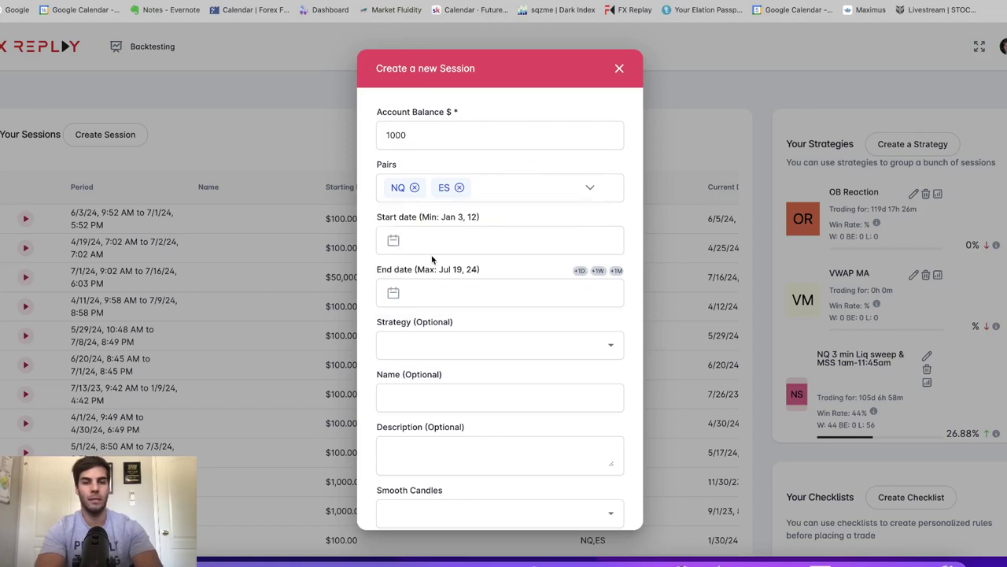
# Set the session's start date to March 4, 2024 at 09:11.
pyautogui.click(430, 241)
pyautogui.click(426, 46)
pyautogui.click(427, 47)
pyautogui.click(427, 47)
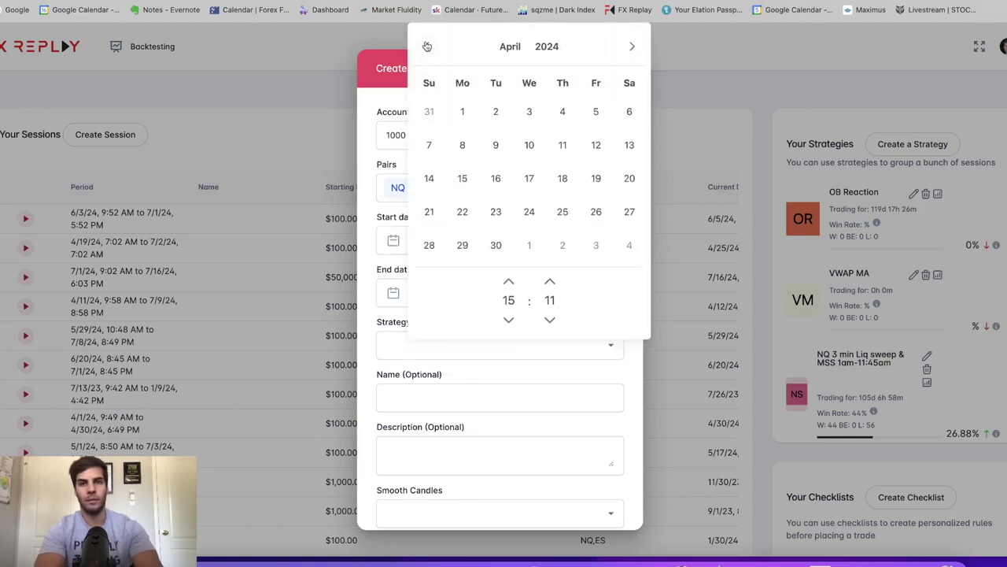
pyautogui.click(427, 46)
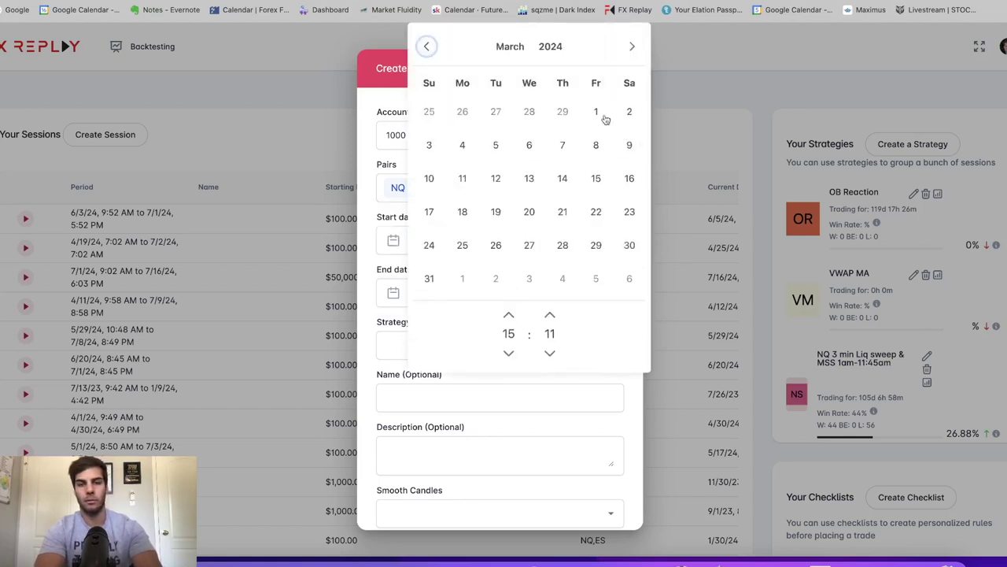
pyautogui.click(462, 144)
pyautogui.click(508, 353)
pyautogui.click(508, 353)
pyautogui.click(509, 354)
pyautogui.click(508, 354)
pyautogui.click(508, 314)
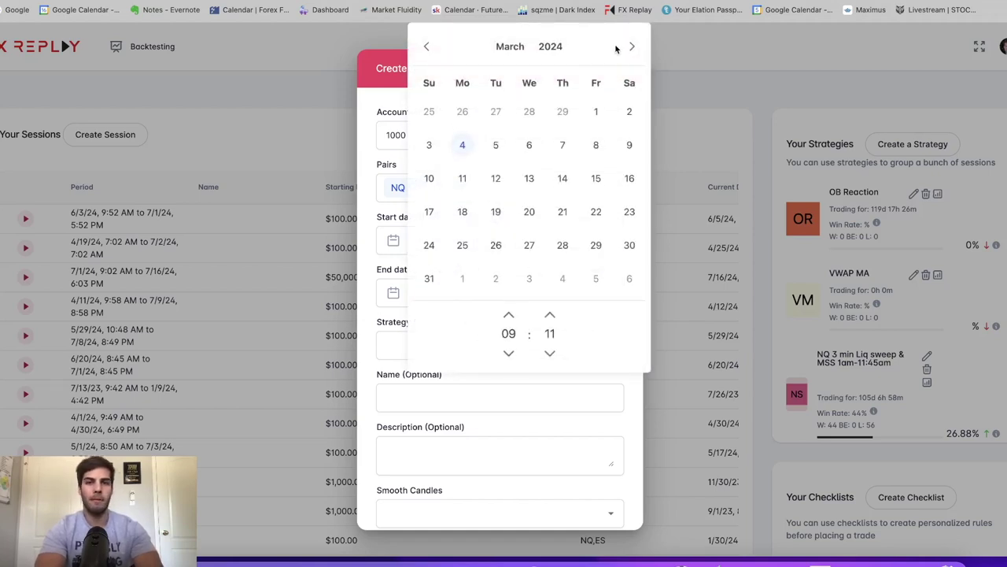
pyautogui.click(572, 373)
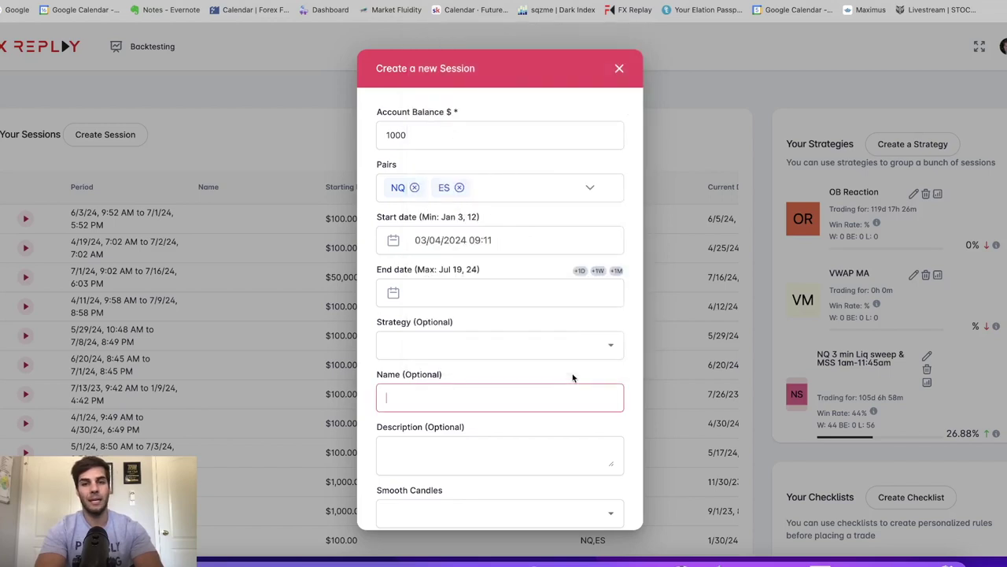
# Set the end date to July 1, 2024, create the session and launch it.
pyautogui.click(448, 294)
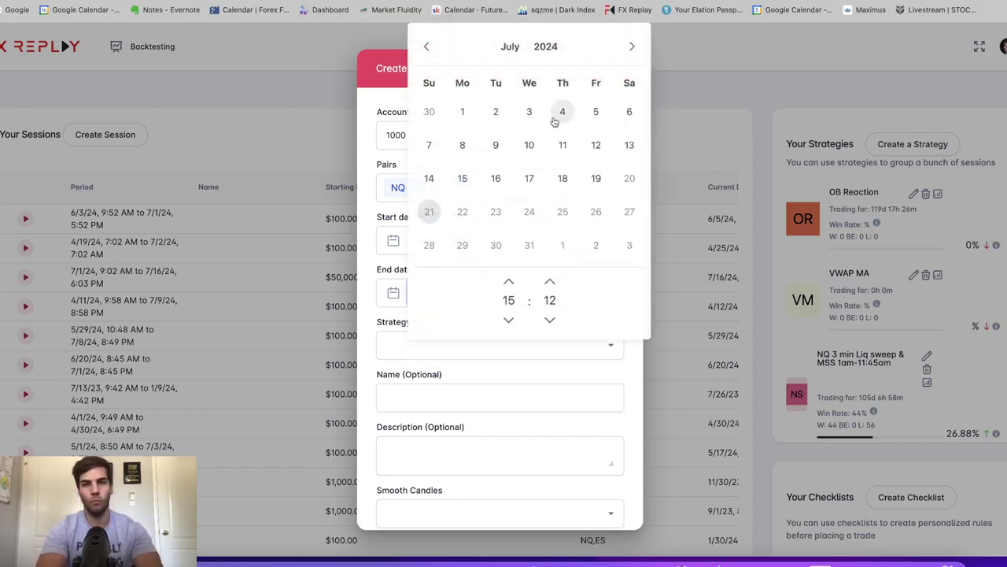
pyautogui.click(463, 111)
pyautogui.scroll(-2, 423, 474)
pyautogui.click(432, 497)
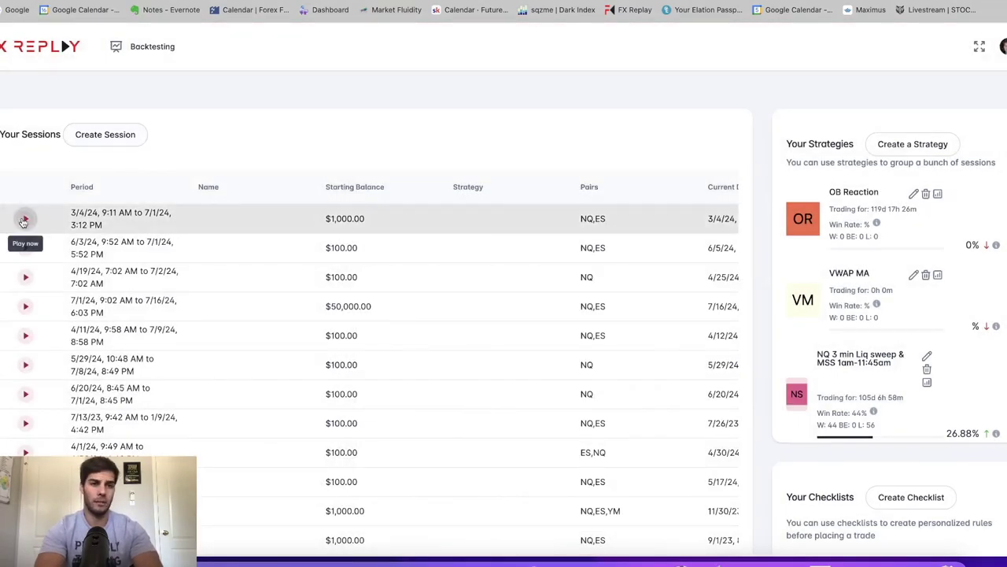
pyautogui.click(25, 218)
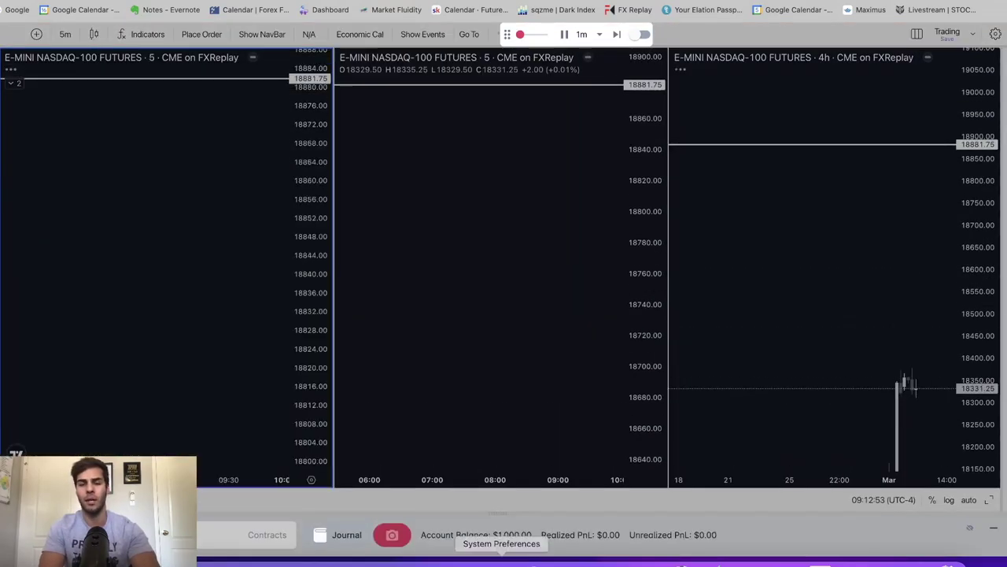
# Reset the view of all three Nasdaq charts so the price candles are in frame.
pyautogui.rightClick(451, 303)
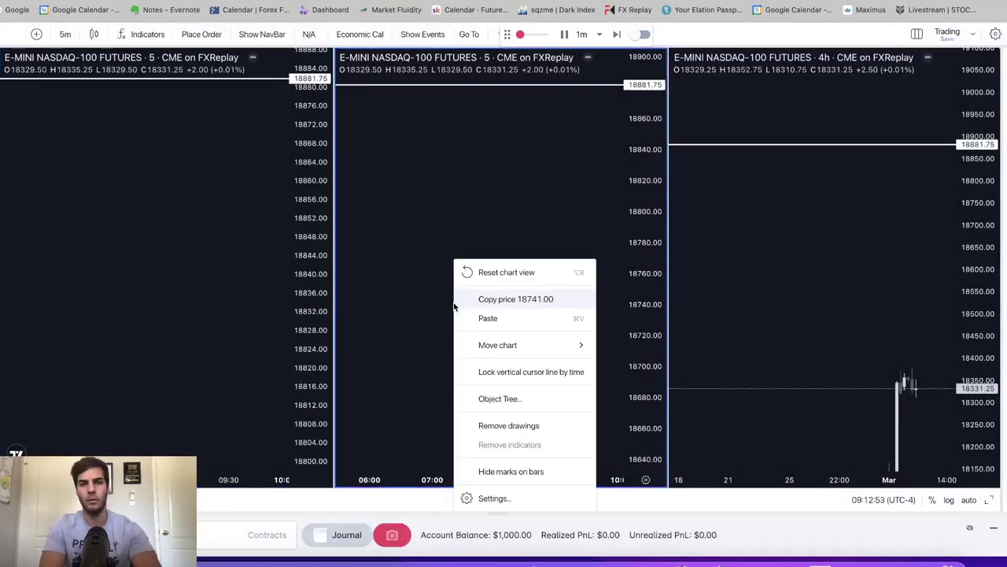
pyautogui.click(473, 276)
pyautogui.rightClick(181, 197)
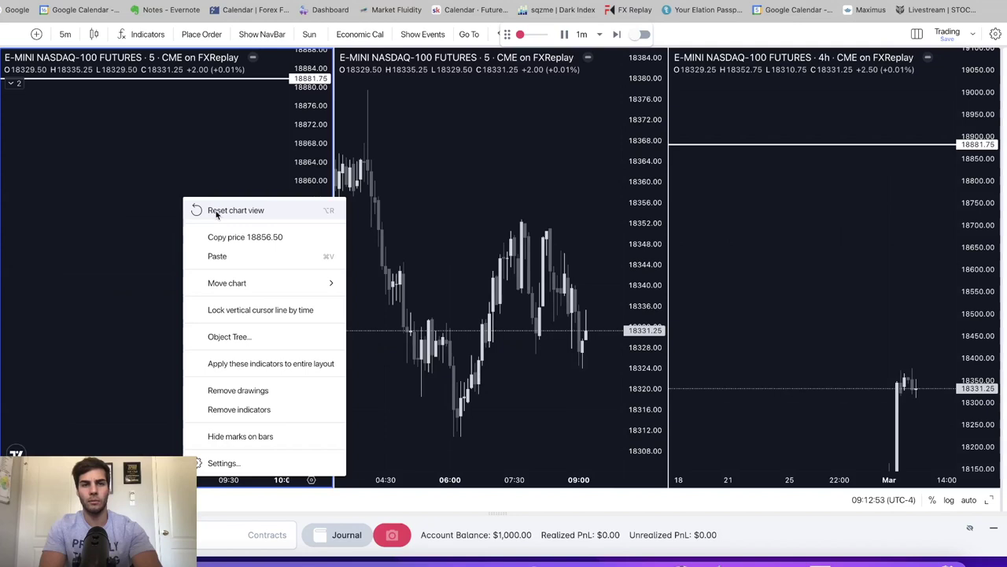
pyautogui.click(214, 211)
pyautogui.click(780, 302)
pyautogui.rightClick(799, 292)
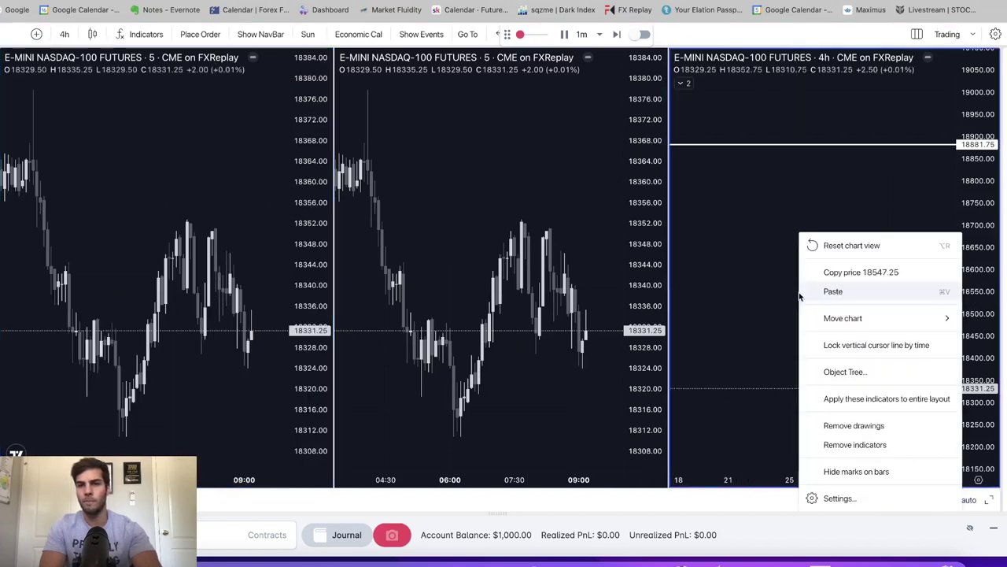
pyautogui.click(814, 244)
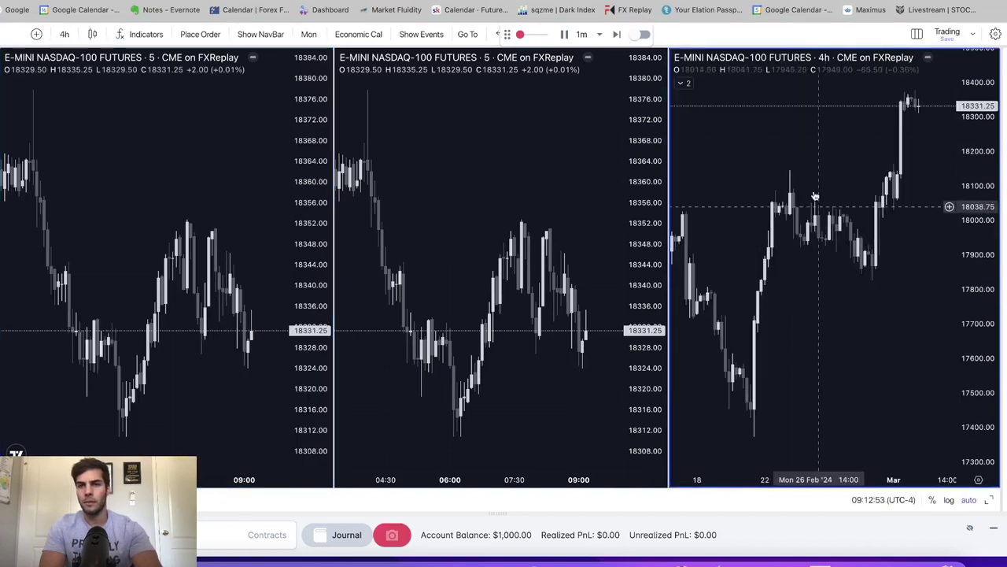
# Remove the drawings from the 4-hour chart.
pyautogui.rightClick(728, 118)
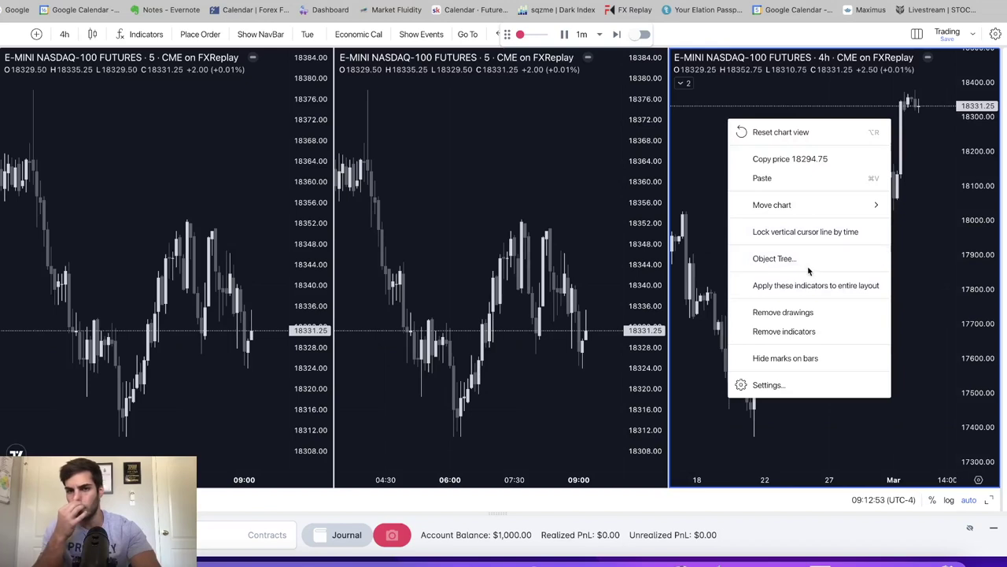
pyautogui.click(783, 312)
pyautogui.click(197, 135)
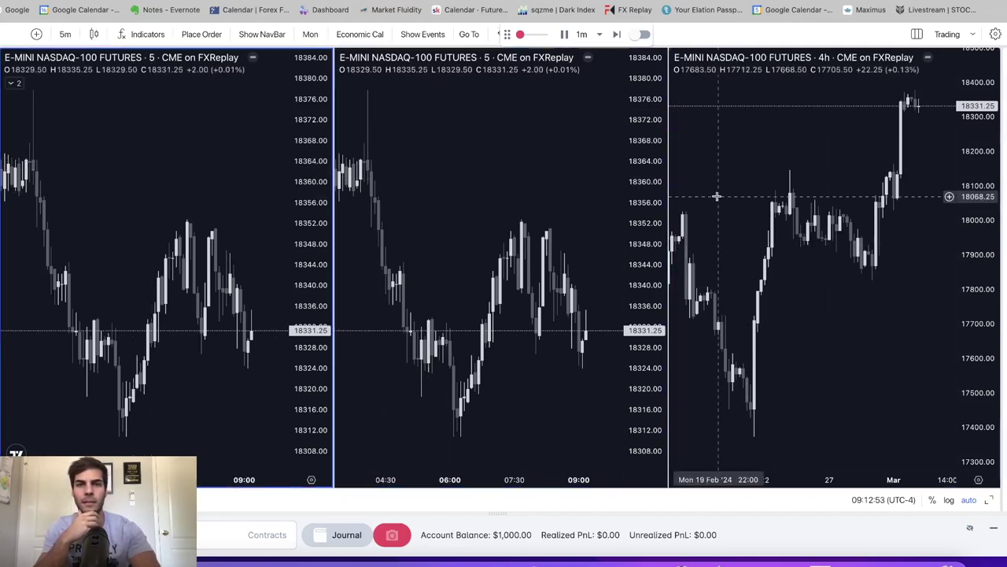
pyautogui.click(811, 193)
pyautogui.click(563, 155)
# Change the first 5-minute Nasdaq chart to the 1-minute timeframe.
pyautogui.click(112, 196)
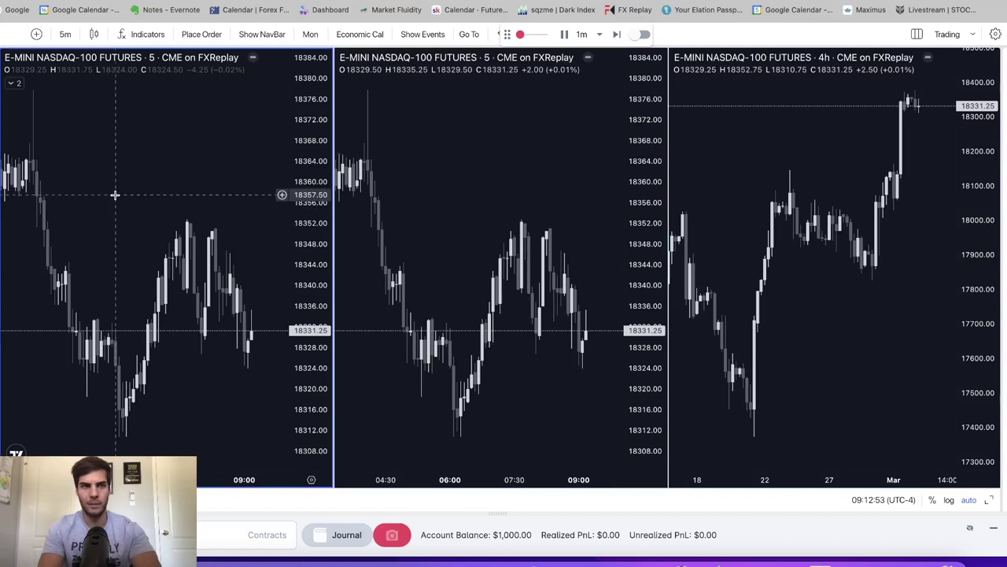
pyautogui.click(65, 34)
pyautogui.click(75, 77)
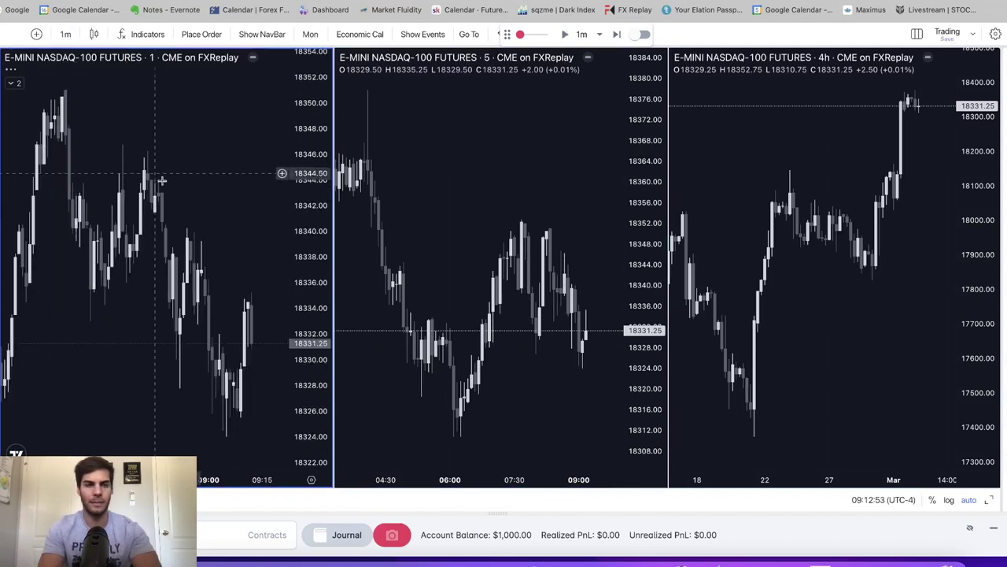
# Set the replay step to 30m and advance the replay by two steps.
pyautogui.click(599, 34)
pyautogui.click(597, 160)
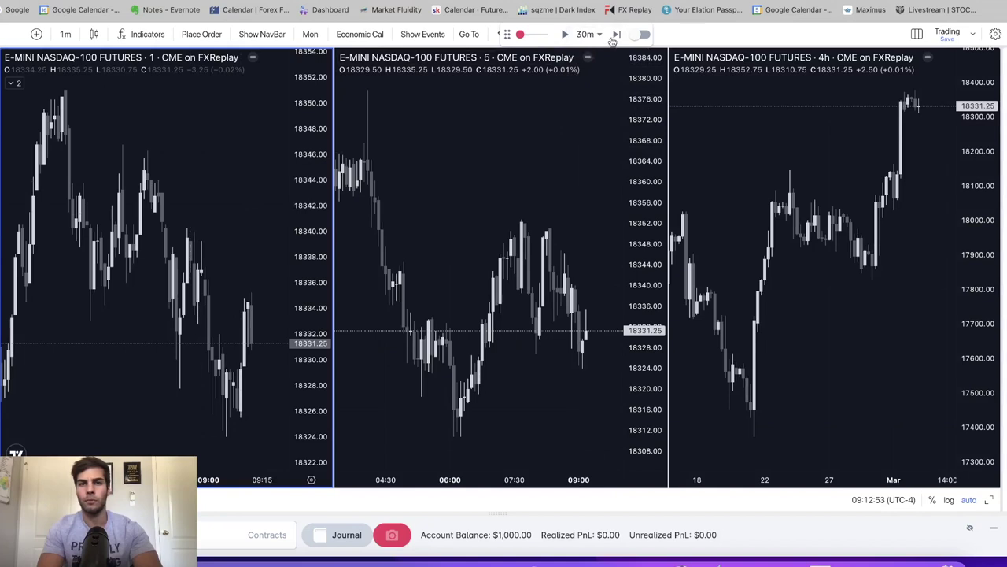
pyautogui.click(617, 34)
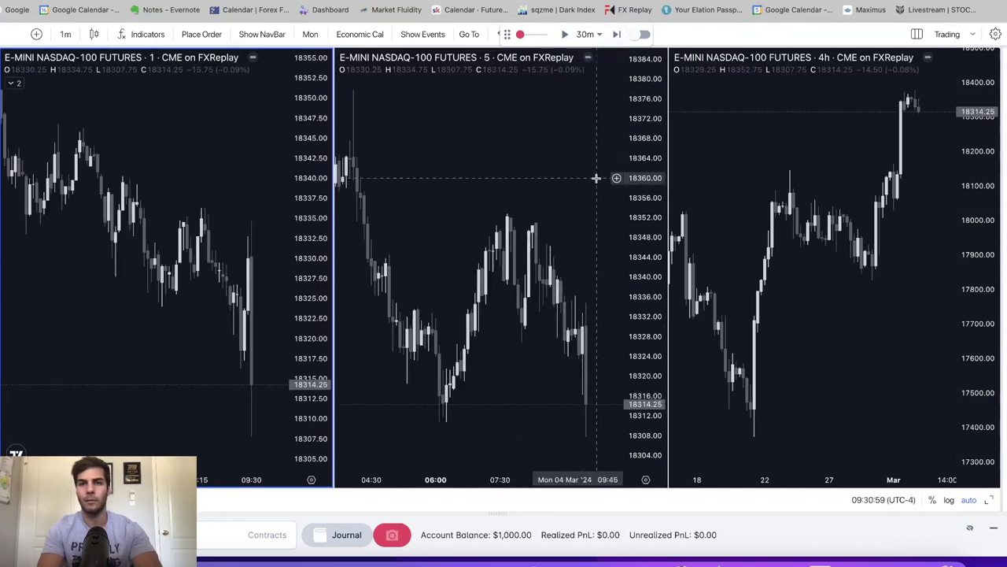
pyautogui.click(617, 34)
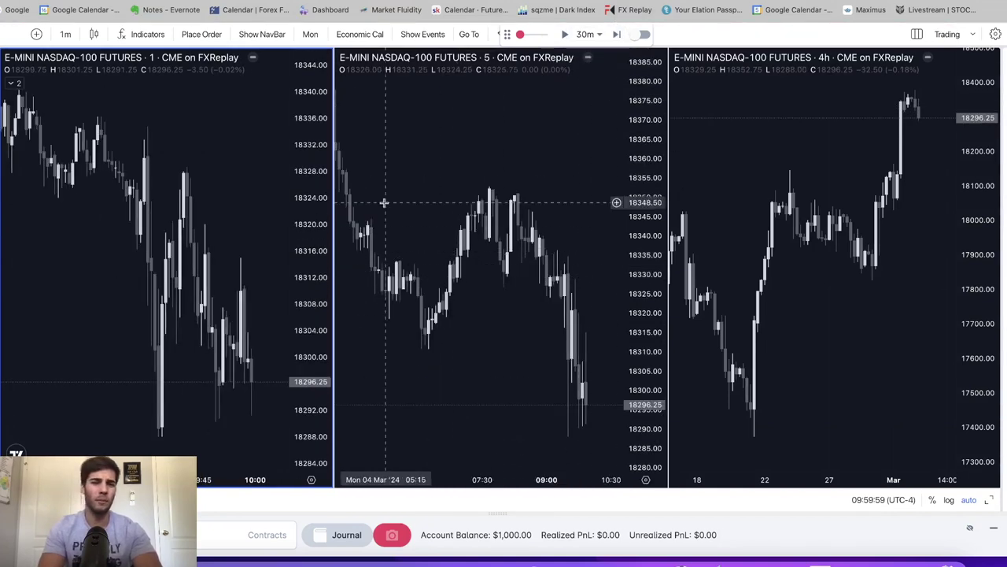
# Examine the recent price action on the 1-minute and 4-hour Nasdaq charts.
pyautogui.moveTo(250, 189); pyautogui.dragTo(262, 168)
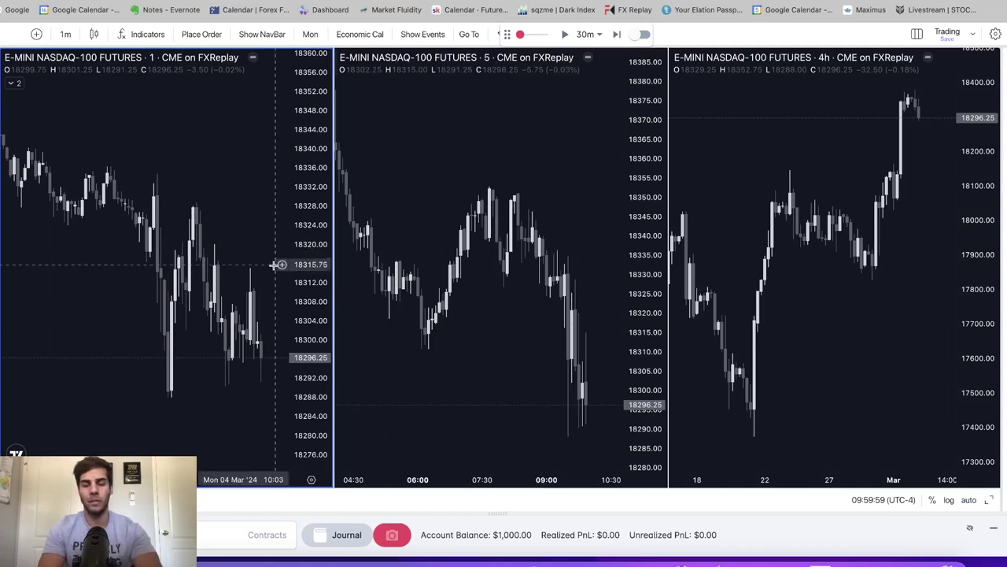
pyautogui.click(989, 347)
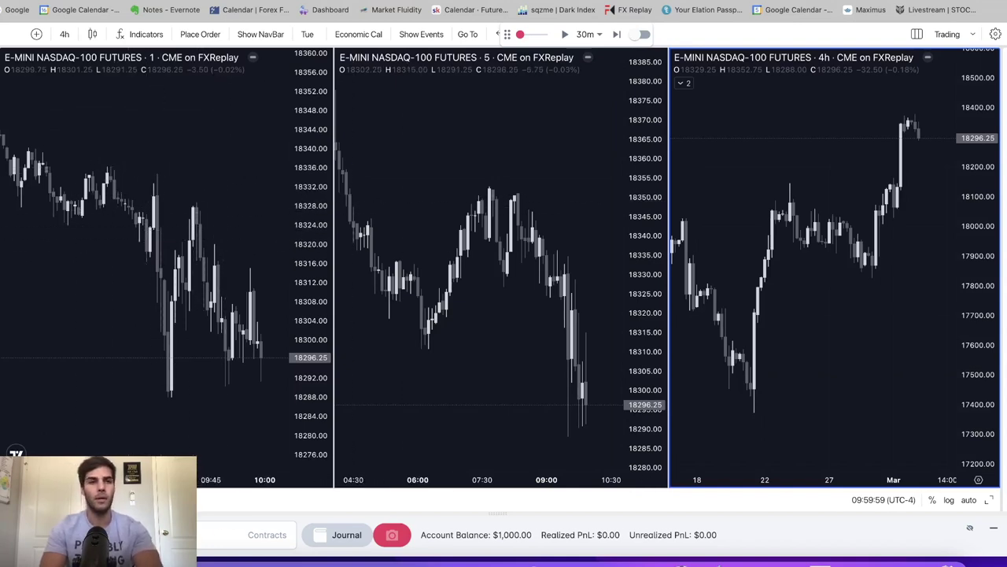
pyautogui.click(117, 139)
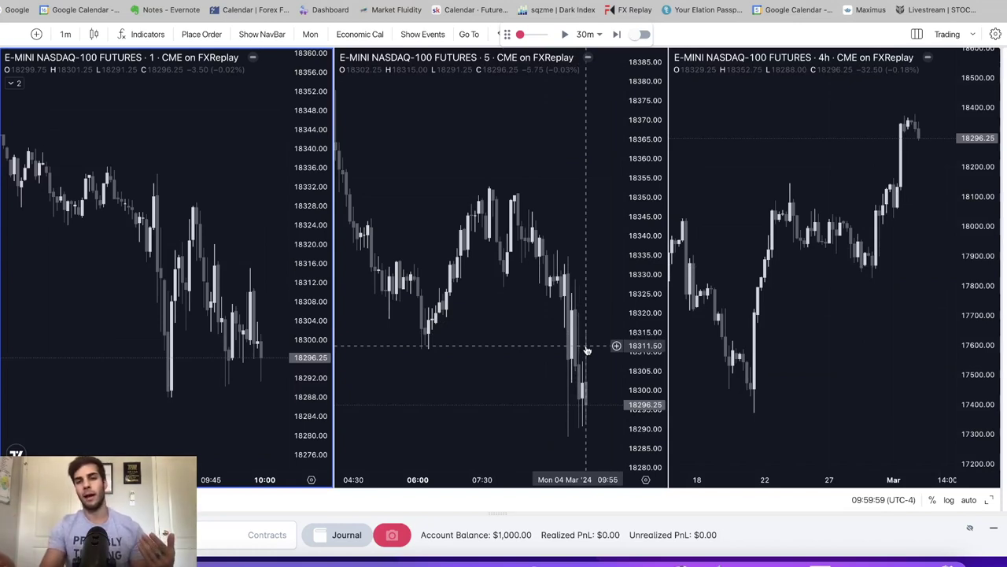
pyautogui.click(819, 326)
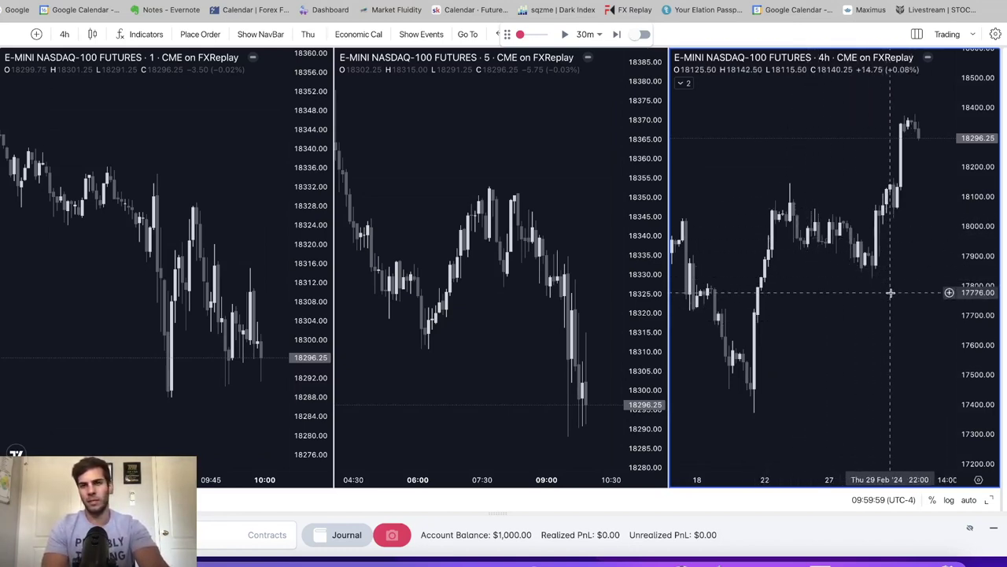
pyautogui.scroll(-2, 776, 359)
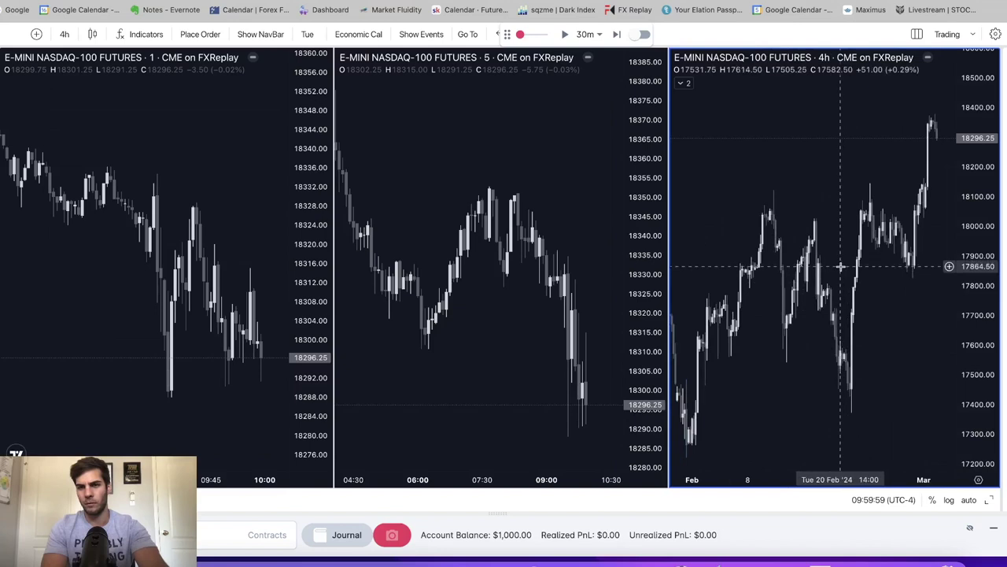
pyautogui.moveTo(870, 479); pyautogui.dragTo(768, 482)
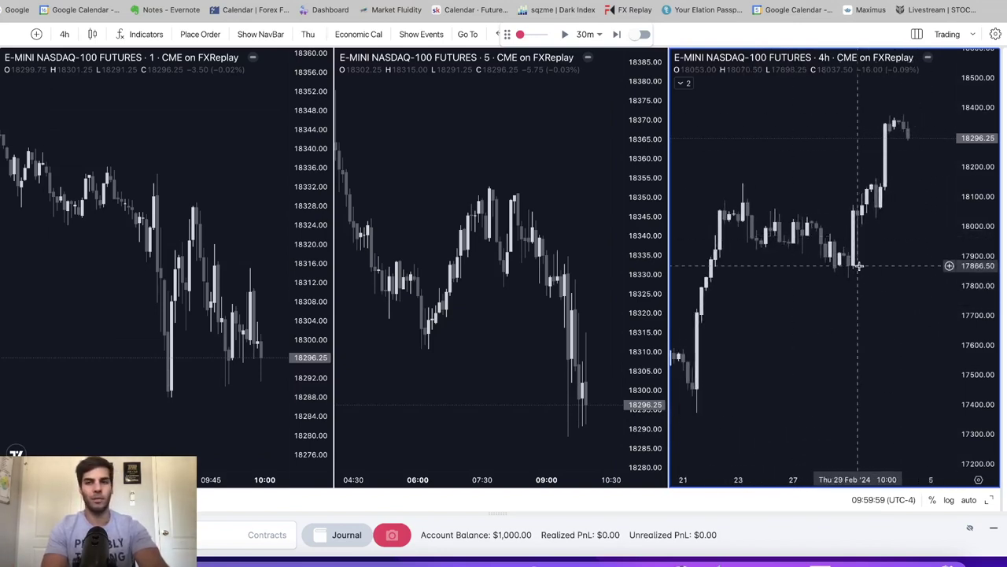
# Switch the 4-hour chart's symbol to E-mini S&P 500 futures (ES1).
pyautogui.click(19, 37)
pyautogui.write('ES')
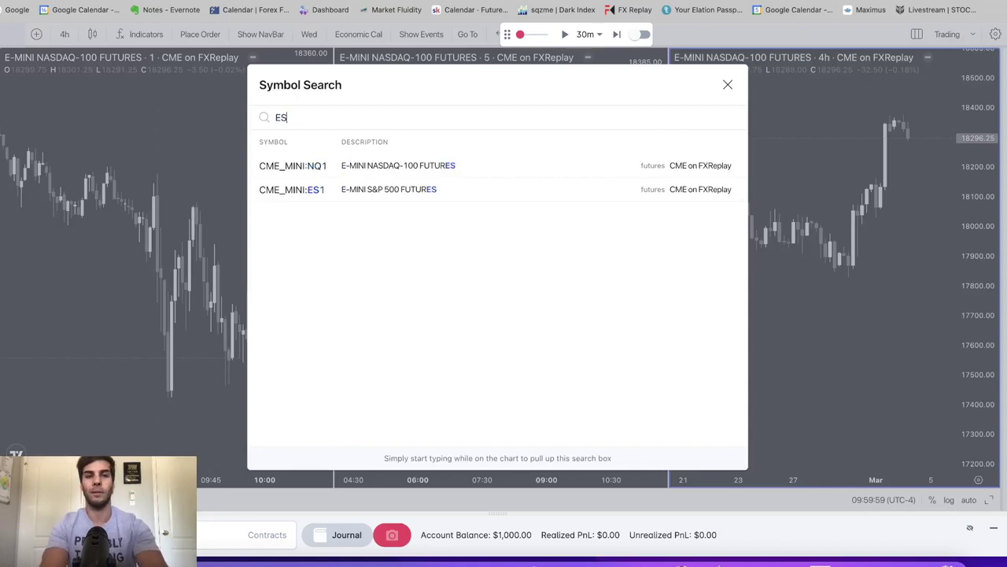
pyautogui.click(306, 189)
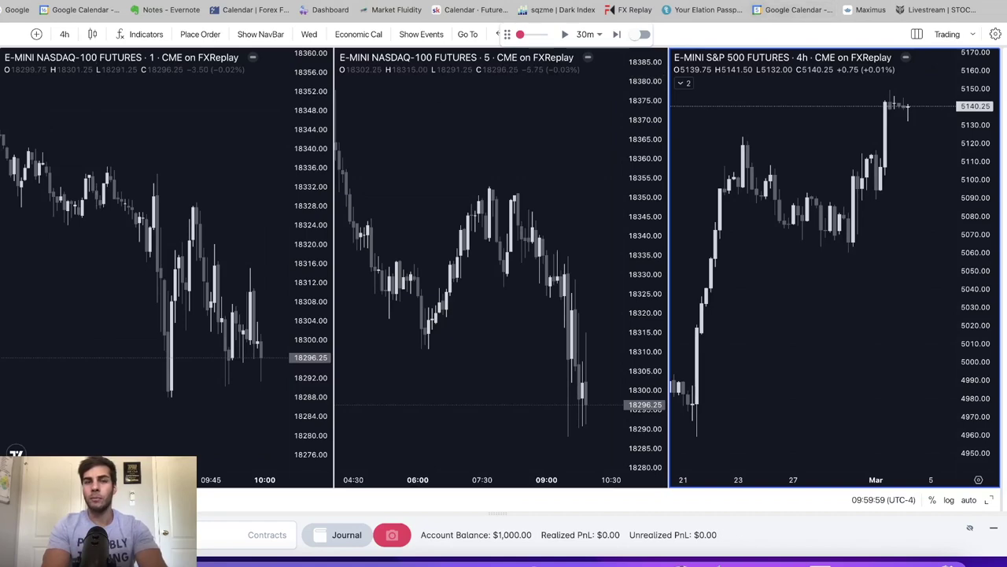
# Check the Forex Factory calendar for news events on Monday, March 4, 2024, and return to the FX Replay charts.
pyautogui.click(256, 9)
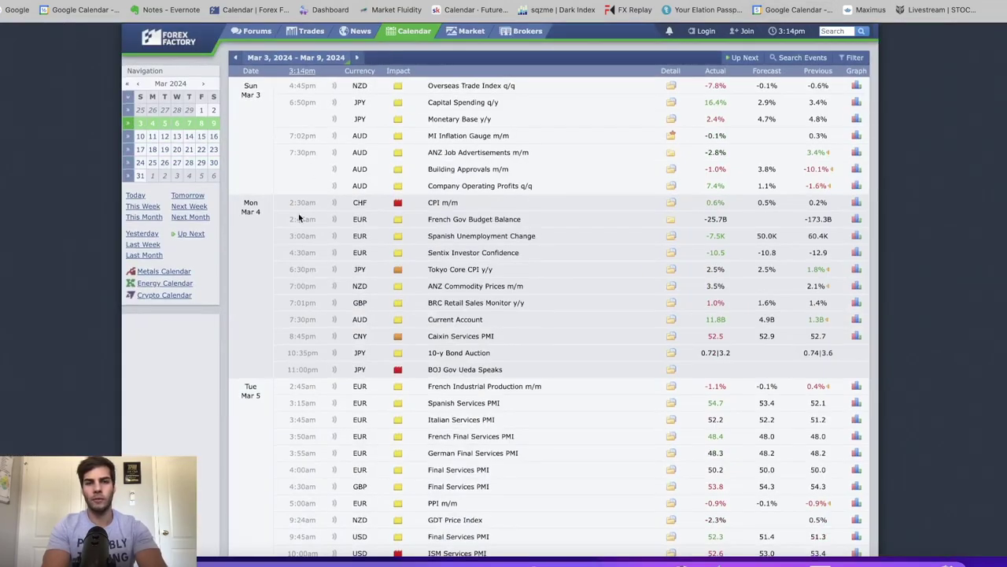
pyautogui.scroll(-2, 298, 213)
pyautogui.scroll(1, 299, 213)
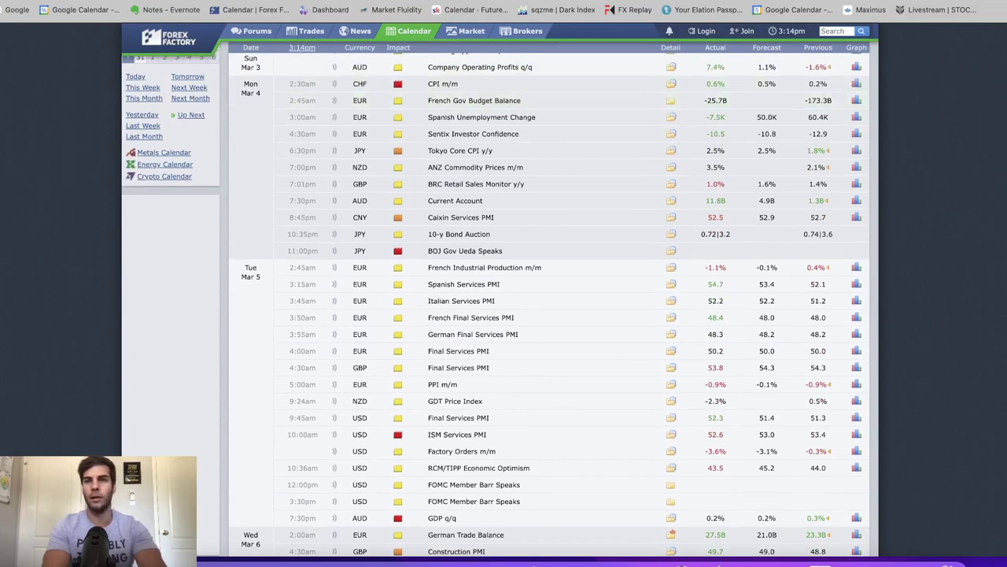
pyautogui.hotkey('alt', 'Left')
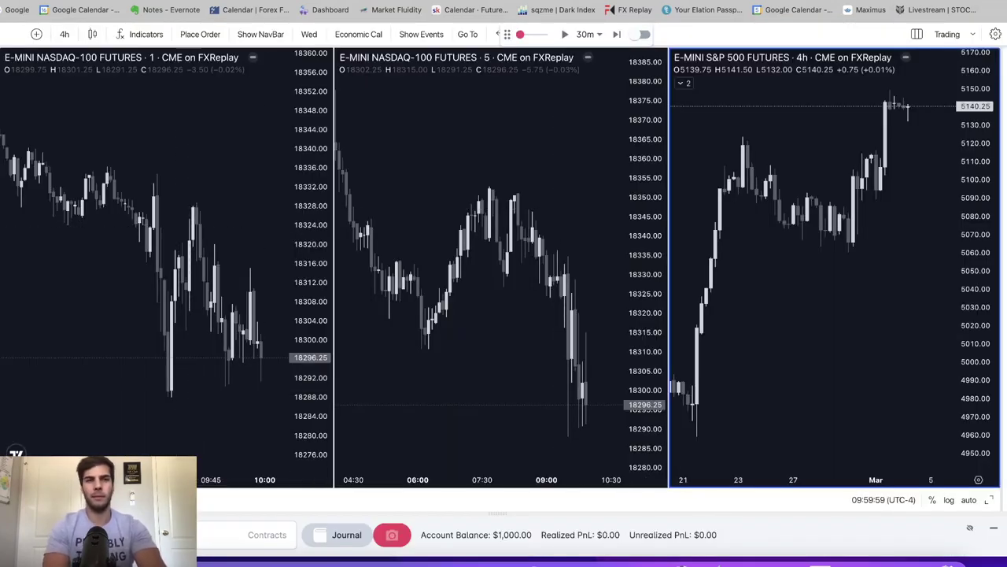
# Set the replay step to 1m.
pyautogui.click(584, 34)
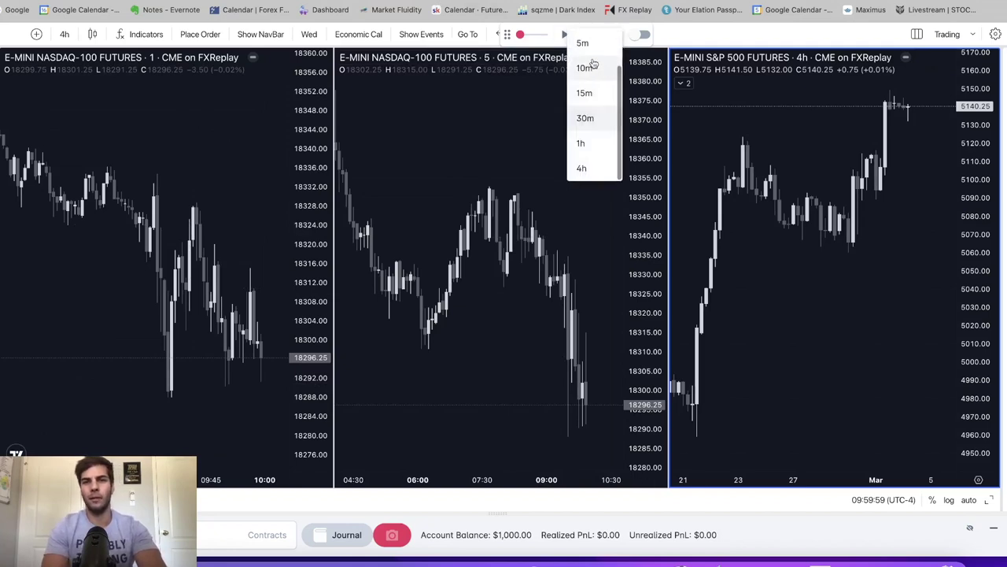
pyautogui.scroll(2, 594, 66)
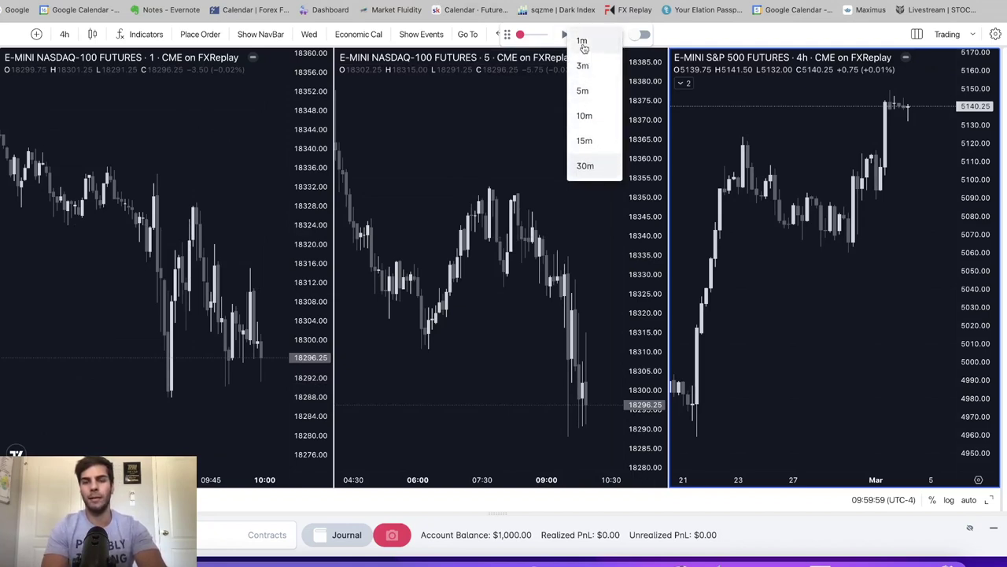
pyautogui.click(581, 43)
pyautogui.click(435, 213)
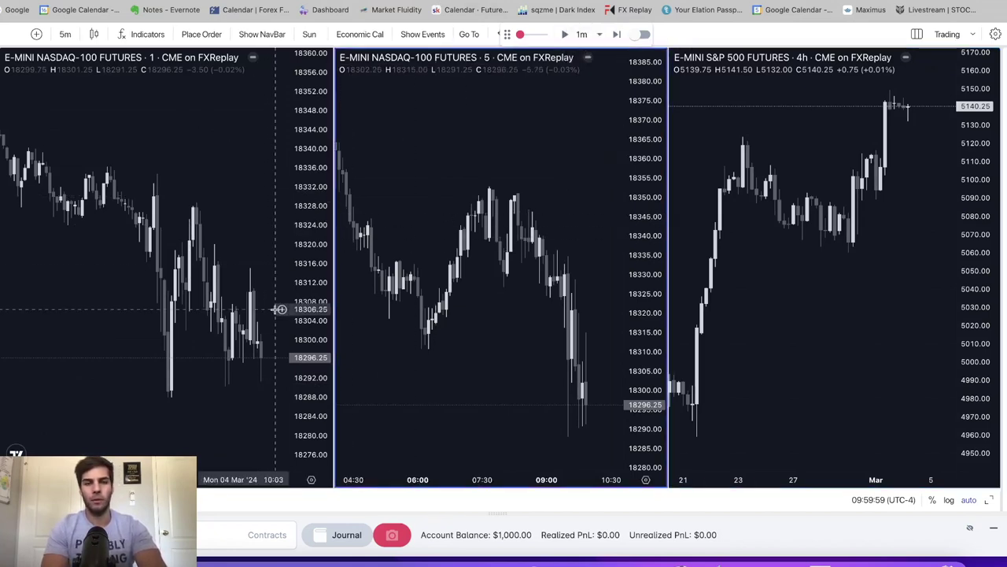
# Draw a horizontal line at 5149.25 along the recent high of the 4-hour S&P 500 chart.
pyautogui.click(834, 275)
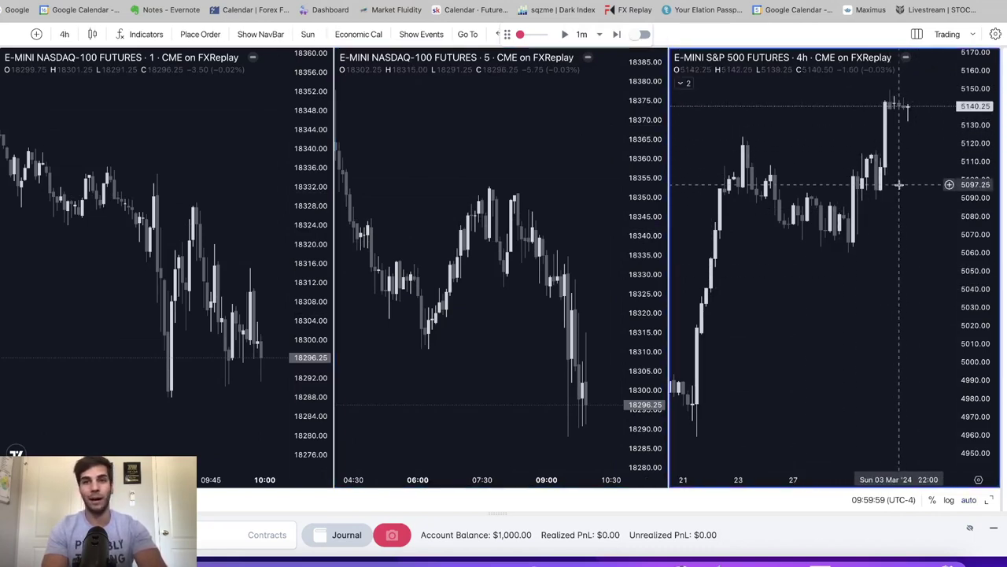
pyautogui.click(12, 78)
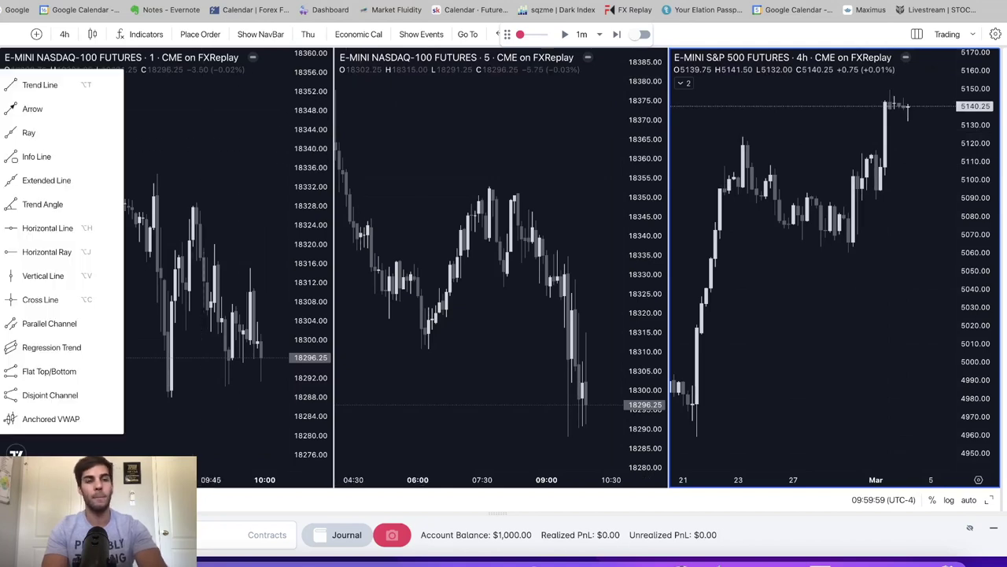
pyautogui.click(37, 228)
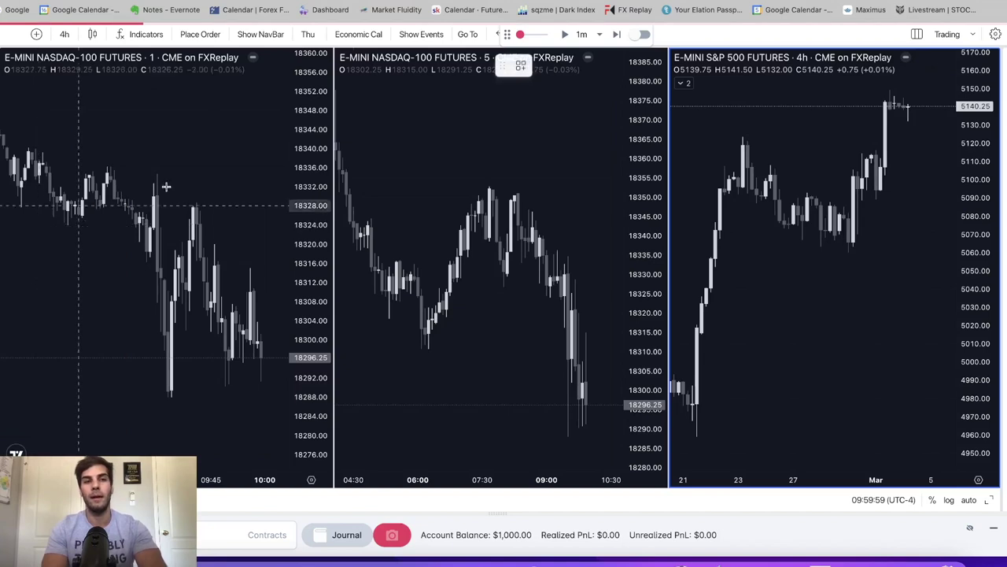
pyautogui.click(868, 89)
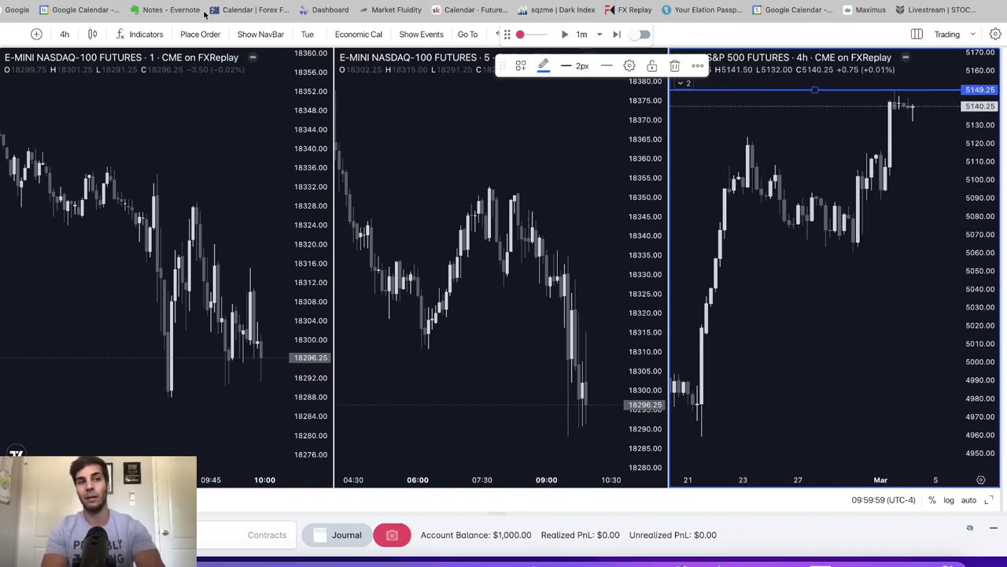
# Switch the 4-hour chart to E-mini Nasdaq-100 futures and draw a horizontal line at 18379.50 along its recent high.
pyautogui.click(2, 36)
pyautogui.click(337, 164)
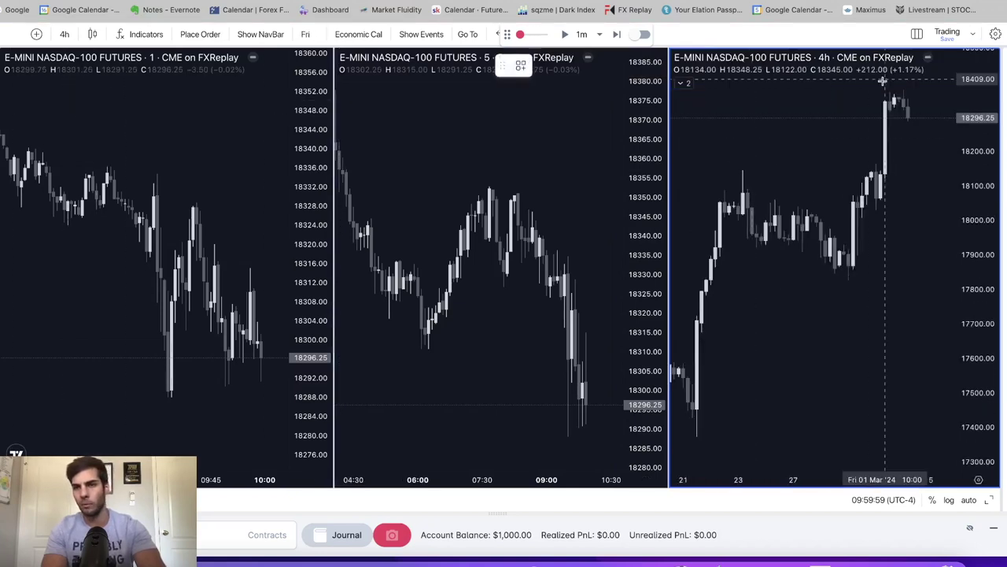
pyautogui.click(812, 89)
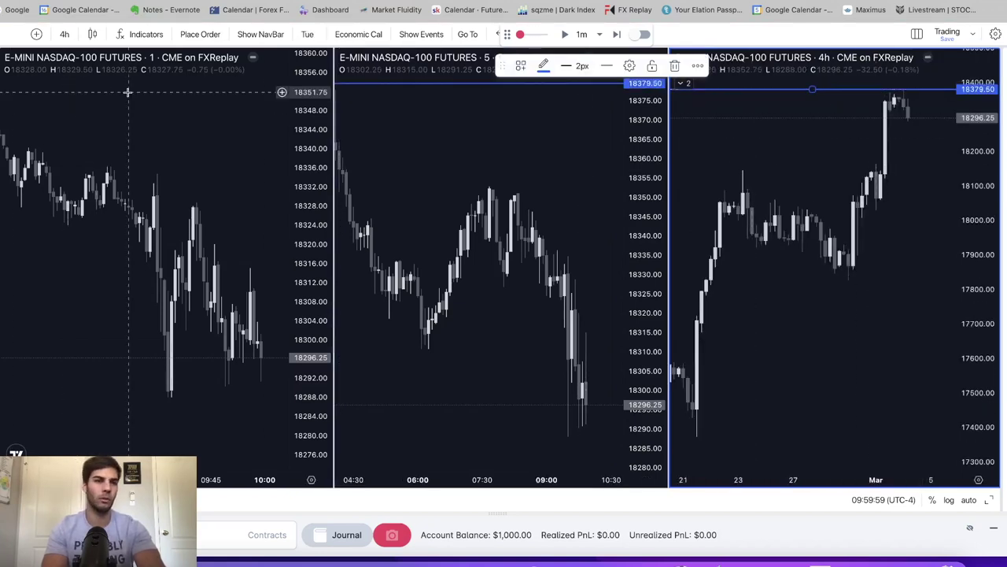
# Advance the replay by one 1-minute step, keeping the latest candles on the 1-minute and 5-minute Nasdaq charts in view.
pyautogui.click(441, 236)
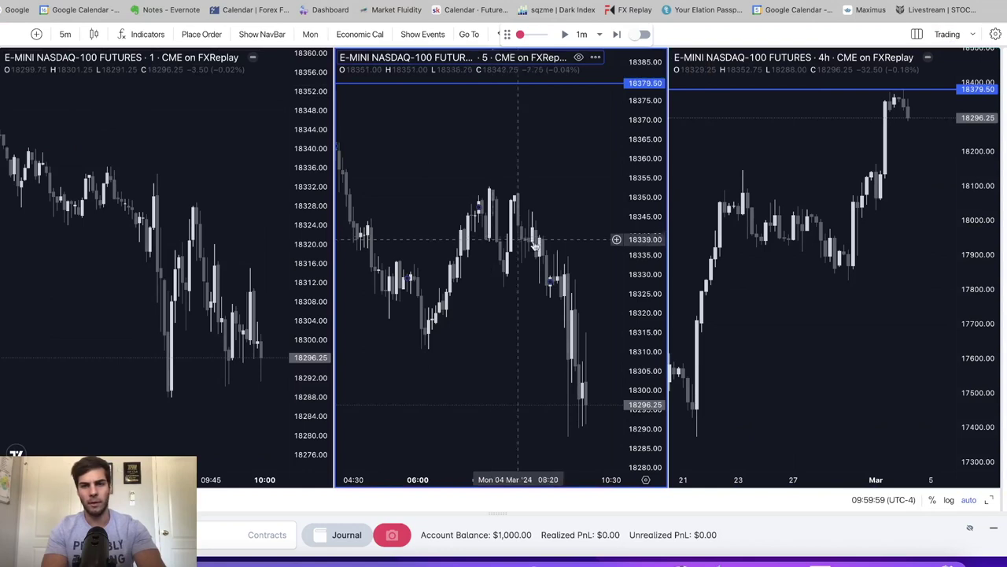
pyautogui.moveTo(665, 190); pyautogui.dragTo(647, 209)
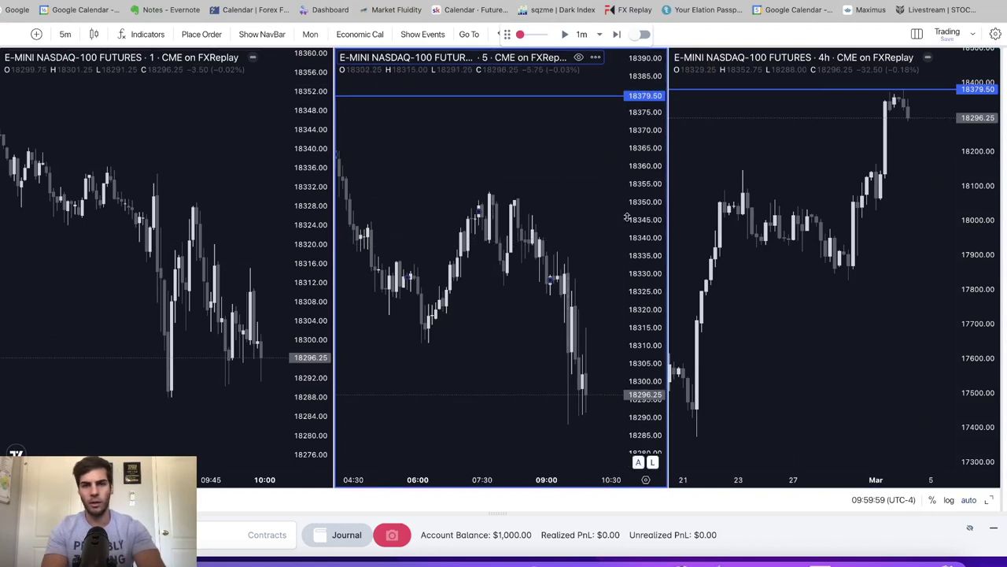
pyautogui.click(106, 344)
pyautogui.moveTo(105, 344); pyautogui.dragTo(93, 338)
pyautogui.click(495, 180)
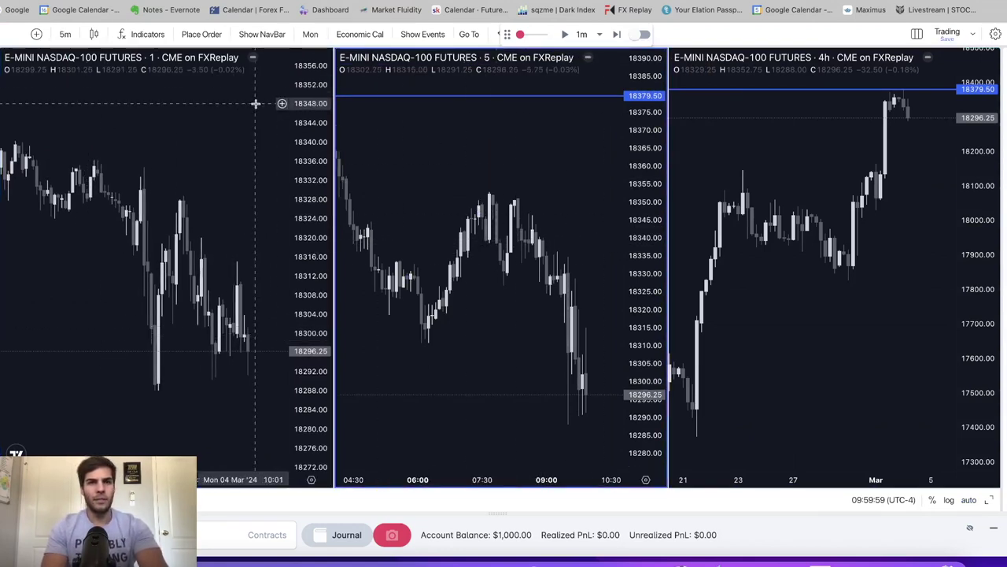
pyautogui.click(614, 36)
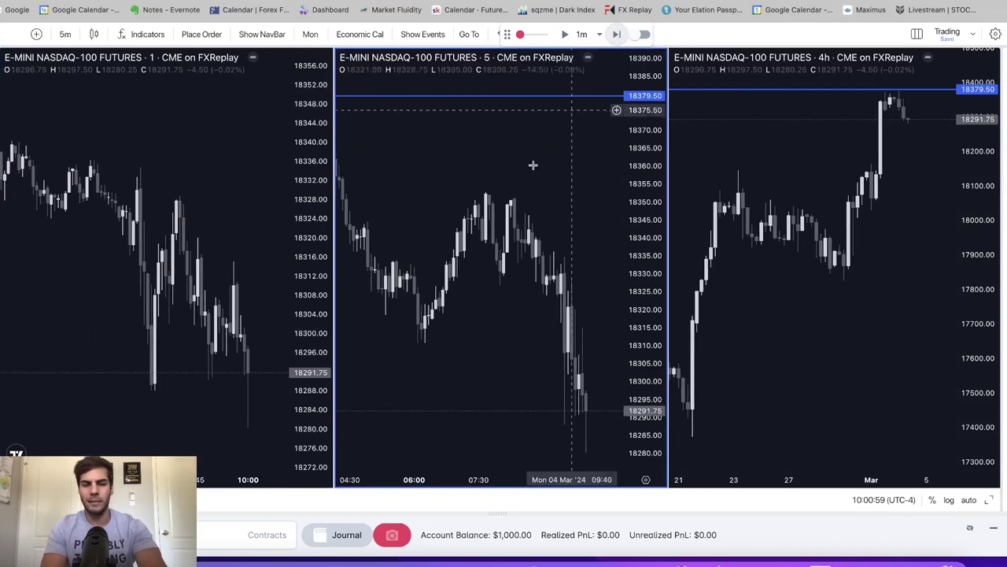
pyautogui.moveTo(238, 236); pyautogui.dragTo(215, 223)
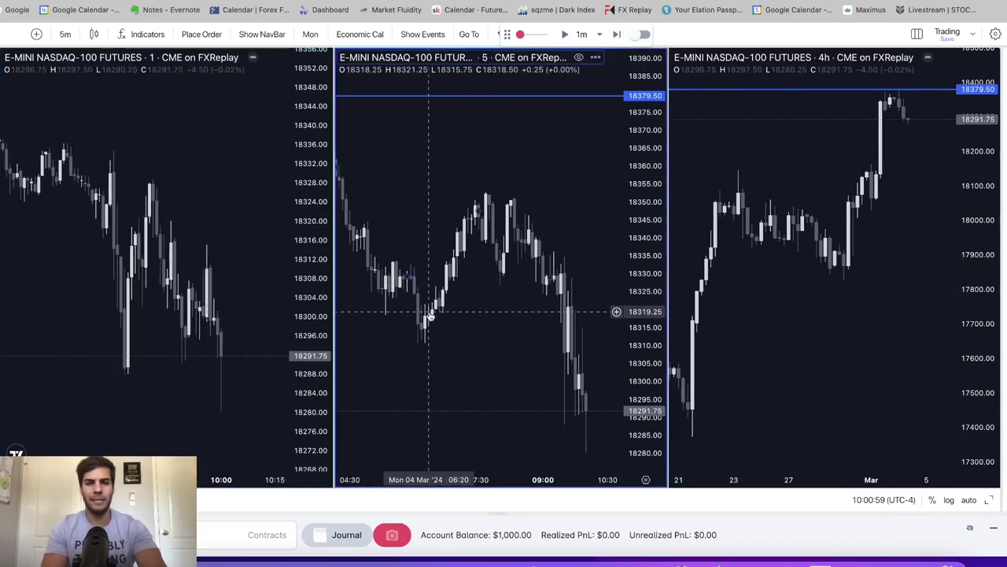
# Switch the 5-minute chart's symbol to E-mini S&P 500 futures (ES1).
pyautogui.click(12, 34)
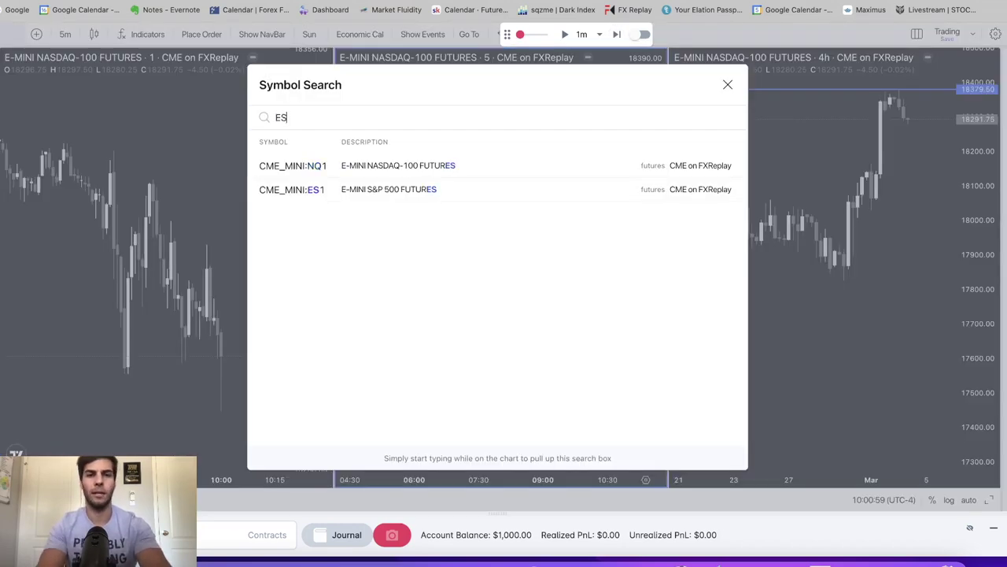
pyautogui.click(260, 165)
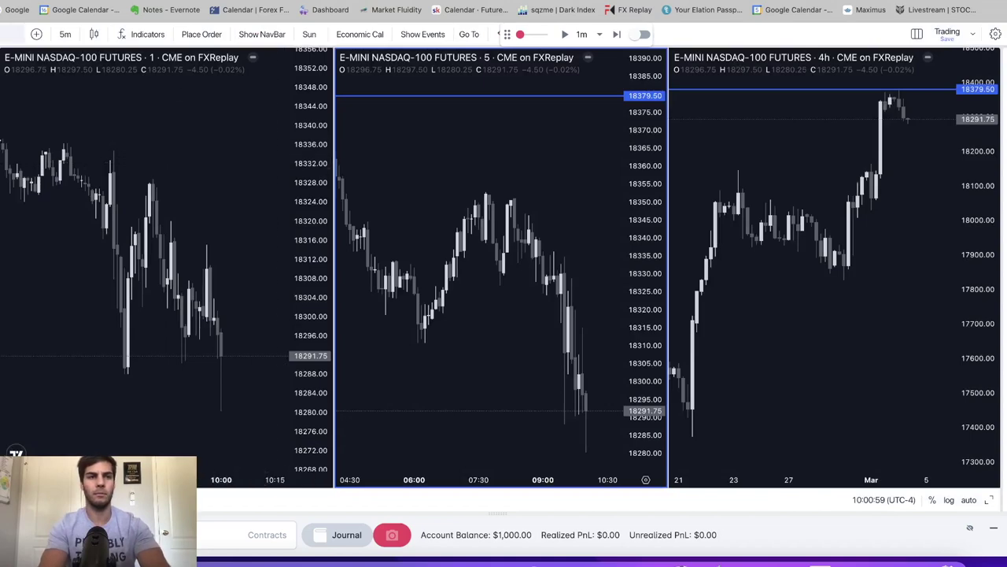
pyautogui.write('ES')
pyautogui.click(338, 192)
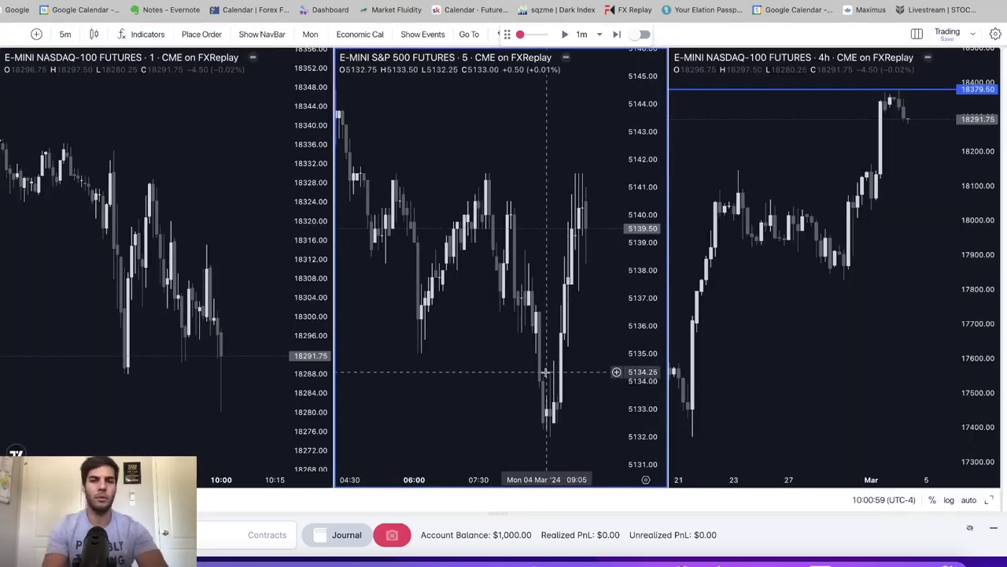
# Draw a rectangle on the 5-minute S&P 500 chart marking the price zone from 5133.50 to 5135.25 after 09:00.
pyautogui.scroll(2, 579, 355)
pyautogui.scroll(2, 575, 354)
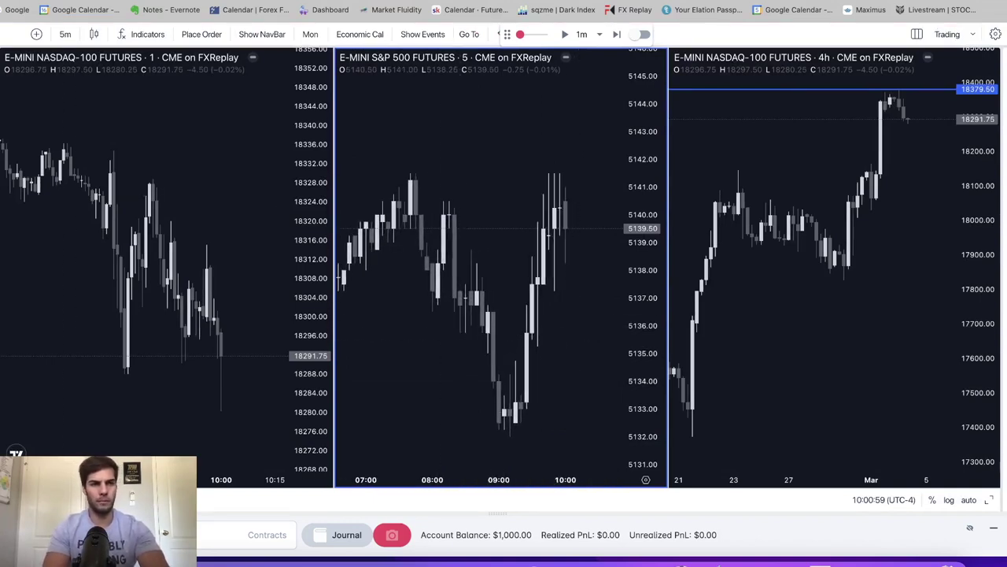
pyautogui.click(13, 171)
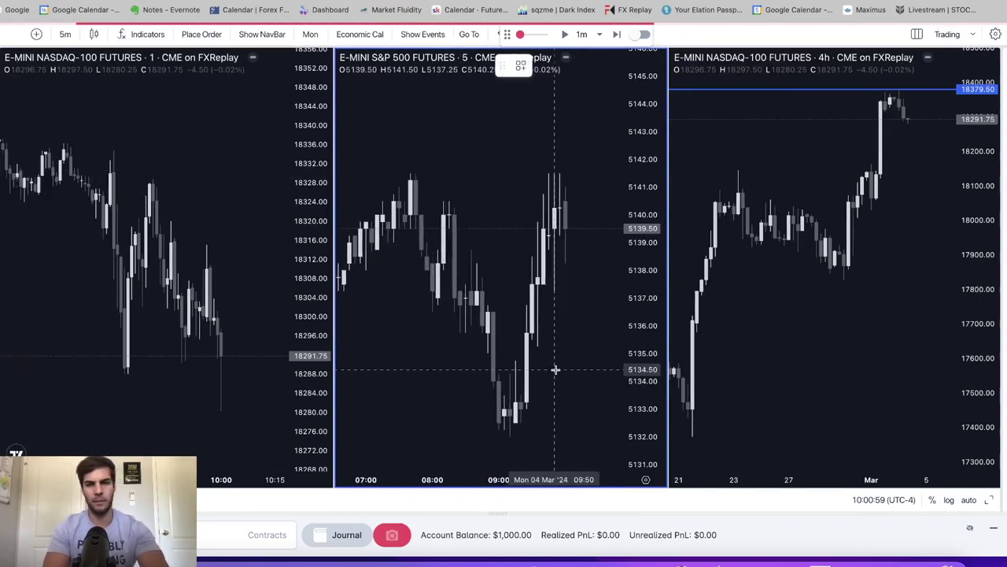
pyautogui.click(519, 391)
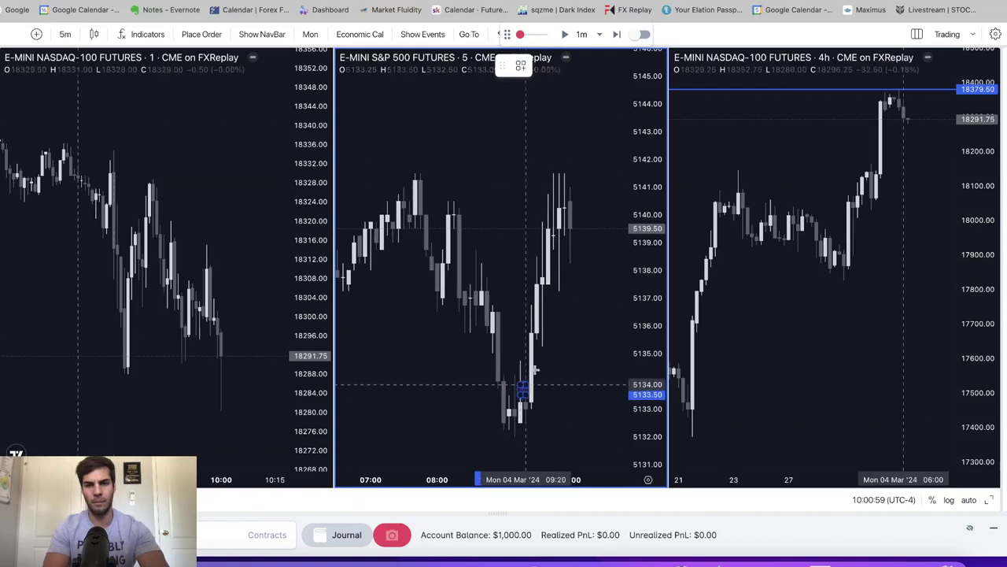
pyautogui.click(587, 345)
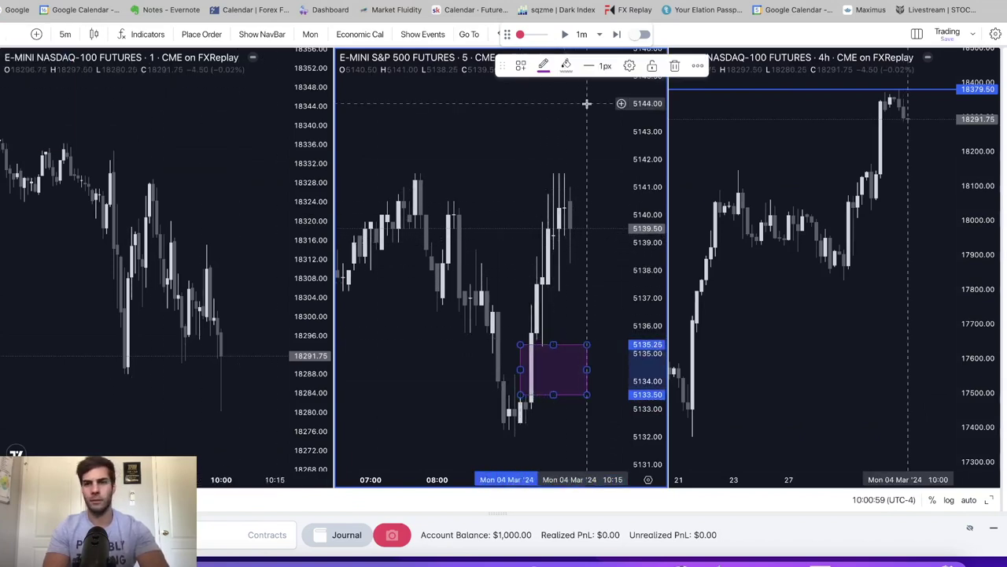
# Switch the symbols of the 4-hour and 1-minute charts to E-mini S&P 500 futures (ES1).
pyautogui.click(930, 104)
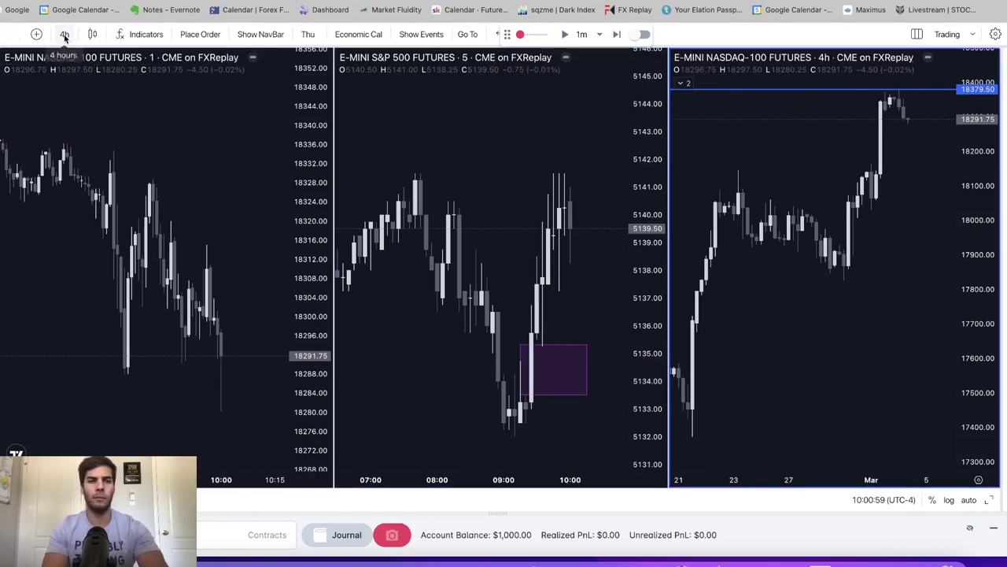
pyautogui.write('NQ')
pyautogui.click(304, 190)
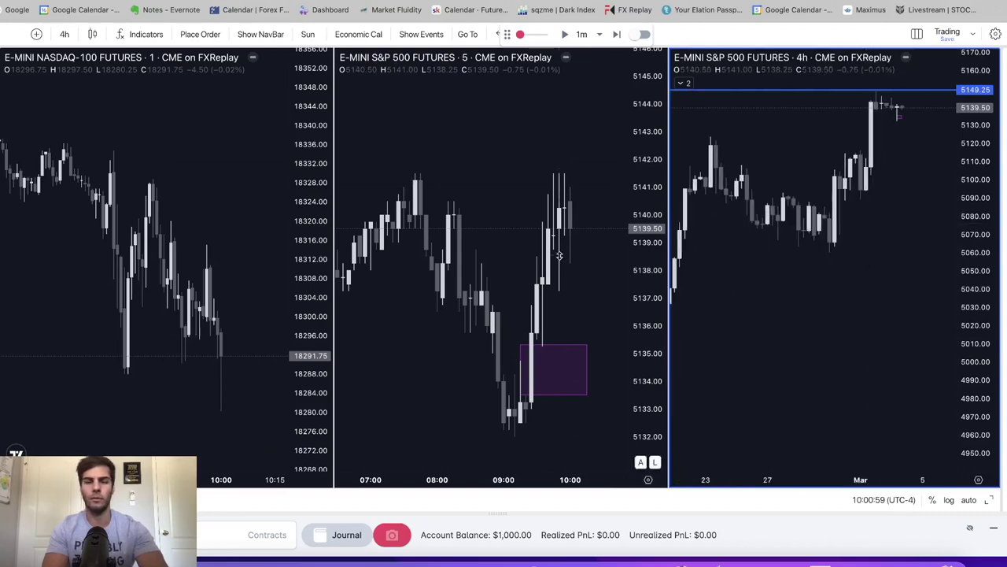
pyautogui.click(75, 72)
pyautogui.click(2, 38)
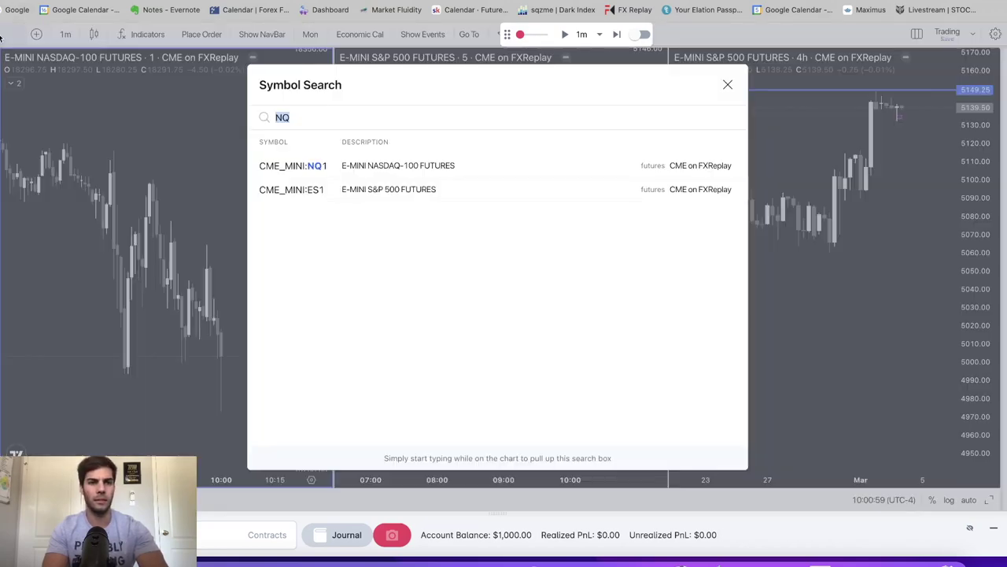
pyautogui.click(355, 190)
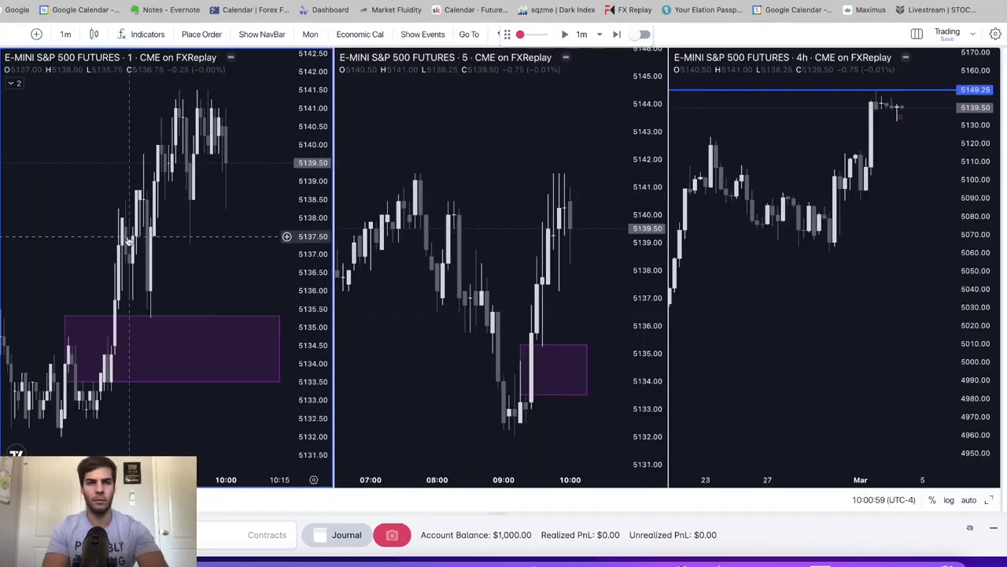
# Change the 5-minute S&P 500 chart's timeframe to 15 minutes.
pyautogui.click(335, 175)
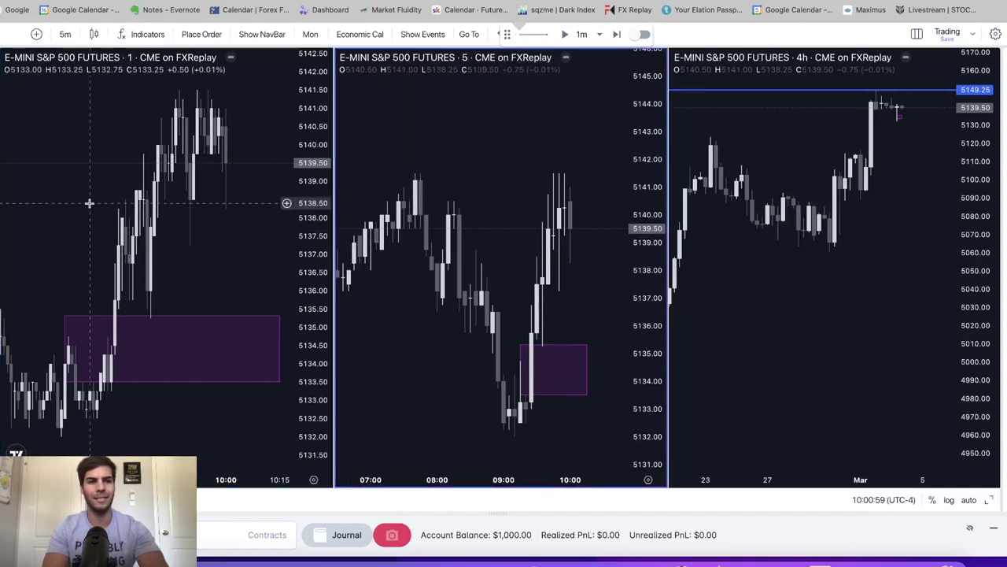
pyautogui.click(65, 36)
pyautogui.click(58, 135)
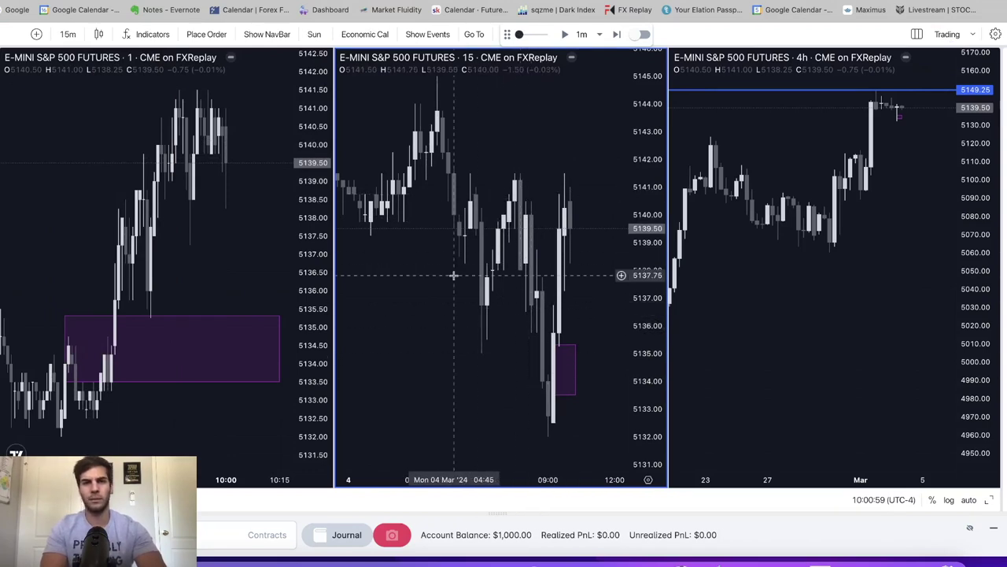
# Mark the 15-minute S&P 500 chart with a horizontal line at 5137.25 and a rectangle from 5136.75 to 5137.25.
pyautogui.moveTo(446, 482); pyautogui.dragTo(373, 455)
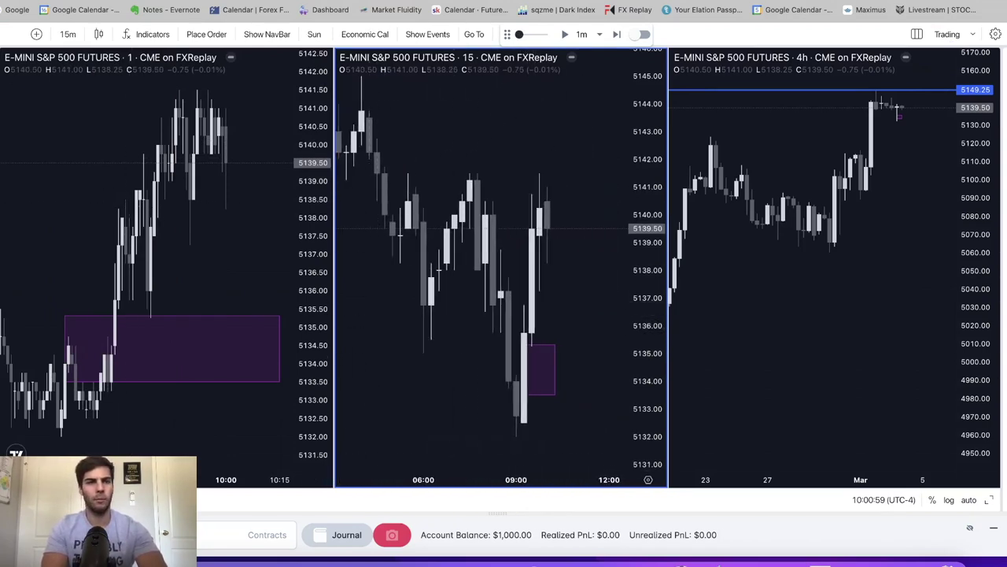
pyautogui.moveTo(518, 307)
pyautogui.mouseDown()
pyautogui.moveTo(663, 304)
pyautogui.moveTo(616, 291)
pyautogui.mouseUp()
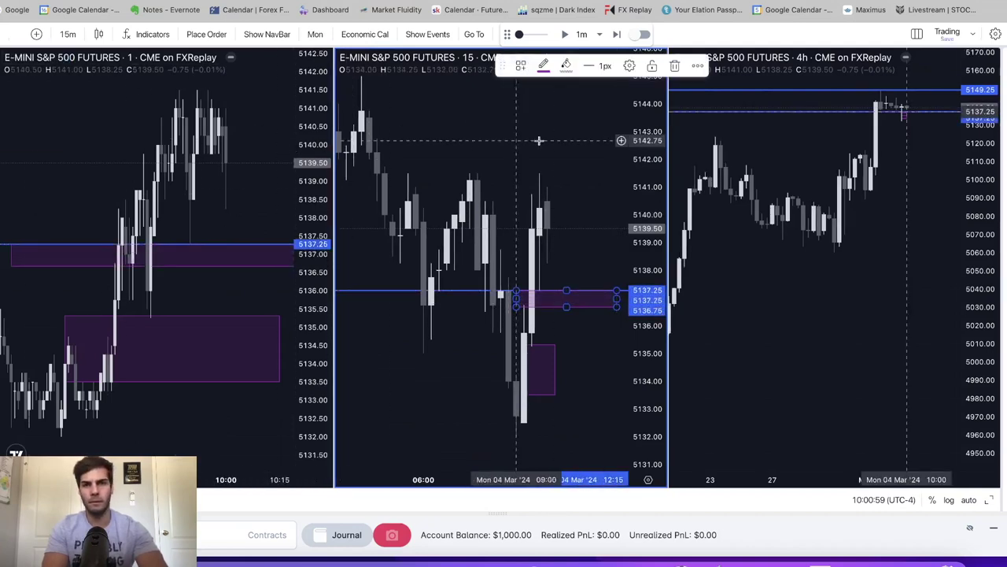
pyautogui.moveTo(642, 213)
pyautogui.mouseDown()
pyautogui.moveTo(641, 247)
pyautogui.moveTo(642, 224)
pyautogui.mouseUp()
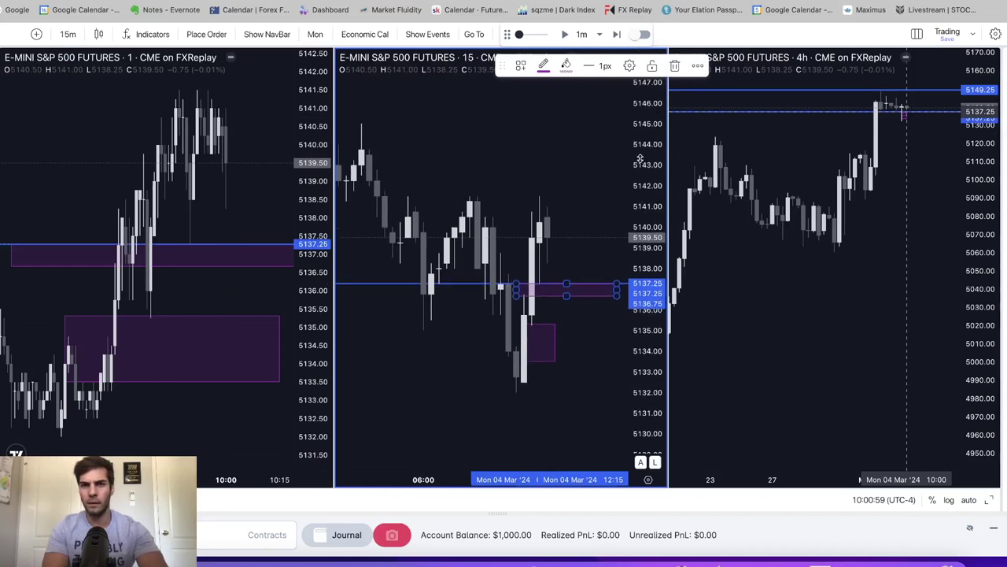
pyautogui.press('Escape')
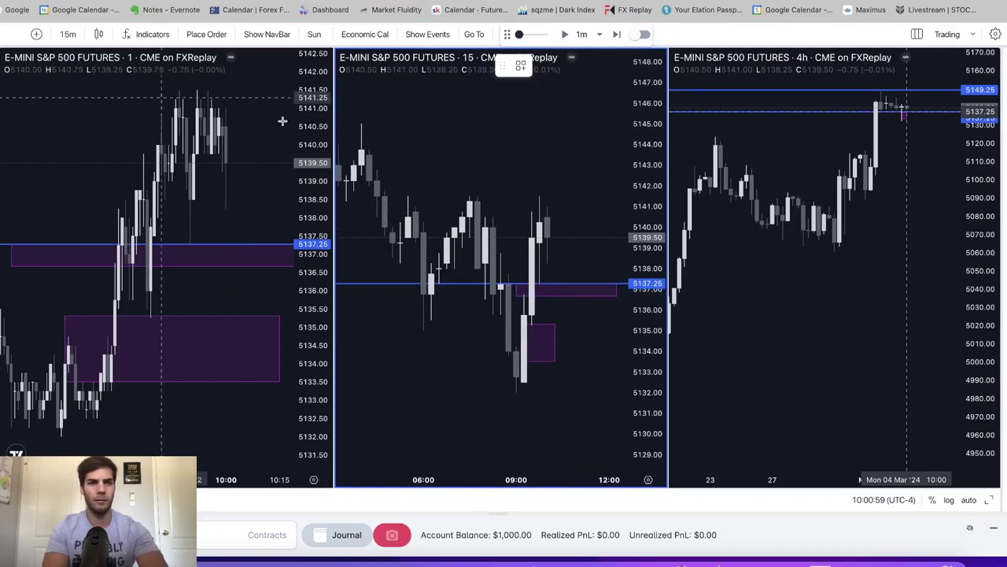
# Draw horizontal lines at 5141.50 and 5145.00 along the highs of the 15-minute S&P 500 chart.
pyautogui.click(502, 196)
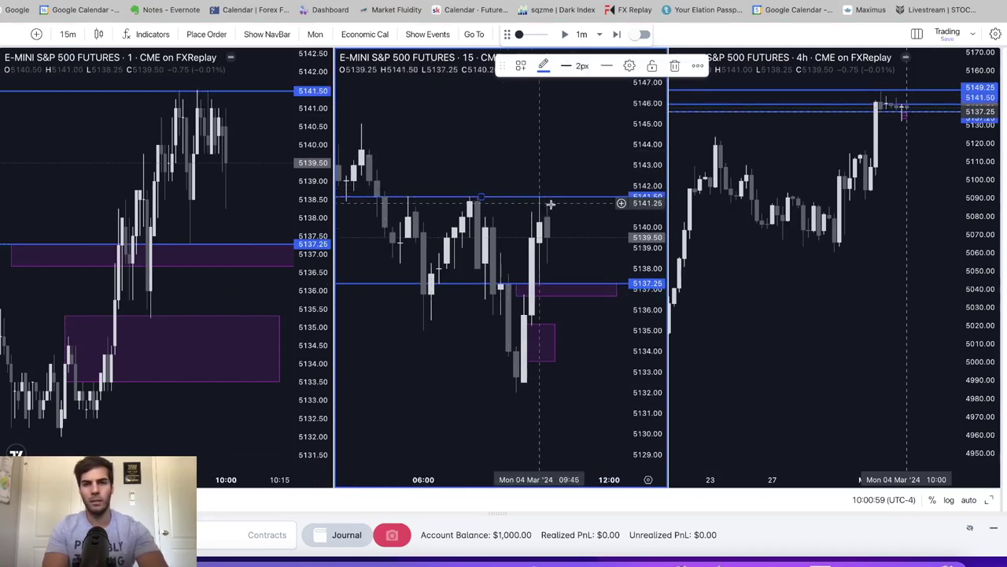
pyautogui.click(490, 123)
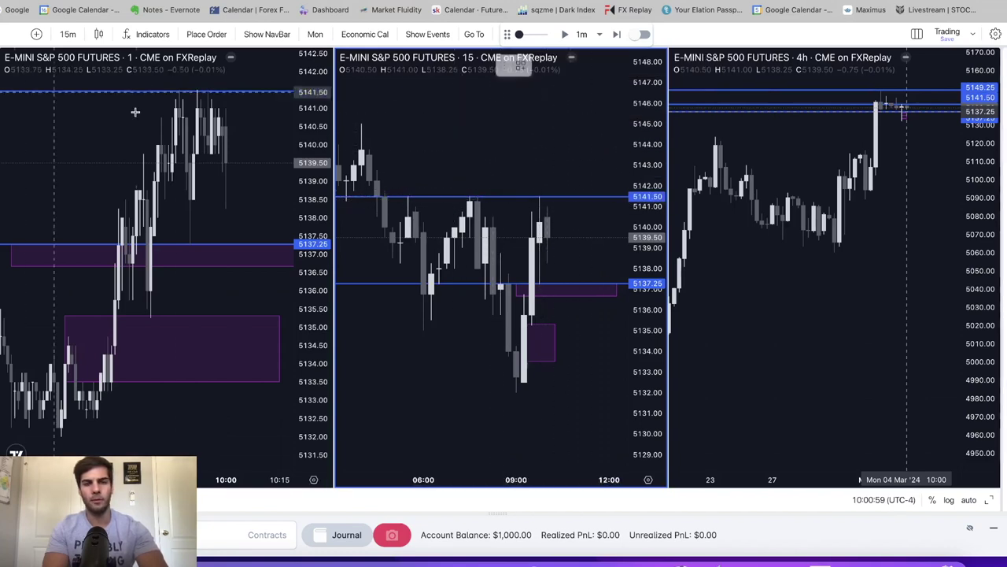
pyautogui.click(539, 123)
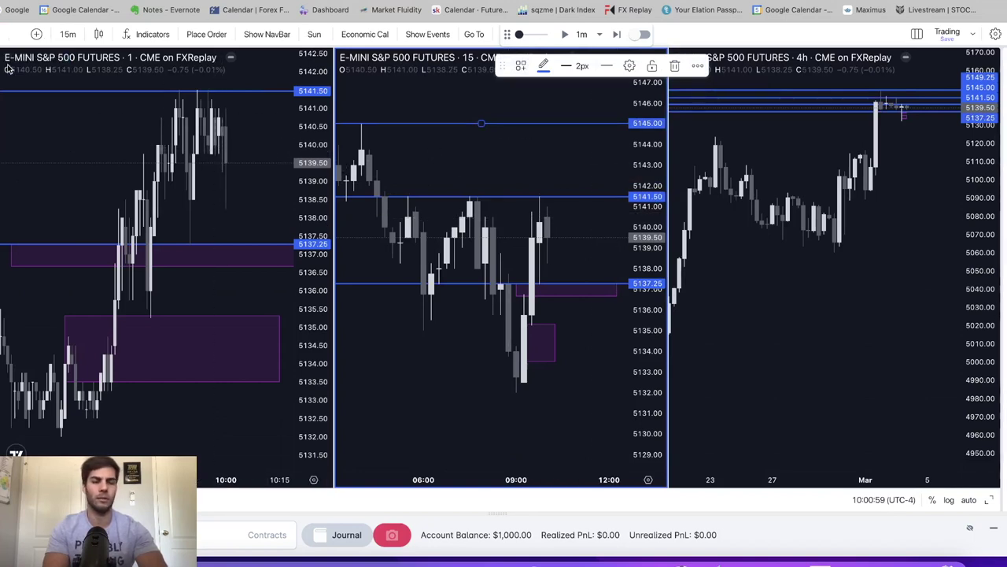
pyautogui.click(410, 131)
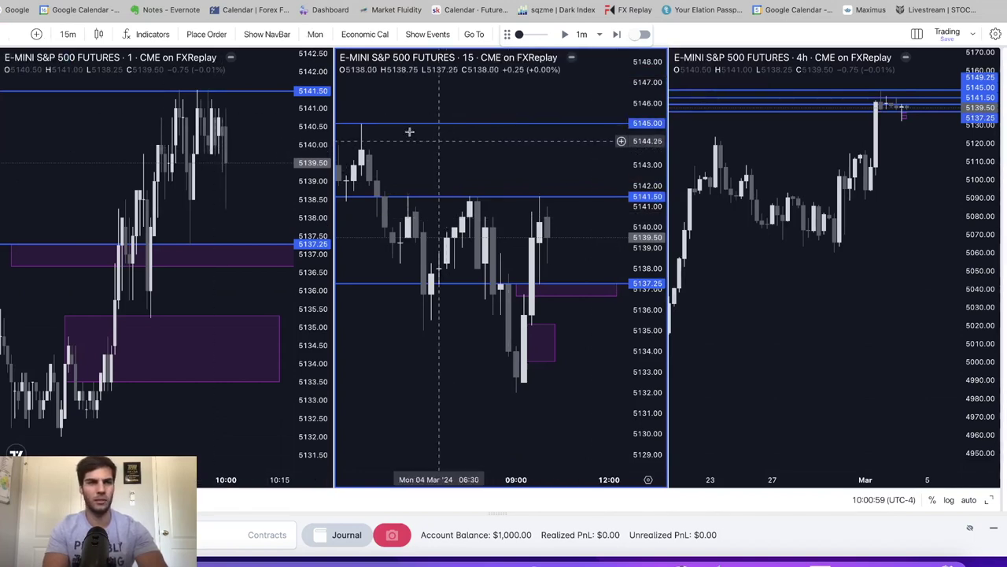
# Change the 15-minute S&P 500 chart's timeframe back to 5 minutes.
pyautogui.click(68, 35)
pyautogui.click(75, 117)
pyautogui.click(66, 33)
# Rescale the 1-minute S&P 500 chart and advance the replay one minute at a time to 10:11:59.
pyautogui.click(47, 63)
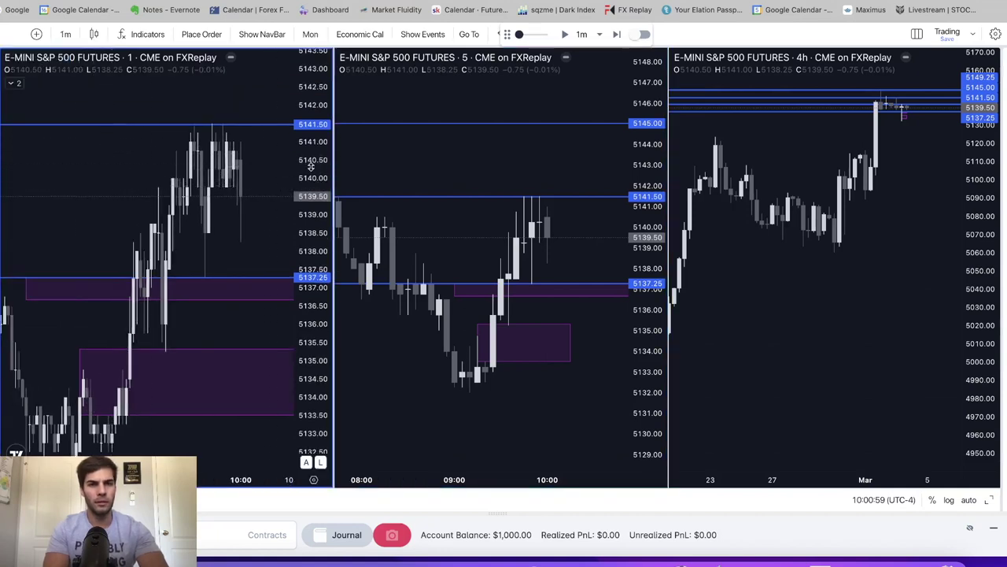
pyautogui.moveTo(311, 165); pyautogui.dragTo(130, 187)
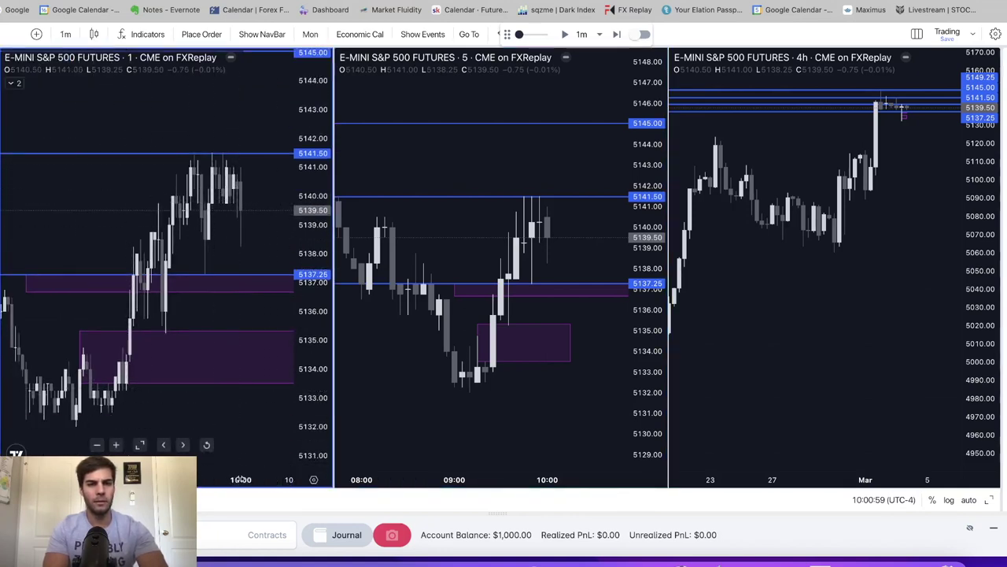
pyautogui.moveTo(241, 478); pyautogui.dragTo(272, 479)
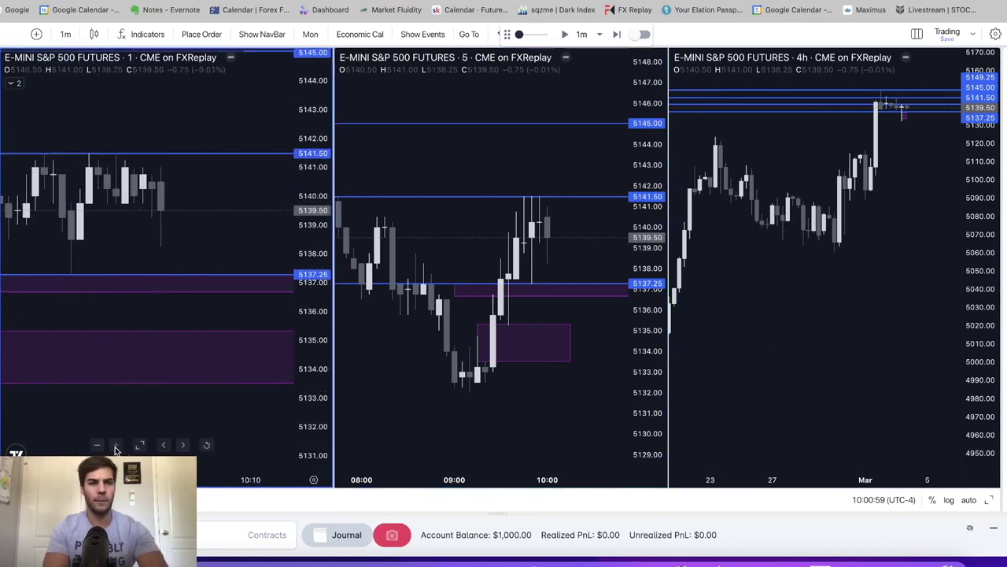
pyautogui.scroll(-3, 196, 236)
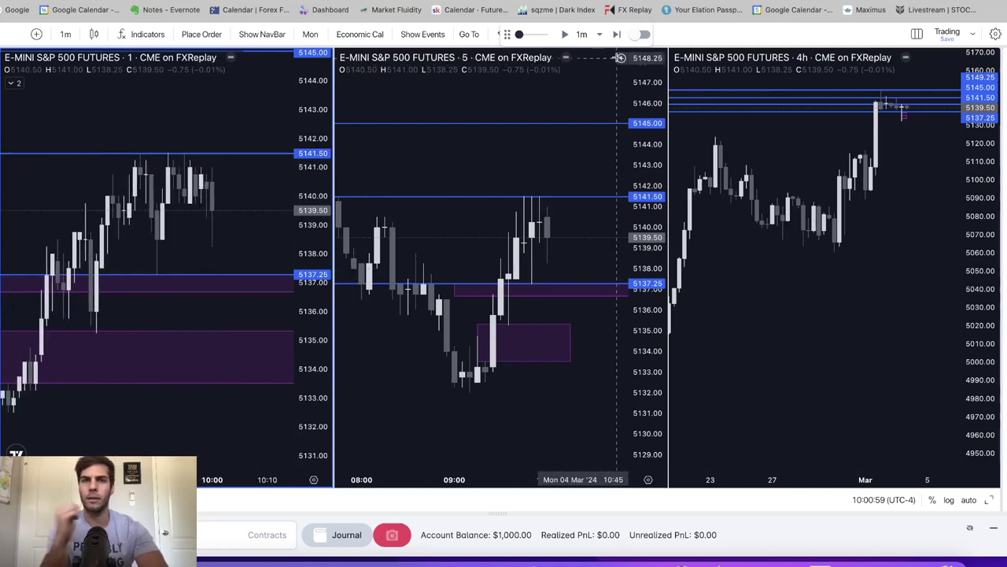
pyautogui.click(617, 35)
pyautogui.click(617, 34)
pyautogui.click(617, 35)
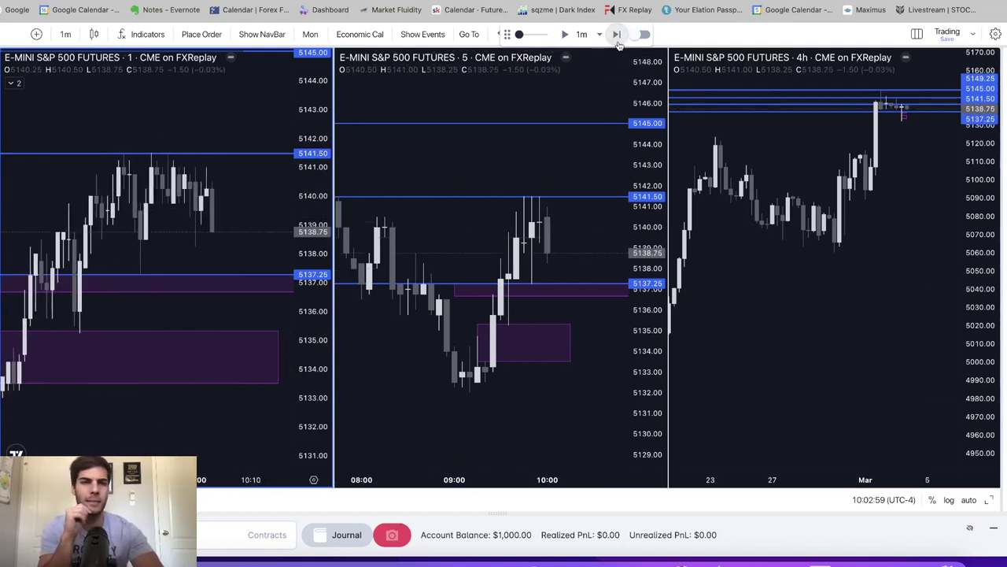
pyautogui.click(618, 43)
pyautogui.click(618, 43)
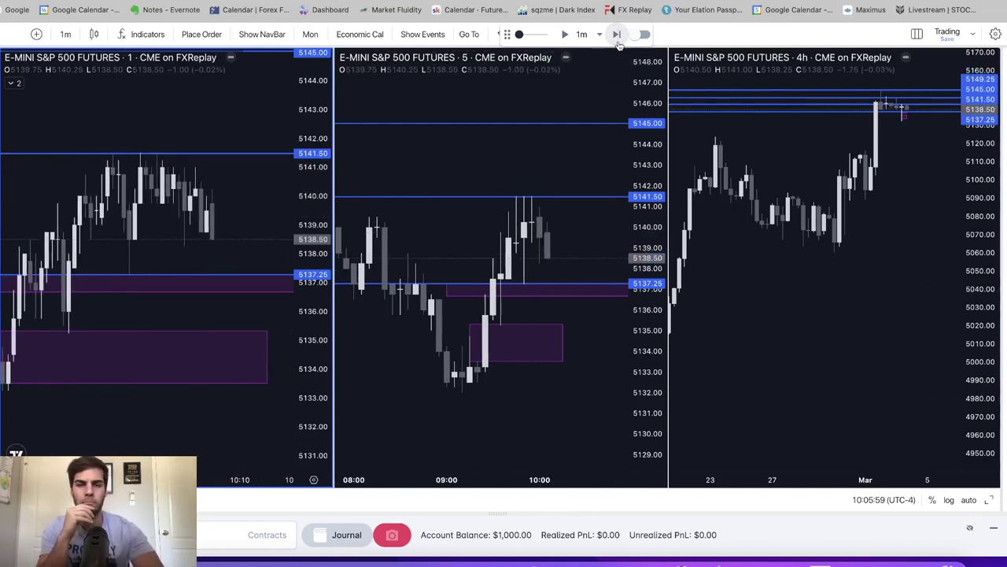
pyautogui.click(618, 35)
pyautogui.click(618, 35)
pyautogui.click(618, 34)
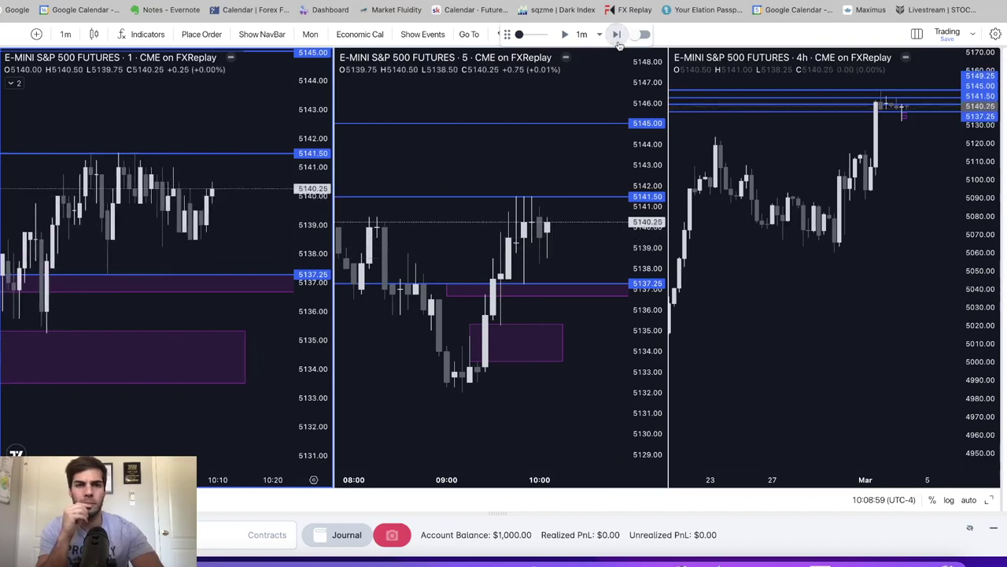
pyautogui.click(618, 43)
pyautogui.click(619, 43)
pyautogui.click(619, 45)
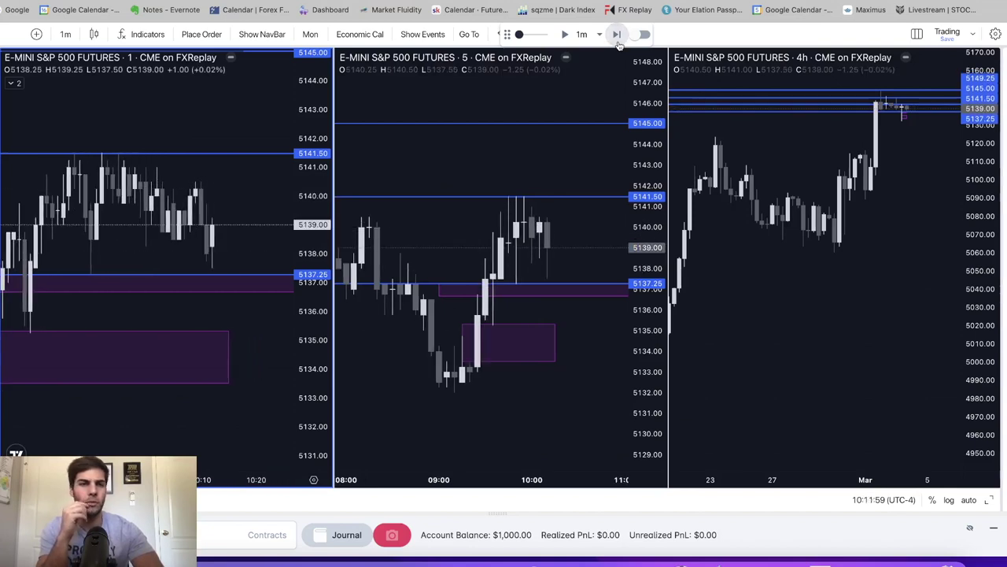
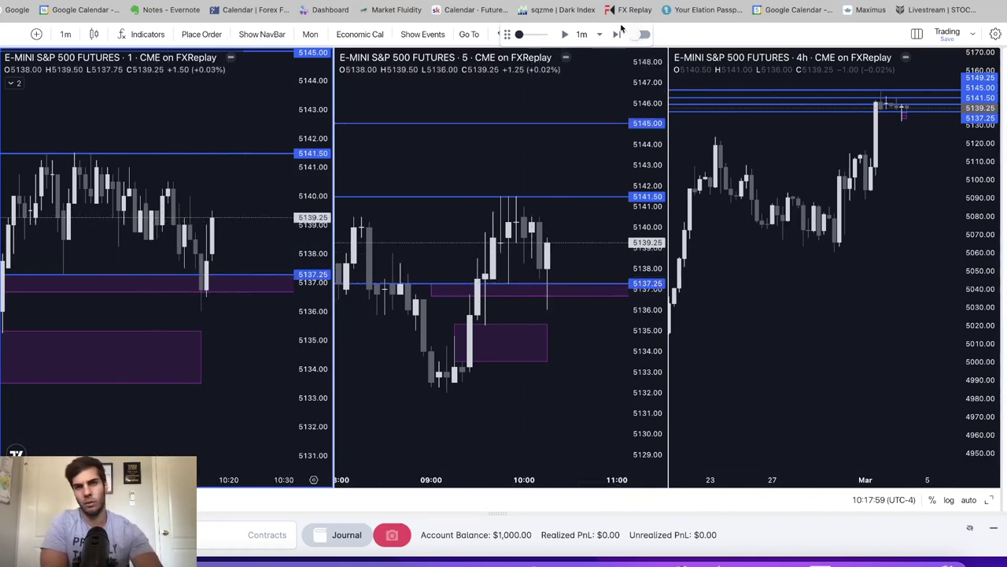
# Continue the replay in one-minute steps up to 10:25:59.
pyautogui.click(617, 36)
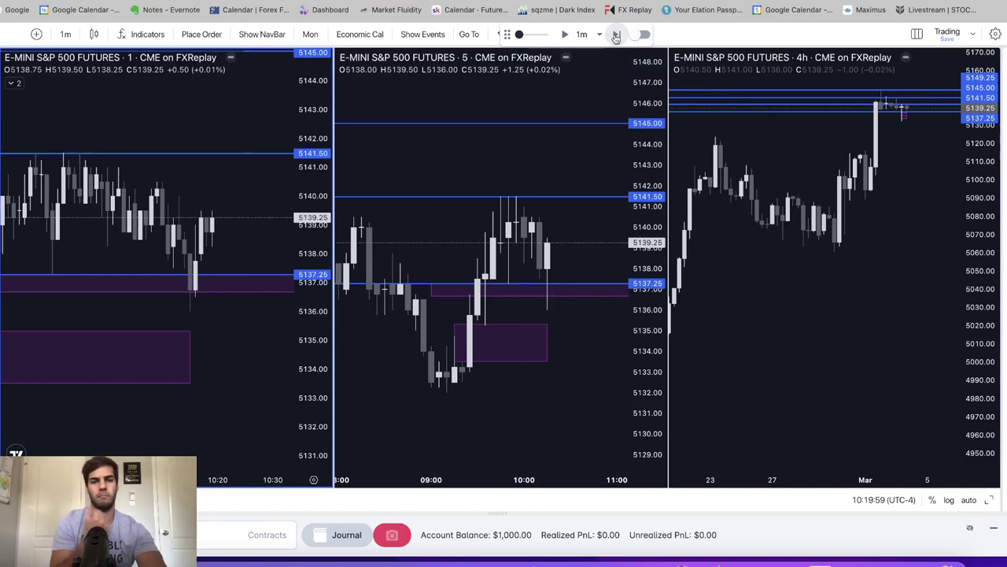
pyautogui.click(617, 37)
pyautogui.click(617, 37)
pyautogui.click(617, 37)
pyautogui.click(617, 36)
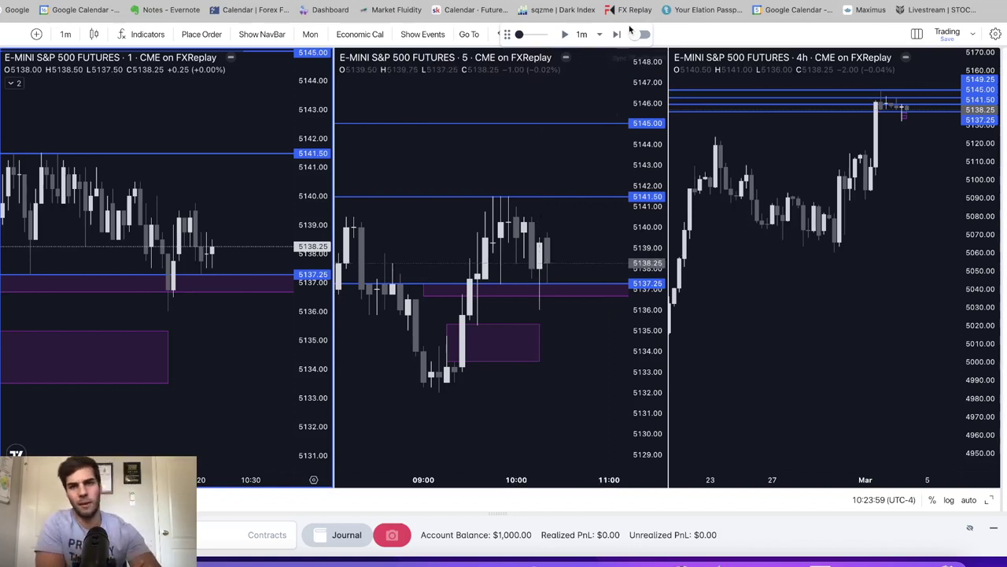
pyautogui.click(621, 35)
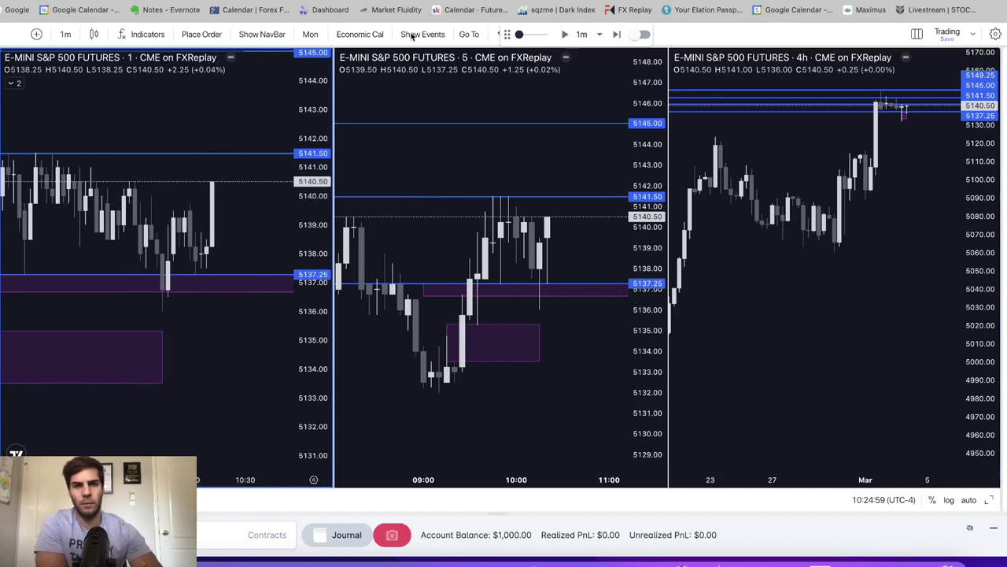
pyautogui.click(613, 36)
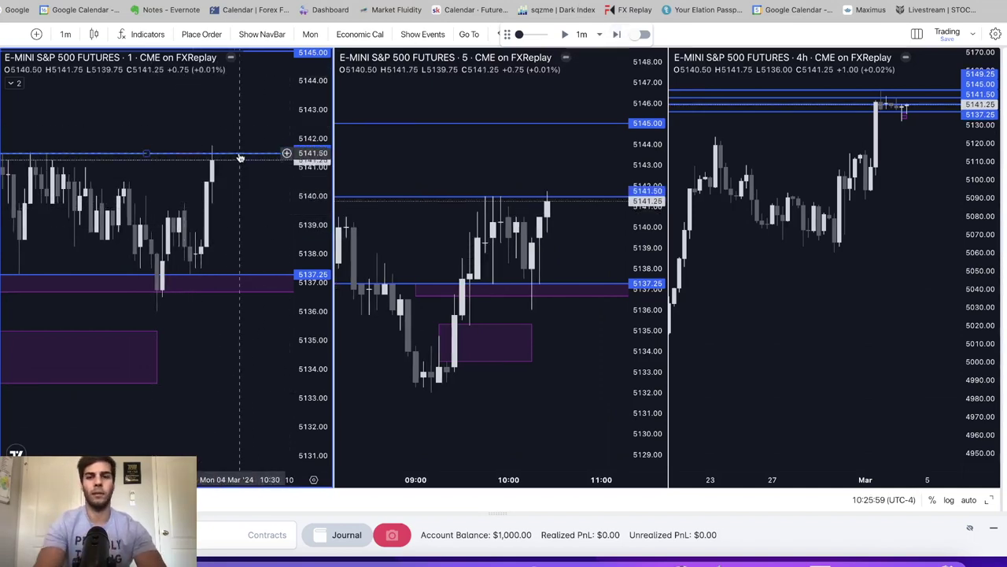
# Delete the horizontal line at 5141.50 from the 1-minute S&P 500 chart.
pyautogui.click(240, 155)
pyautogui.press('Delete')
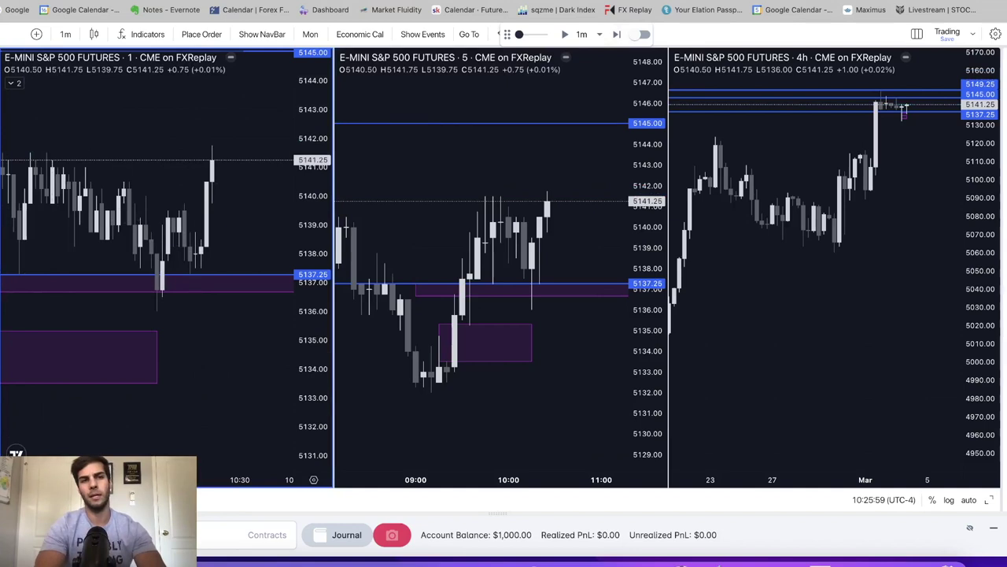
pyautogui.click(10, 63)
pyautogui.click(9, 65)
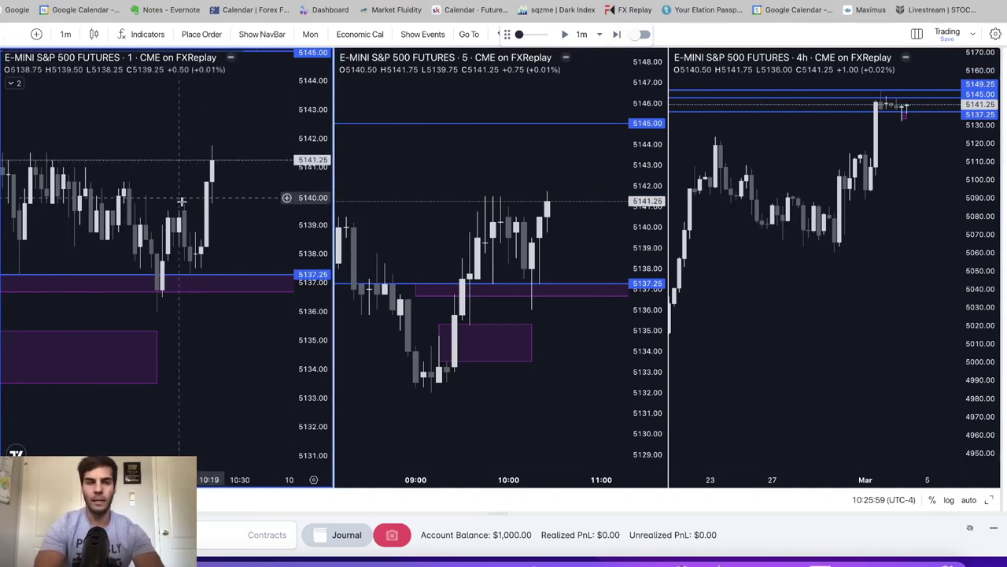
# Draw a rectangle from 5138.50 to 5139.75 over the latest upward move on the 1-minute S&P 500 chart.
pyautogui.scroll(3, 236, 161)
pyautogui.moveTo(313, 146); pyautogui.dragTo(313, 169)
pyautogui.moveTo(246, 169); pyautogui.dragTo(180, 169)
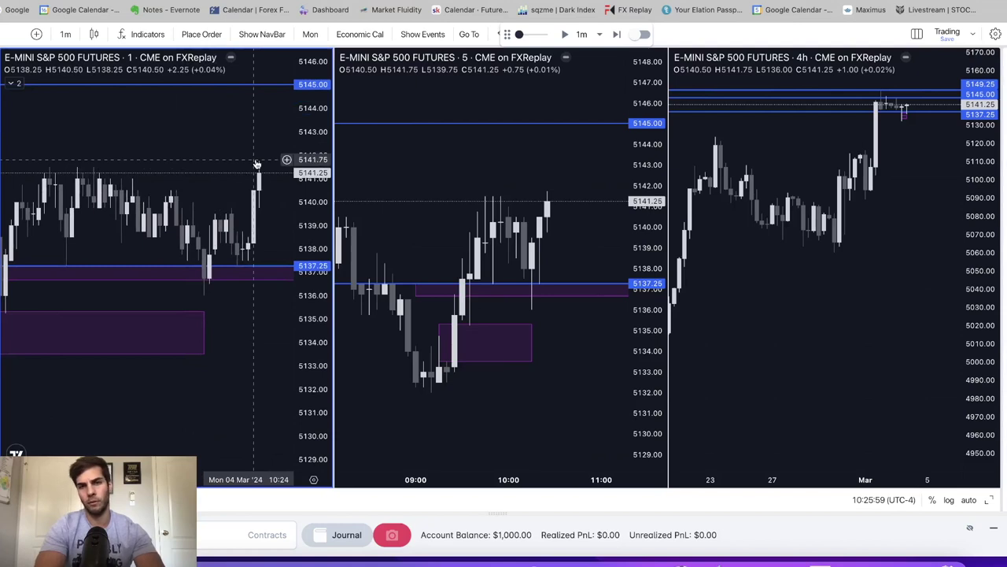
pyautogui.click(946, 158)
pyautogui.moveTo(947, 167); pyautogui.dragTo(890, 251)
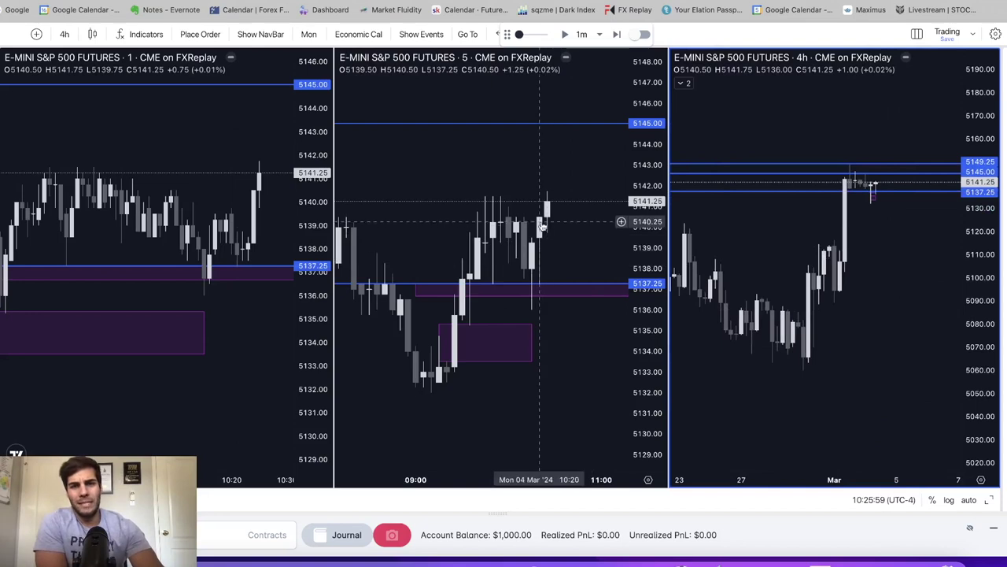
pyautogui.moveTo(249, 332); pyautogui.dragTo(194, 331)
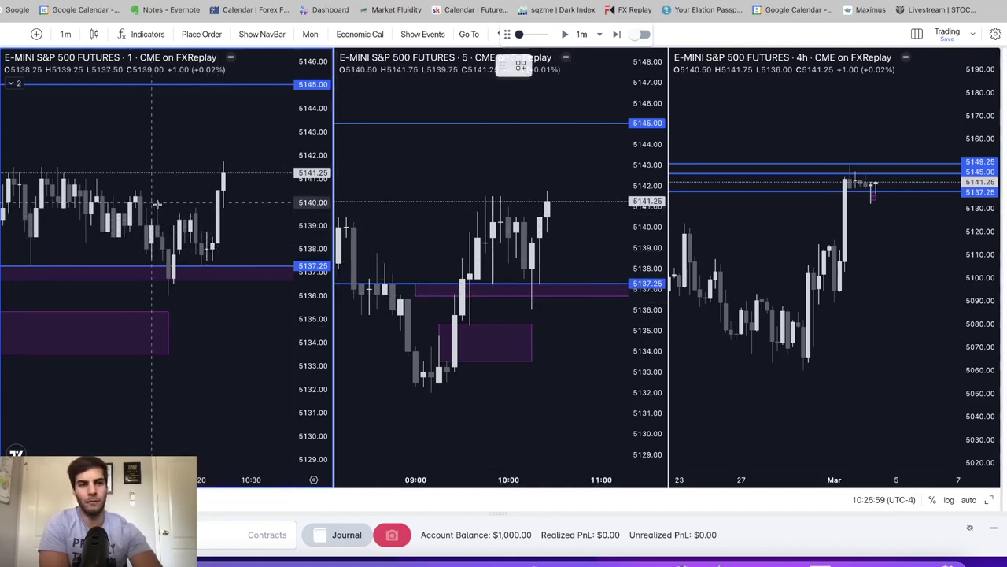
pyautogui.moveTo(206, 240); pyautogui.dragTo(258, 202)
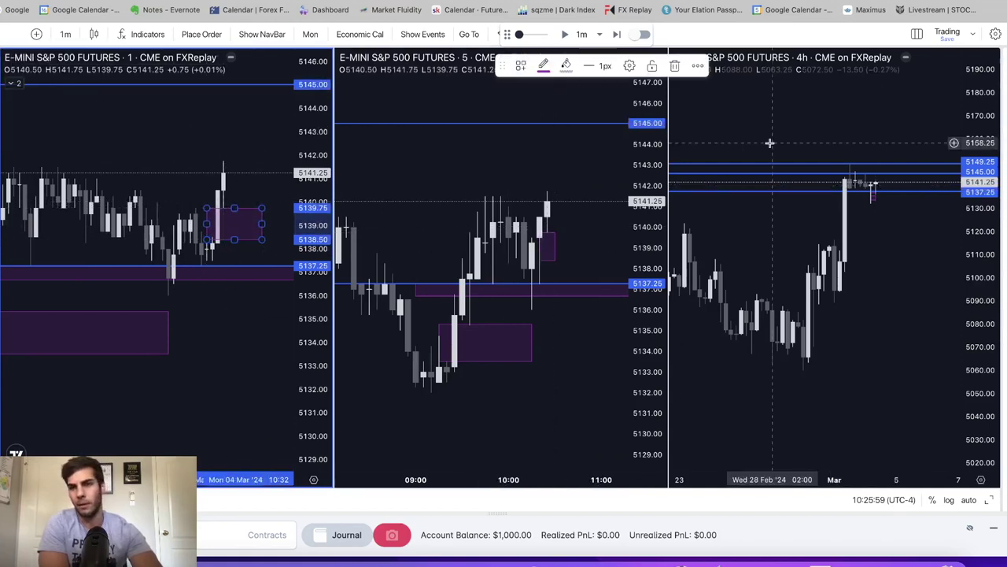
pyautogui.click(225, 134)
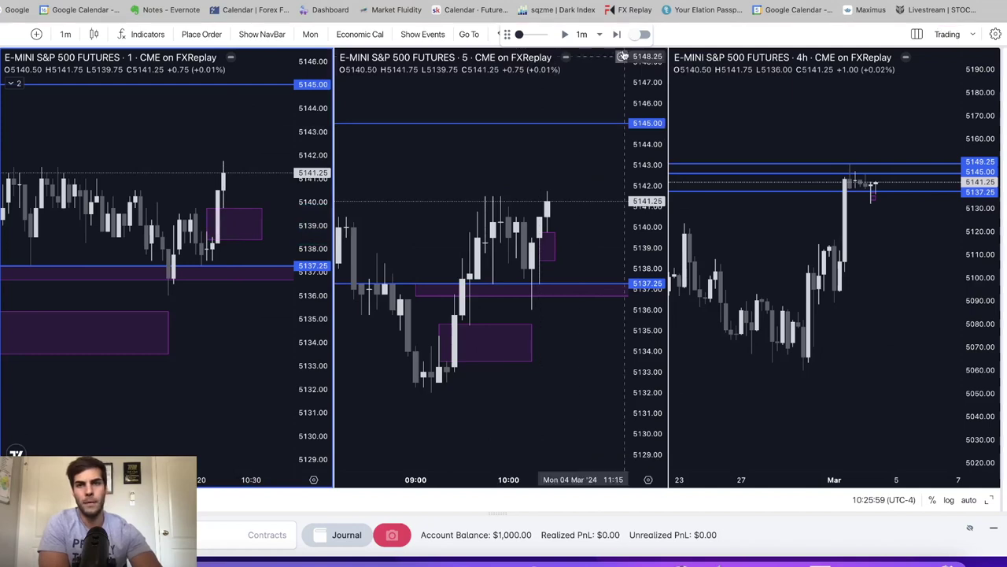
# Advance the replay in one-minute steps to 10:29:59.
pyautogui.click(618, 37)
pyautogui.click(617, 37)
pyautogui.click(618, 37)
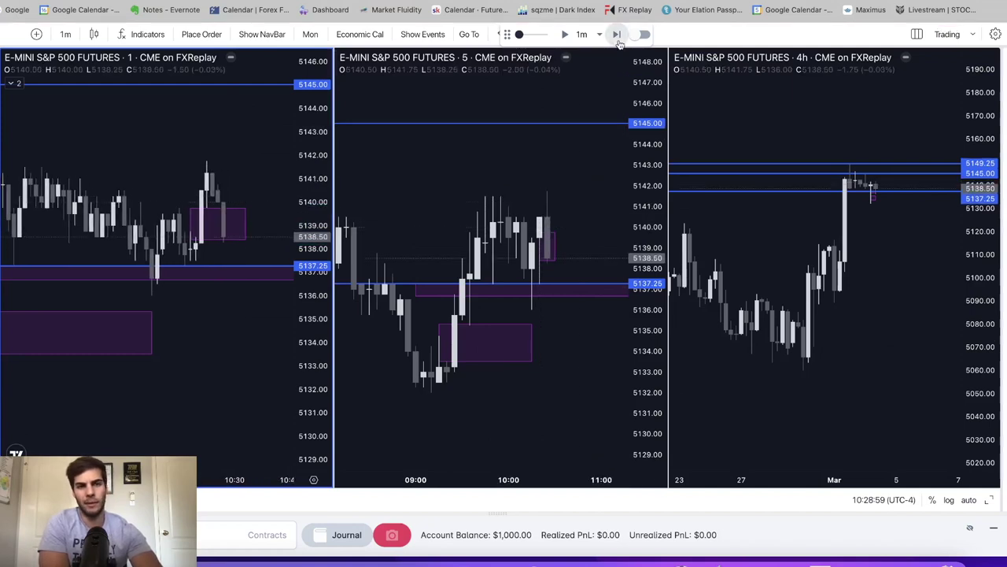
pyautogui.click(618, 37)
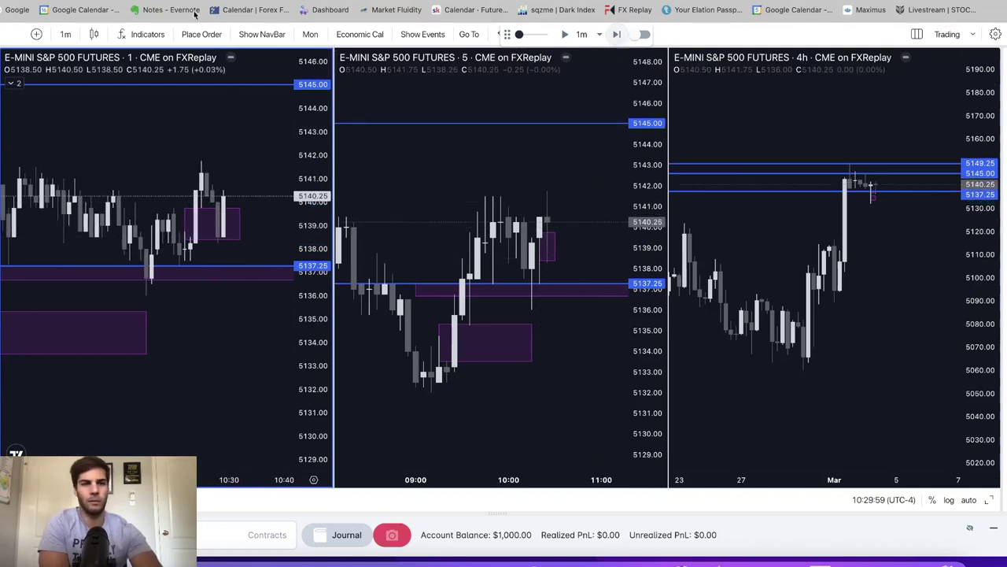
# Place a long position on the 1-minute S&P 500 chart with entry 5140.75, stop 5138.00 and target 5145.00.
pyautogui.click(31, 196)
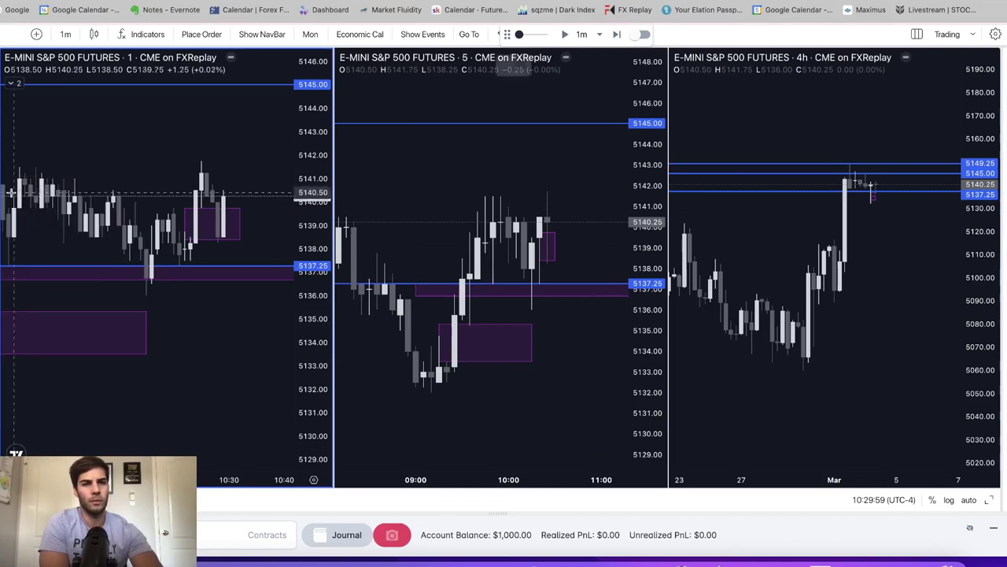
pyautogui.click(229, 186)
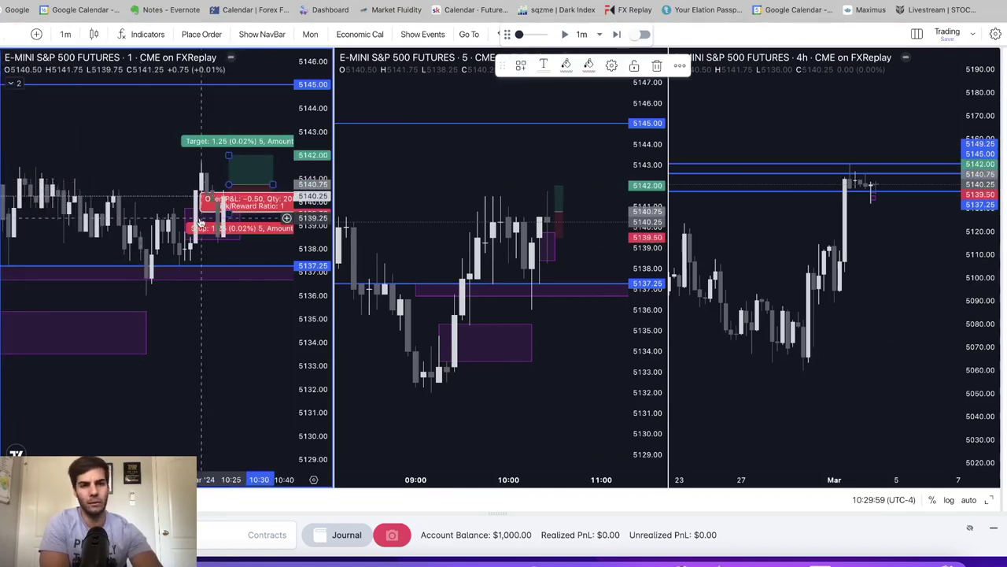
pyautogui.moveTo(229, 219); pyautogui.dragTo(229, 248)
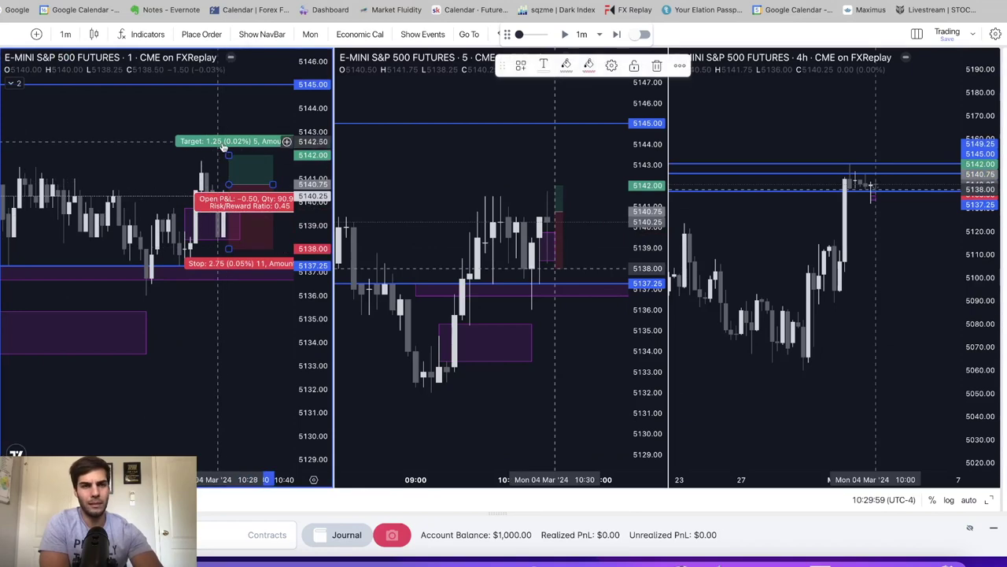
pyautogui.moveTo(229, 151); pyautogui.dragTo(230, 84)
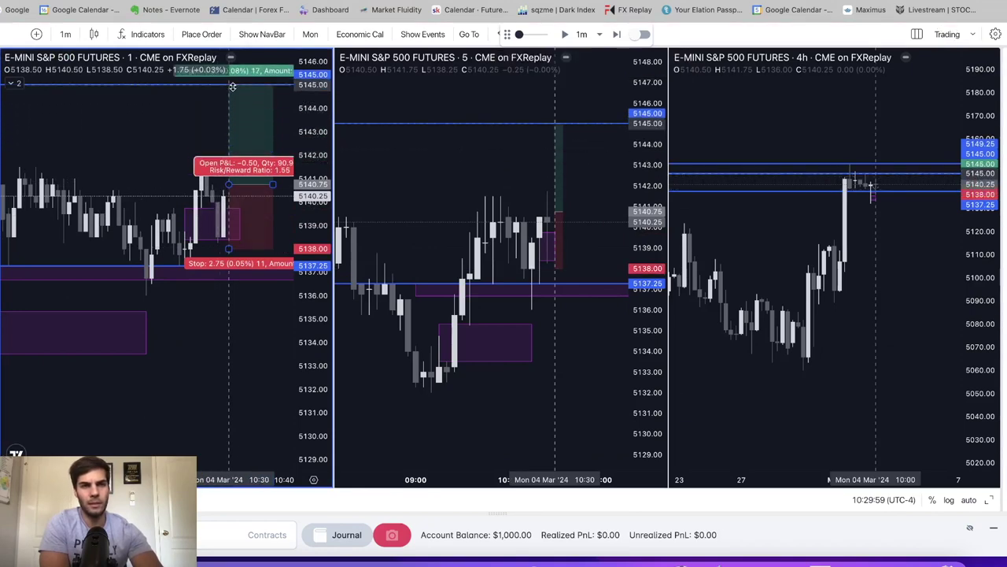
pyautogui.click(865, 322)
pyautogui.click(139, 157)
# Check E-mini Nasdaq-100 futures (NQ1) on the 5-minute chart, and return the chart to E-mini S&P 500 futures (ES1).
pyautogui.click(410, 145)
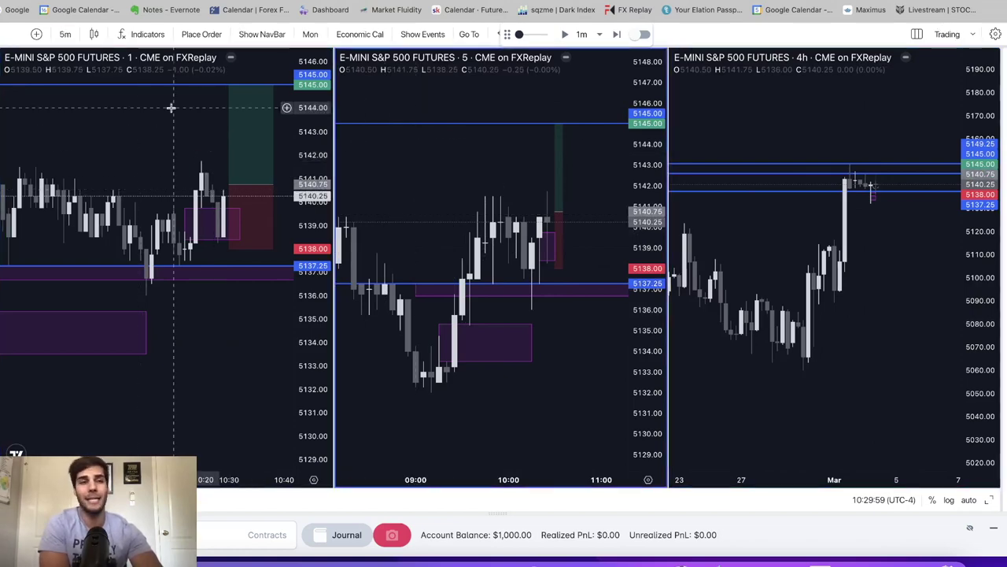
pyautogui.click(9, 35)
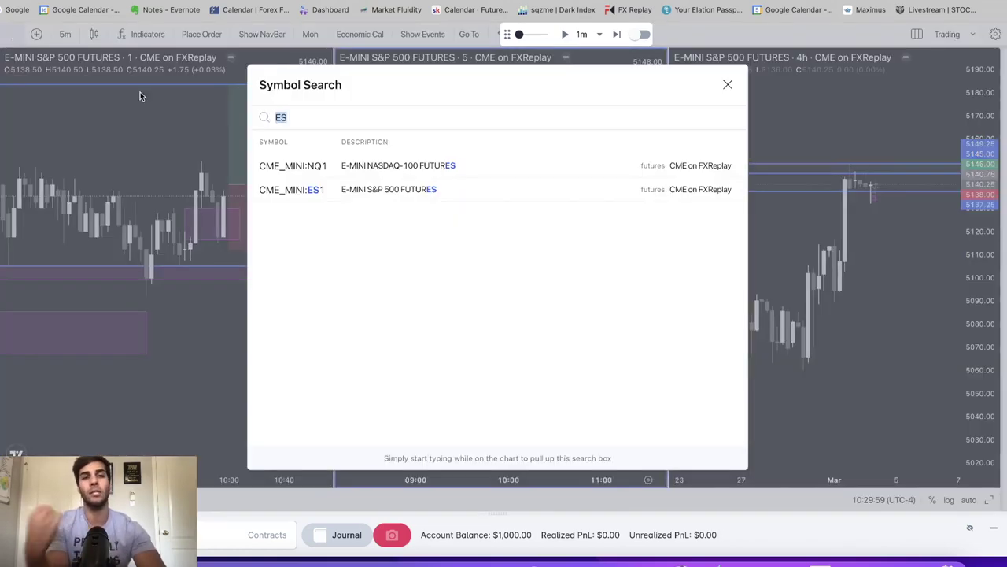
pyautogui.click(305, 166)
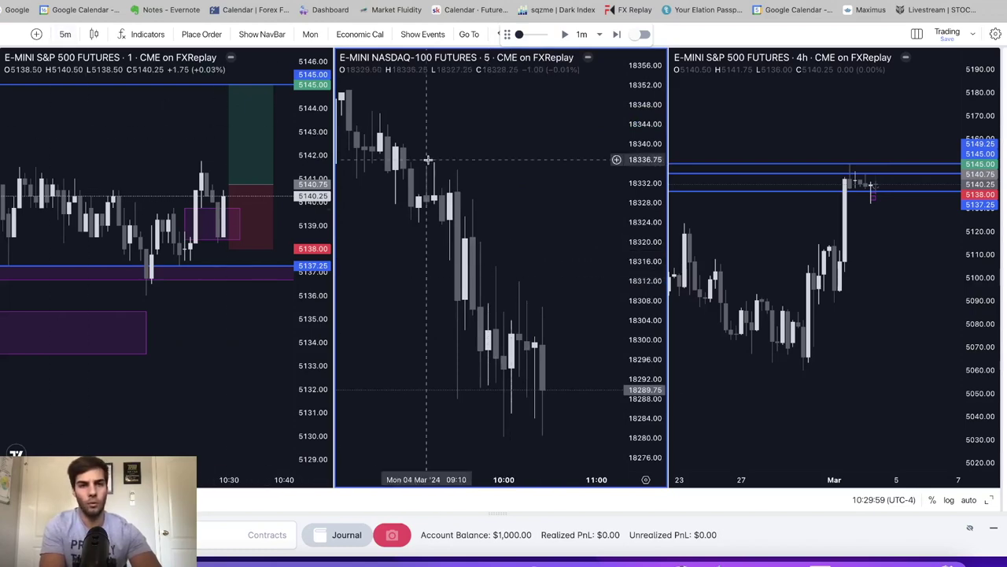
pyautogui.click(8, 35)
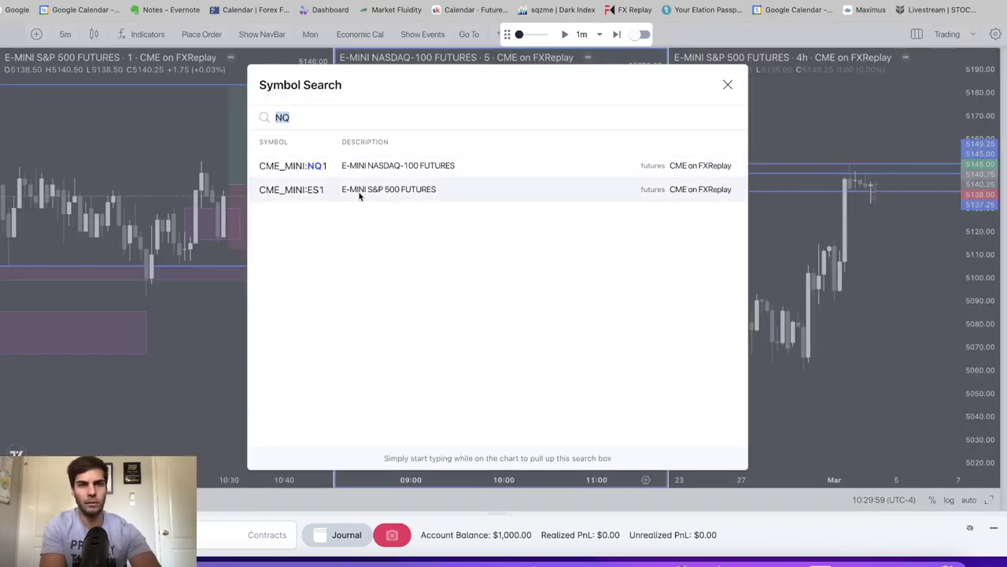
pyautogui.click(358, 191)
pyautogui.moveTo(603, 150); pyautogui.dragTo(603, 247)
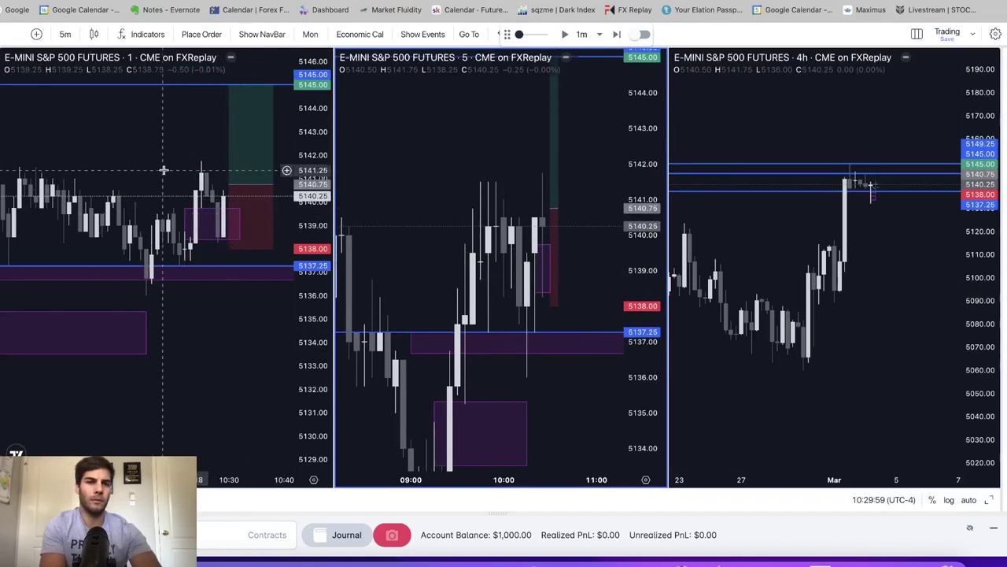
pyautogui.click(233, 196)
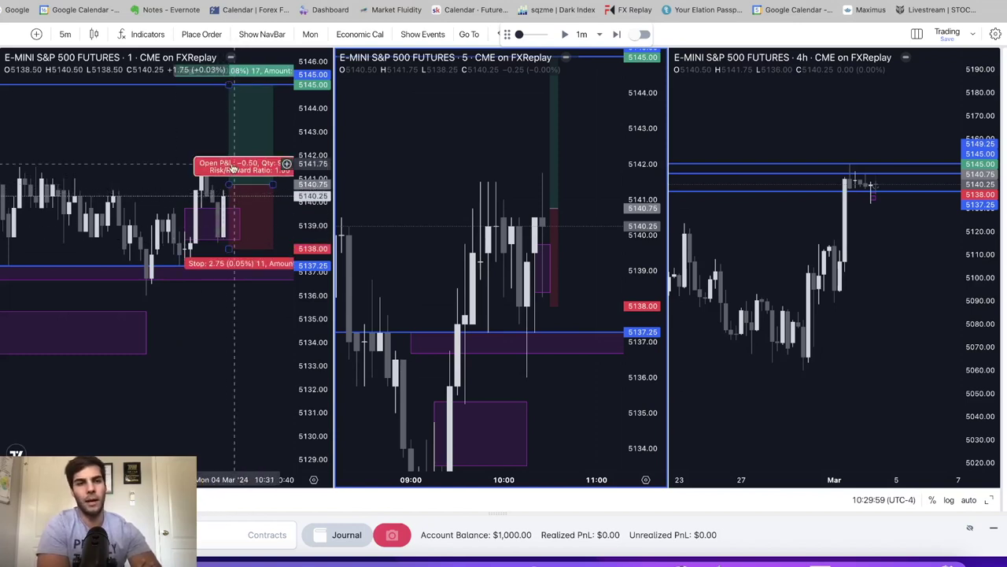
pyautogui.click(147, 195)
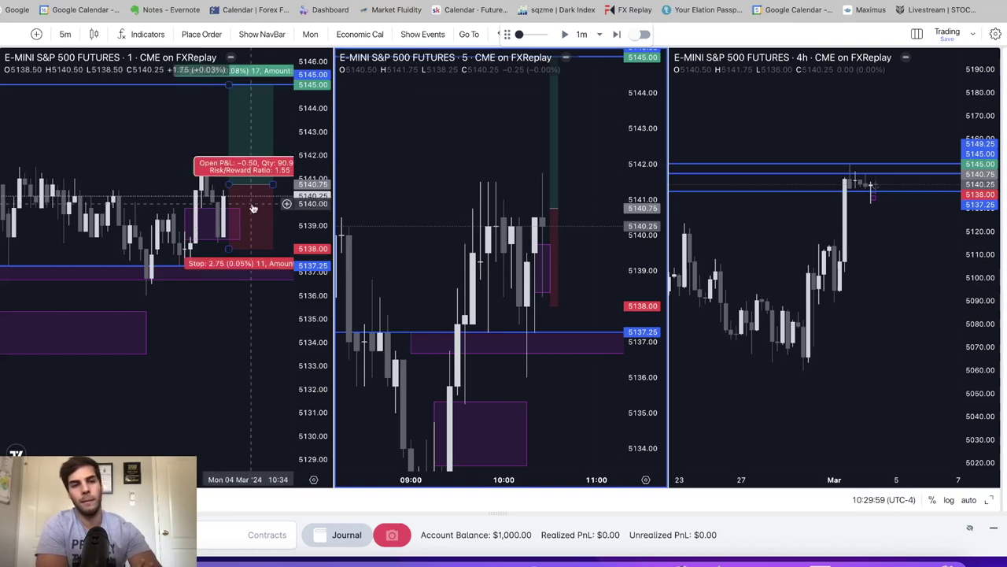
pyautogui.click(225, 211)
pyautogui.click(187, 328)
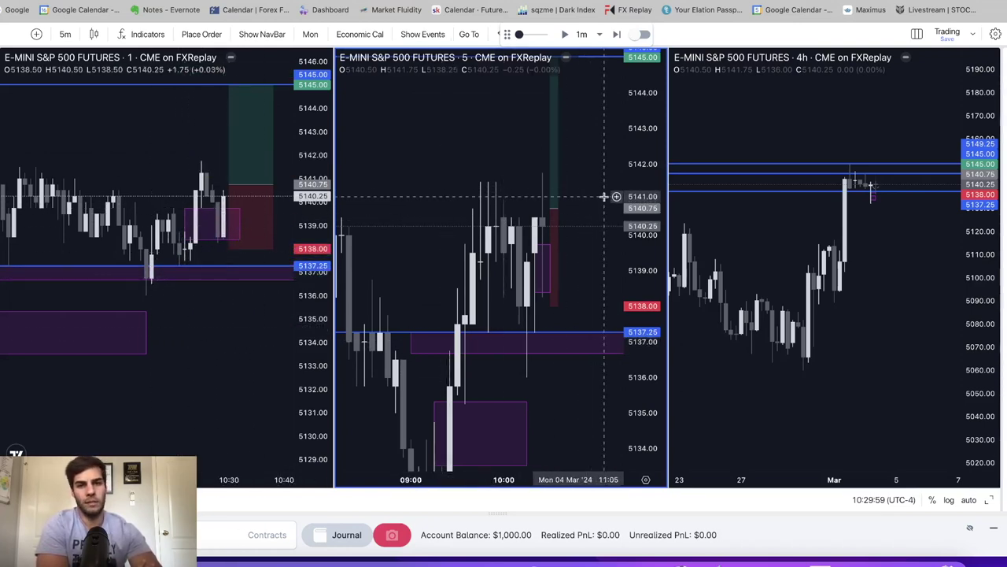
pyautogui.moveTo(634, 185); pyautogui.dragTo(633, 228)
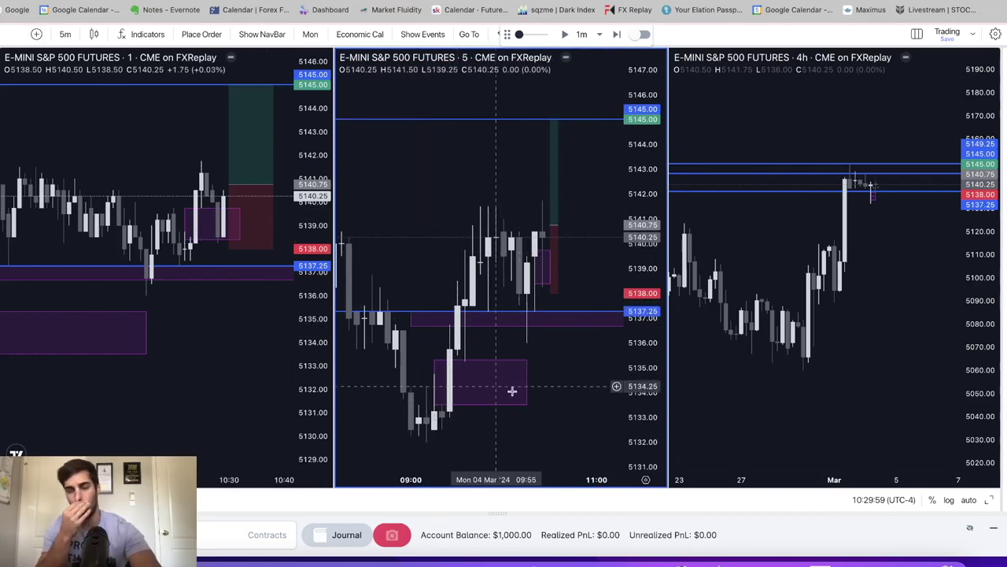
# Set the 5-minute S&P 500 chart to the 15-minute timeframe and the 4-hour chart to 1 hour.
pyautogui.click(60, 36)
pyautogui.click(87, 133)
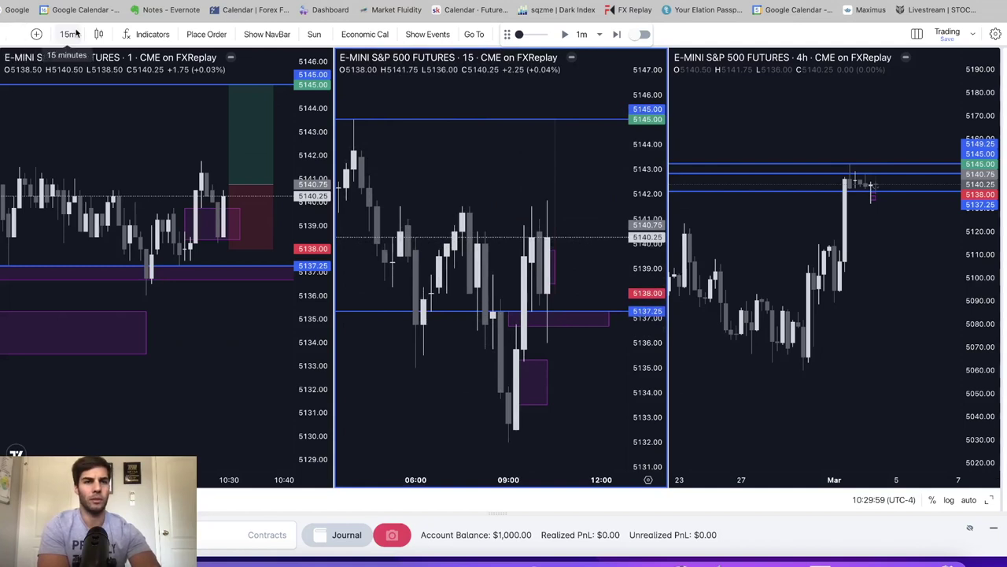
pyautogui.click(916, 259)
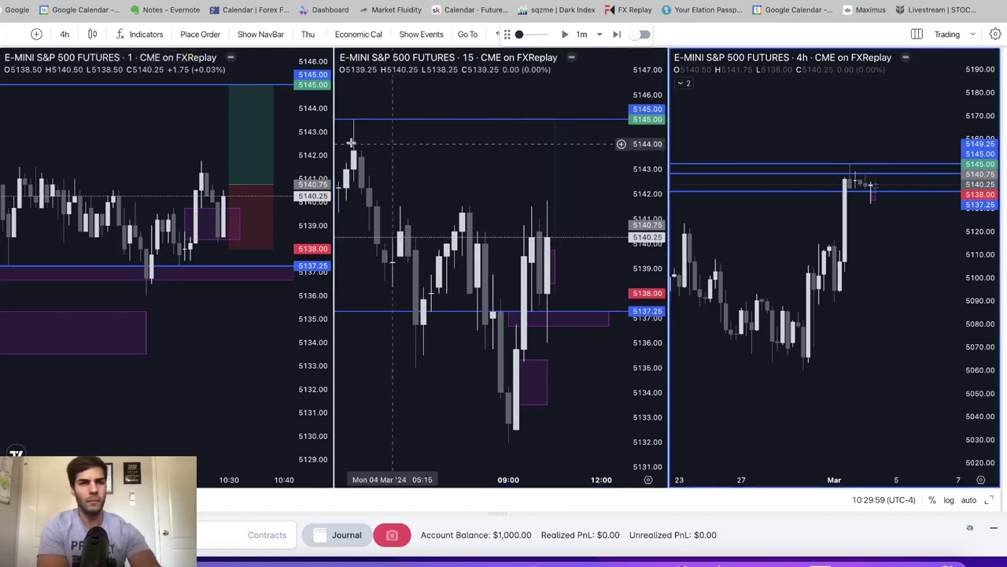
pyautogui.click(68, 33)
pyautogui.click(68, 218)
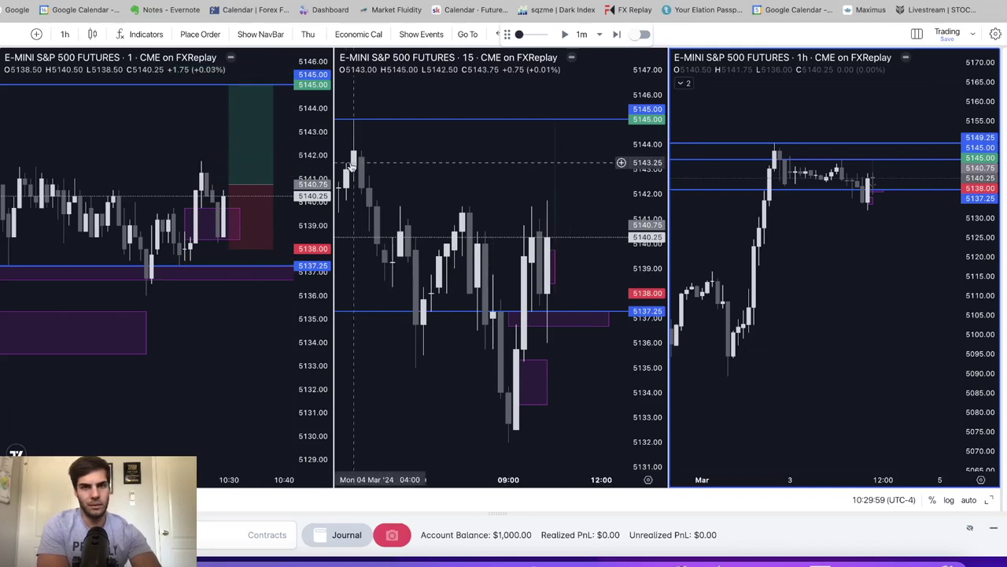
# Return the 15-minute S&P 500 chart to the 5-minute timeframe.
pyautogui.click(401, 132)
pyautogui.click(69, 34)
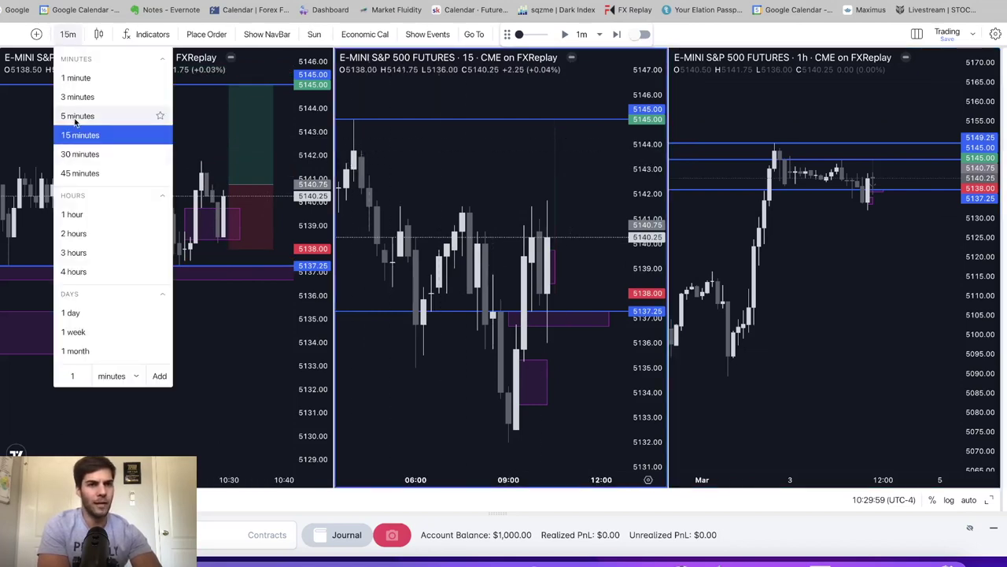
pyautogui.click(77, 116)
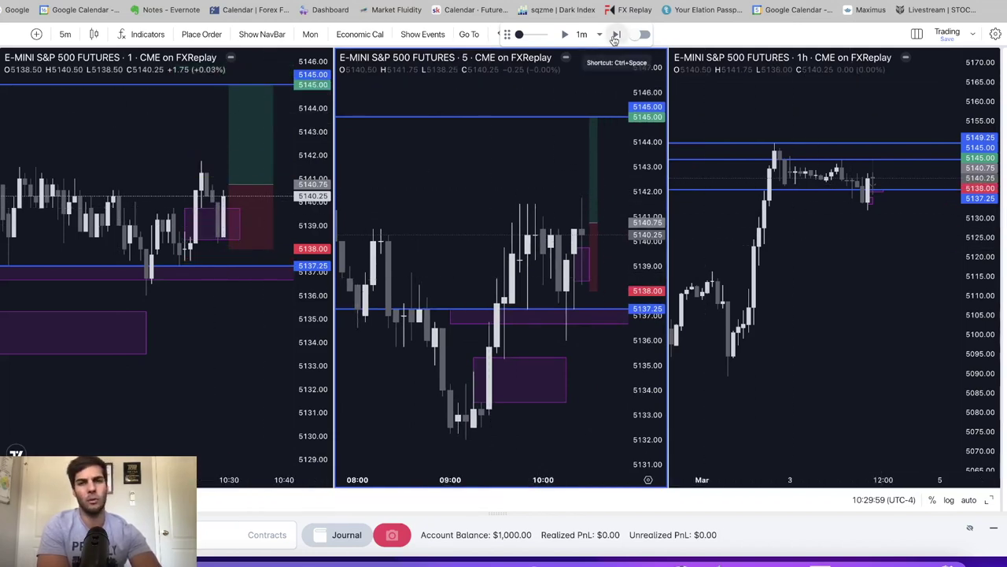
# Advance the replay in one-minute steps to 10:54:59.
pyautogui.click(617, 35)
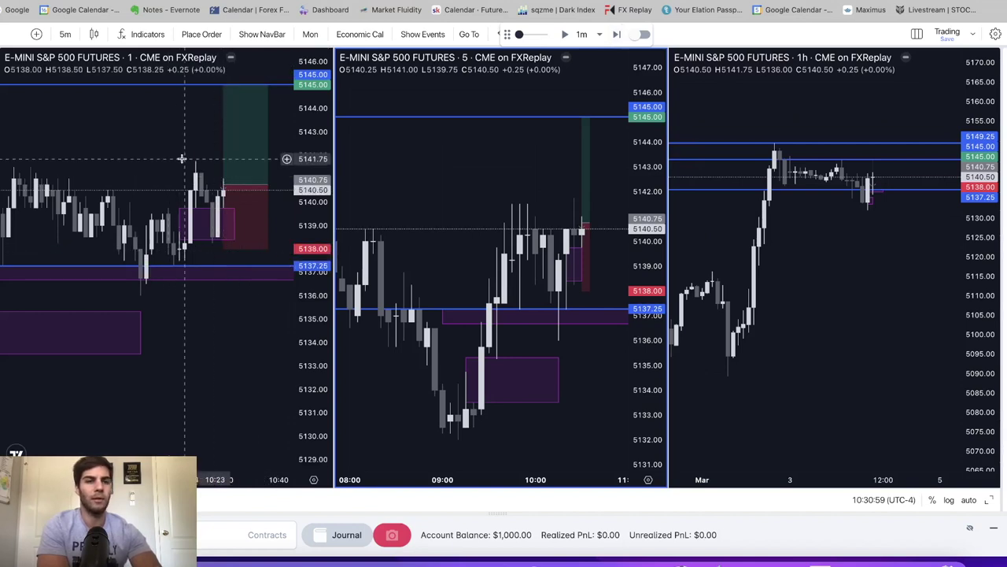
pyautogui.click(617, 36)
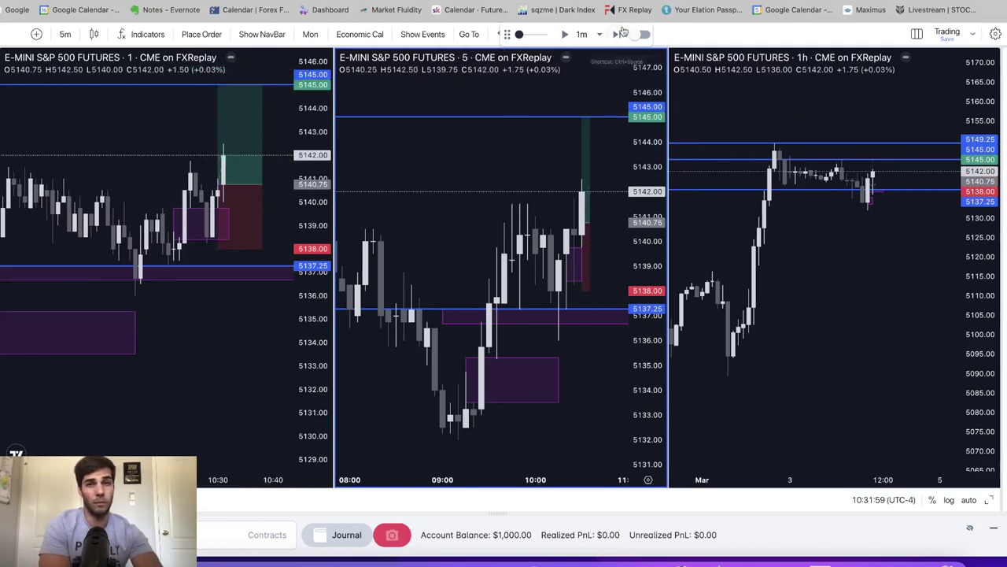
pyautogui.click(621, 34)
pyautogui.click(621, 34)
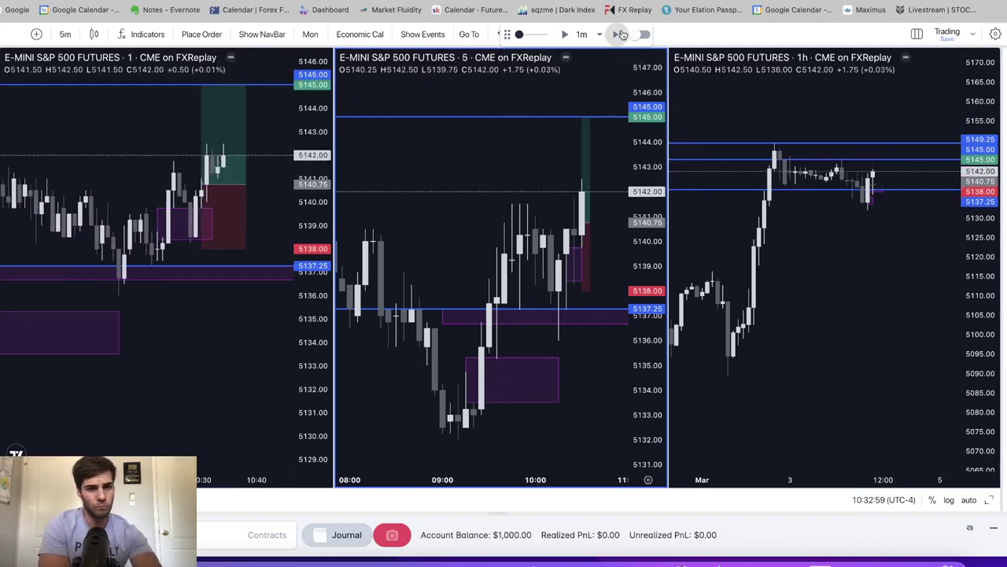
pyautogui.click(621, 34)
pyautogui.click(621, 34)
pyautogui.click(621, 34)
pyautogui.click(621, 33)
pyautogui.click(621, 34)
pyautogui.click(621, 34)
pyautogui.click(621, 34)
pyautogui.click(621, 34)
pyautogui.click(621, 34)
pyautogui.click(621, 34)
pyautogui.click(621, 33)
pyautogui.click(621, 34)
pyautogui.click(621, 34)
pyautogui.click(621, 34)
pyautogui.click(621, 34)
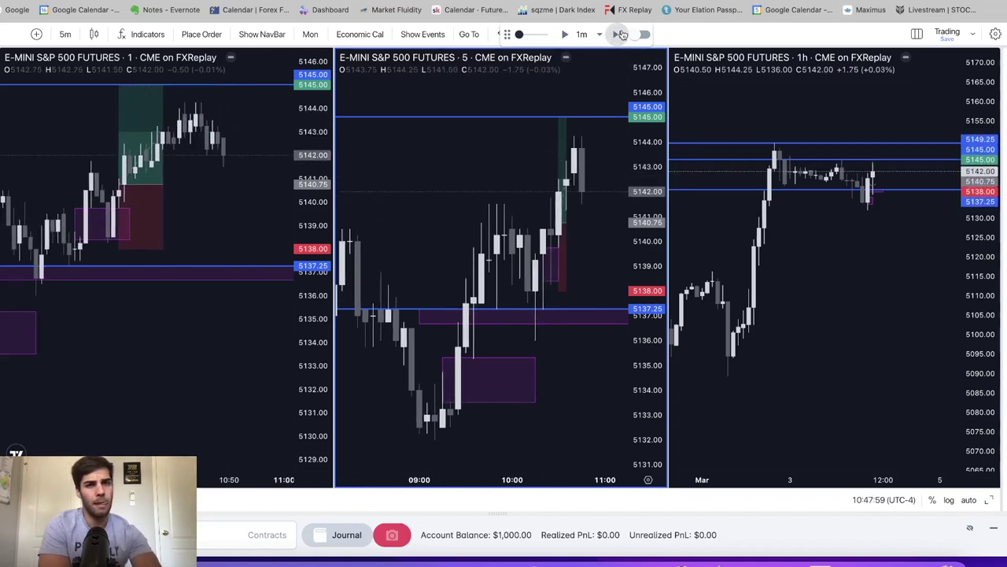
pyautogui.click(621, 33)
pyautogui.click(621, 33)
pyautogui.click(621, 34)
pyautogui.click(621, 34)
pyautogui.click(621, 34)
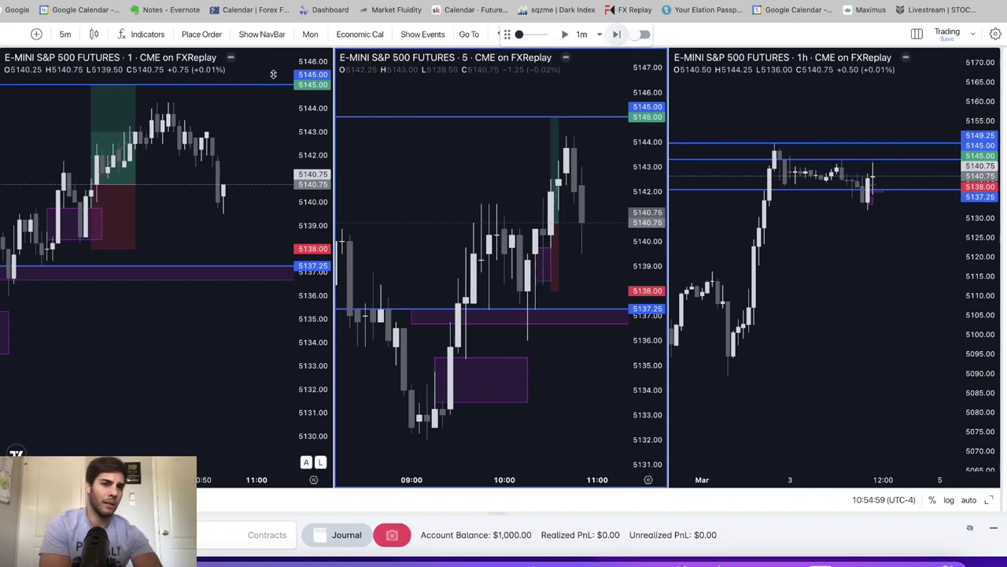
# Extend the long position's time span to just past the latest candle on the 1-minute S&P 500 chart.
pyautogui.moveTo(118, 190)
pyautogui.moveTo(131, 184); pyautogui.dragTo(229, 184)
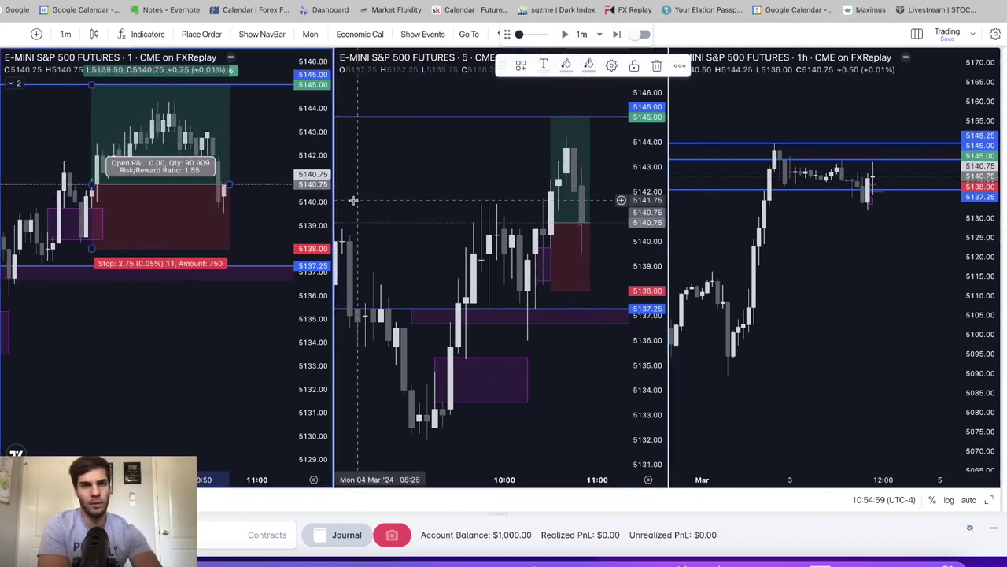
pyautogui.moveTo(91, 327)
pyautogui.mouseDown()
pyautogui.moveTo(236, 338)
pyautogui.moveTo(87, 356)
pyautogui.mouseUp()
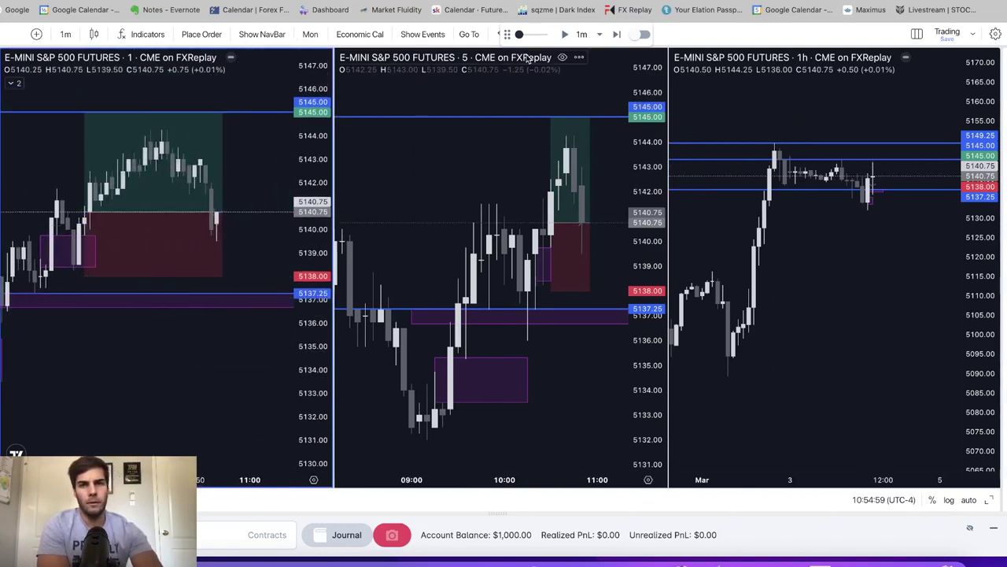
# Examine the morning price action on the 5-minute S&P 500 chart and again on the 15-minute timeframe.
pyautogui.click(472, 173)
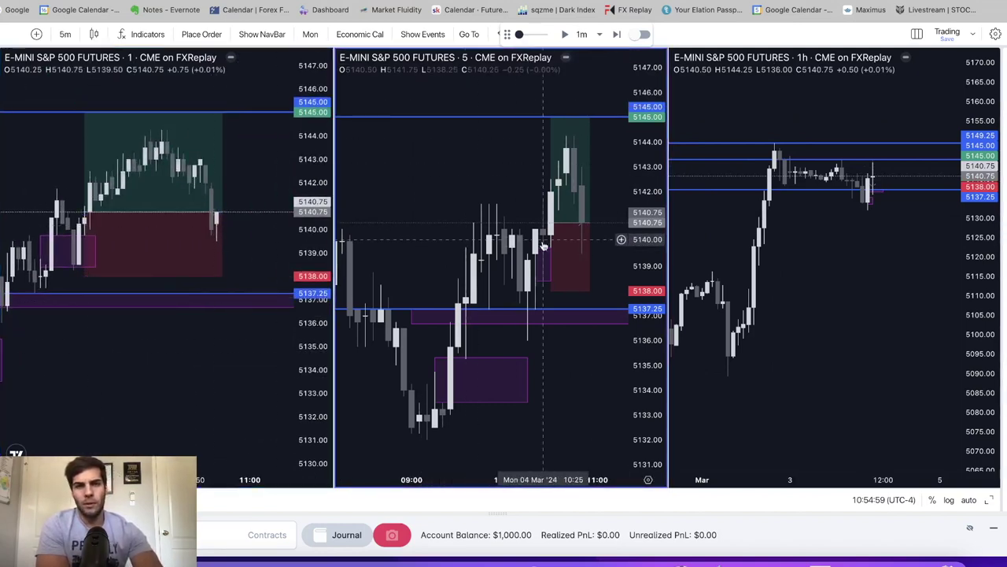
pyautogui.moveTo(562, 323); pyautogui.dragTo(327, 241)
pyautogui.moveTo(383, 180); pyautogui.dragTo(442, 160)
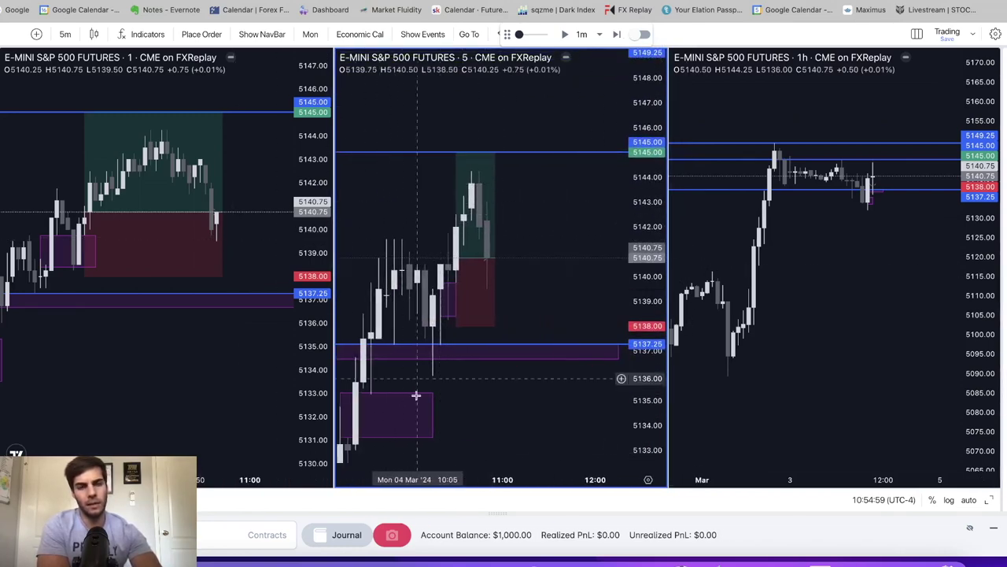
pyautogui.click(64, 33)
pyautogui.click(75, 134)
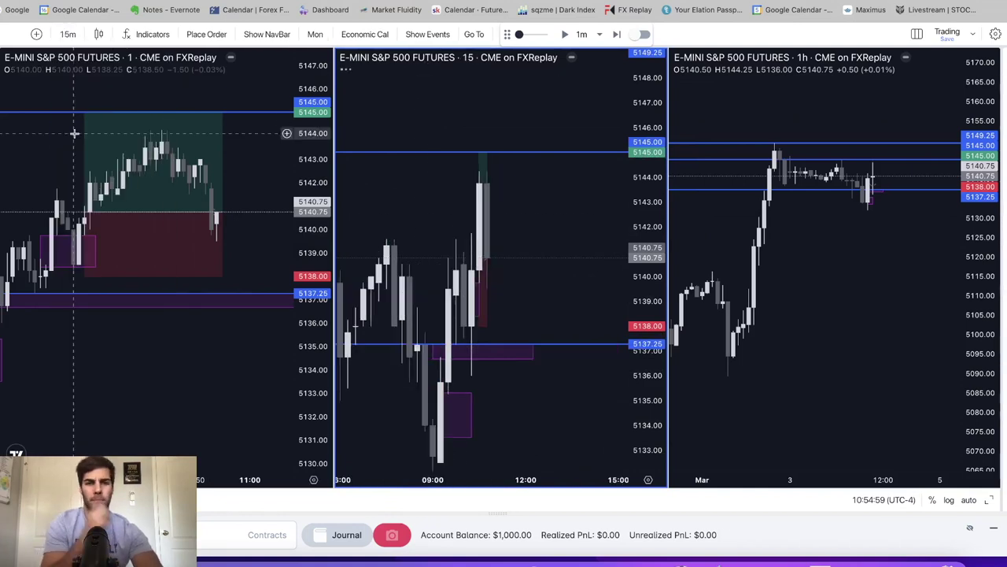
pyautogui.hscroll(-5, 387, 214)
pyautogui.hscroll(5, 444, 206)
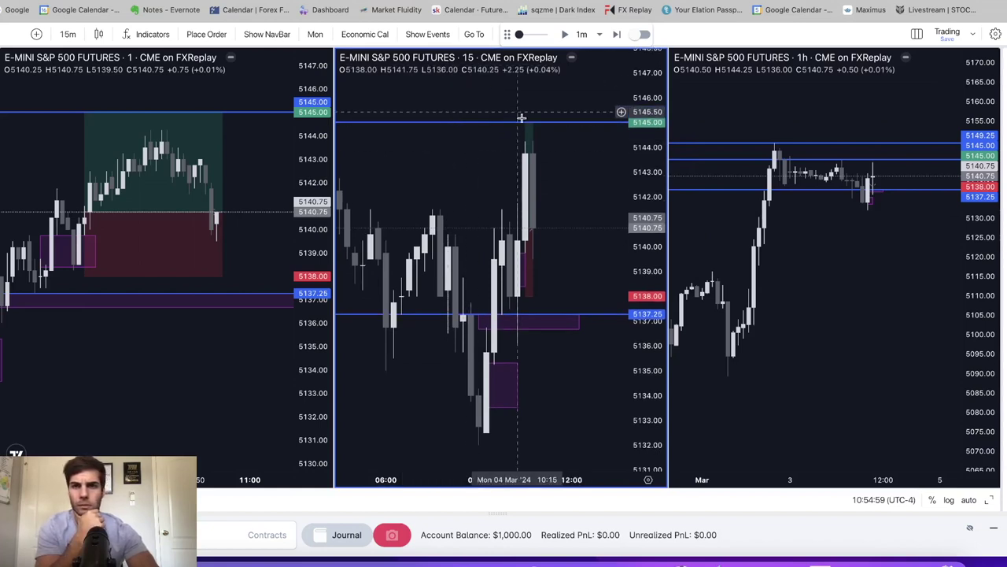
# Stretch the price scale of the 1-hour S&P 500 chart, and return the 15-minute chart to the 5-minute timeframe.
pyautogui.click(915, 263)
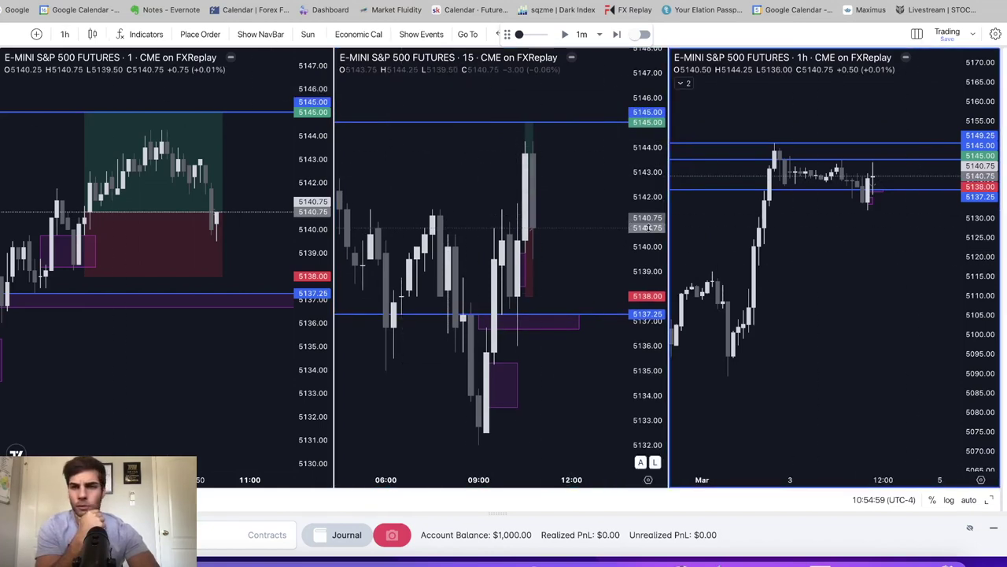
pyautogui.moveTo(956, 286); pyautogui.dragTo(953, 252)
pyautogui.moveTo(863, 245); pyautogui.dragTo(860, 255)
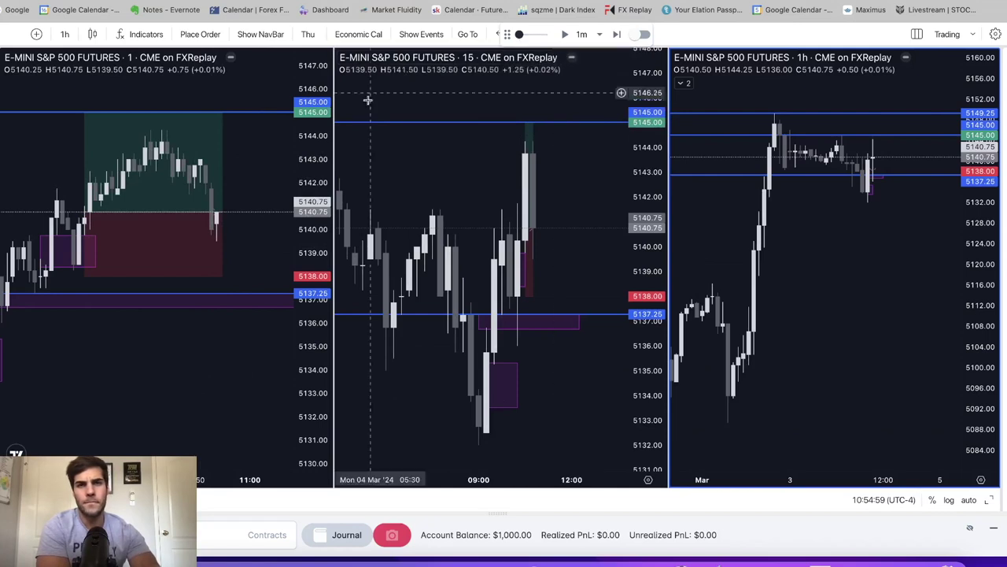
pyautogui.click(422, 155)
pyautogui.click(68, 35)
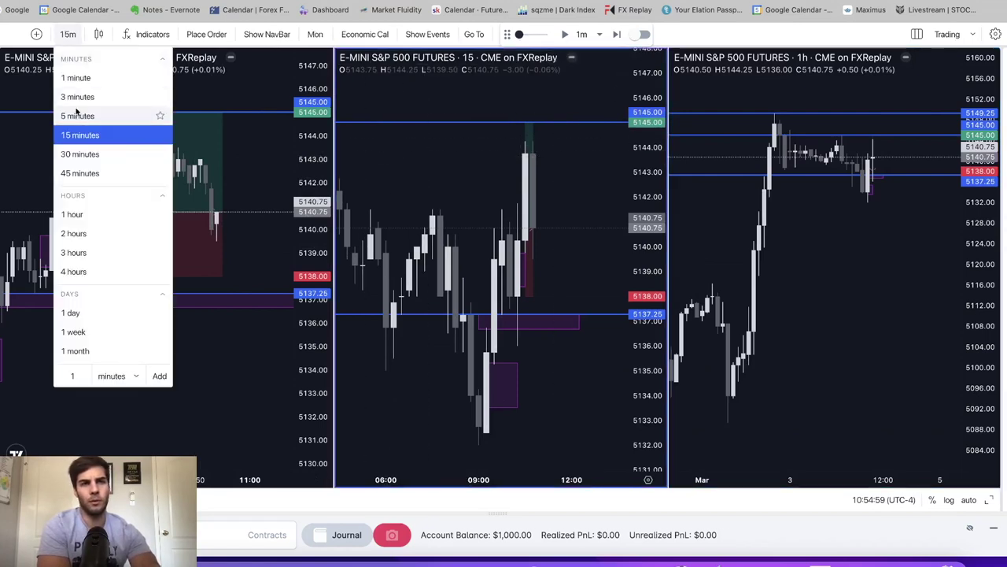
pyautogui.click(77, 115)
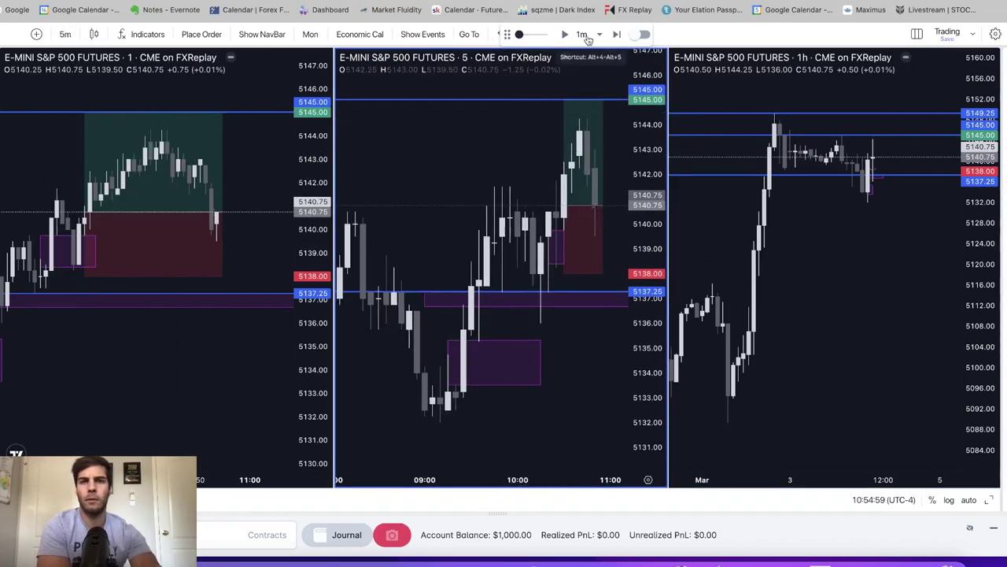
# Advance the replay in one-minute steps to 11:10:59.
pyautogui.click(615, 36)
pyautogui.click(615, 36)
pyautogui.click(615, 36)
pyautogui.click(615, 35)
pyautogui.click(614, 35)
pyautogui.click(615, 36)
pyautogui.click(615, 35)
pyautogui.click(614, 35)
pyautogui.click(614, 35)
pyautogui.click(615, 35)
pyautogui.click(615, 36)
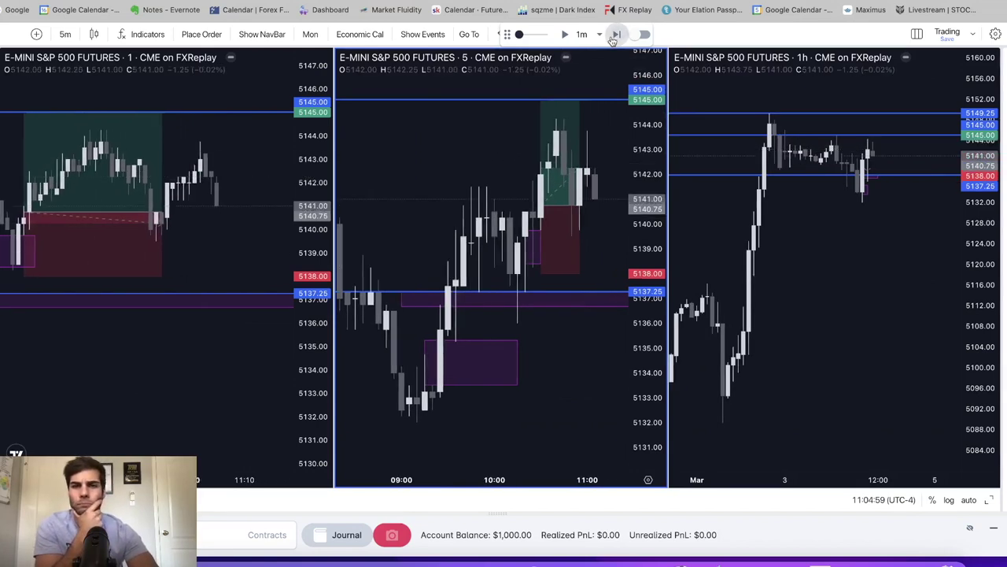
pyautogui.click(615, 35)
pyautogui.click(615, 35)
pyautogui.click(615, 35)
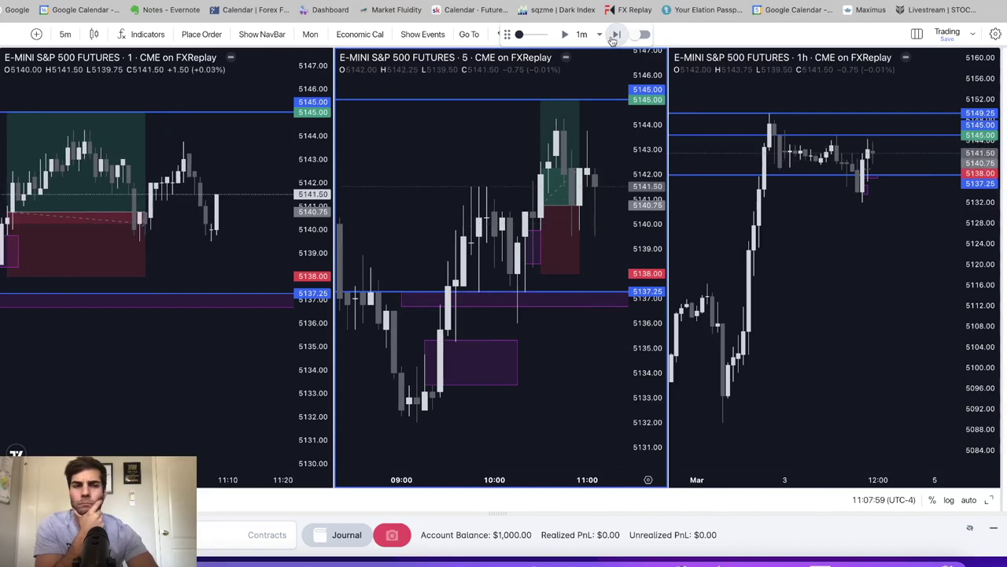
pyautogui.click(615, 35)
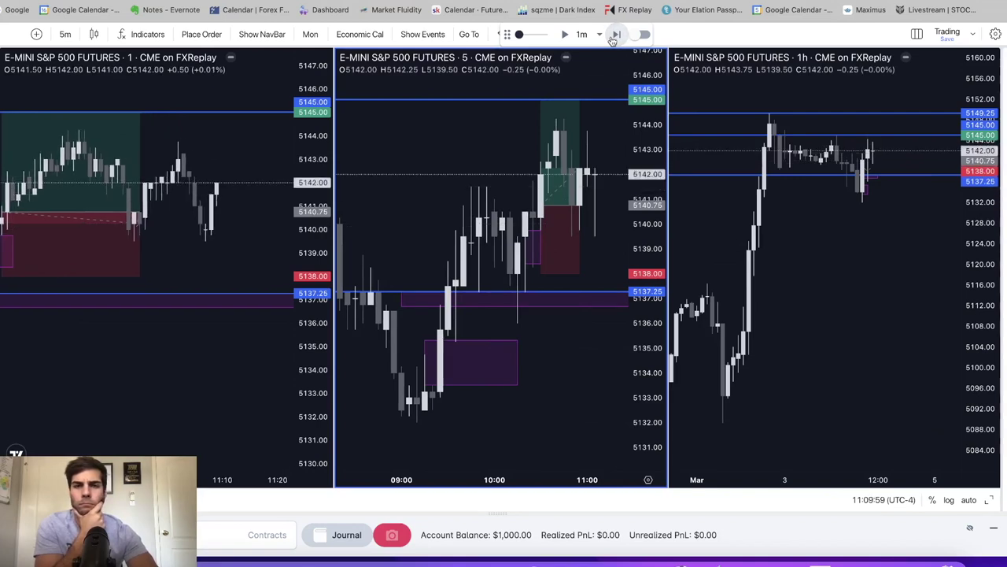
pyautogui.click(615, 36)
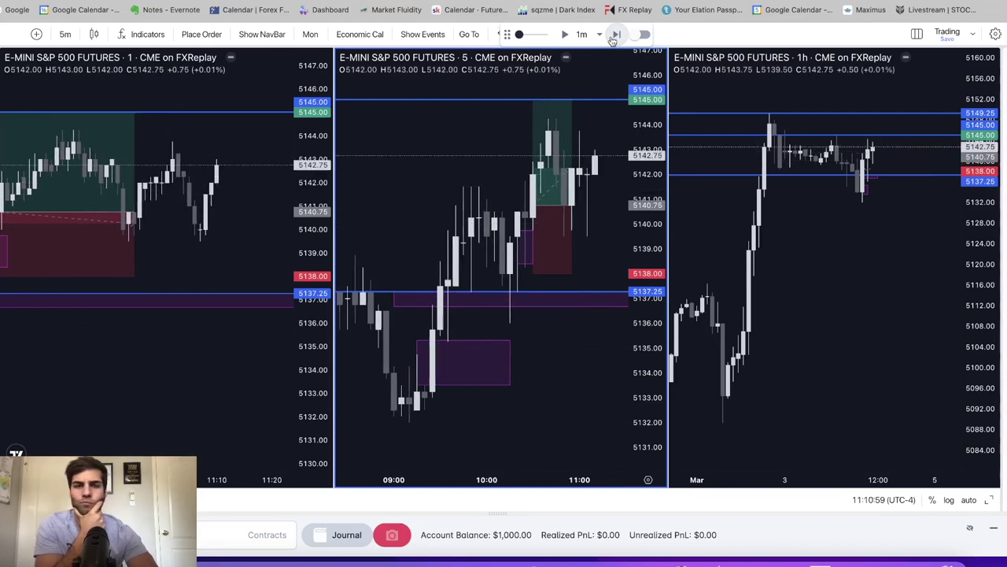
# Continue the replay in one-minute steps to 11:18:59.
pyautogui.moveTo(100, 247)
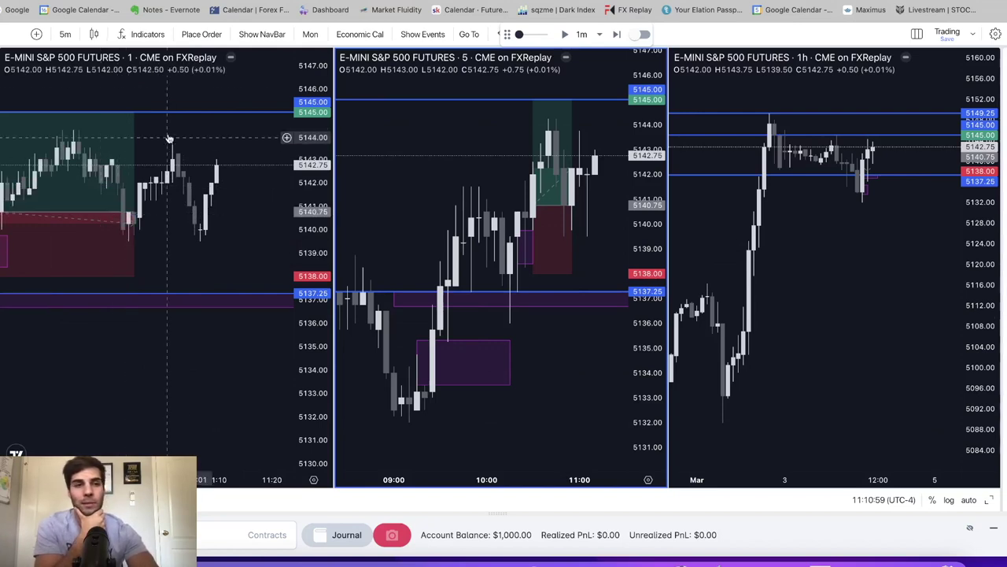
pyautogui.moveTo(119, 218)
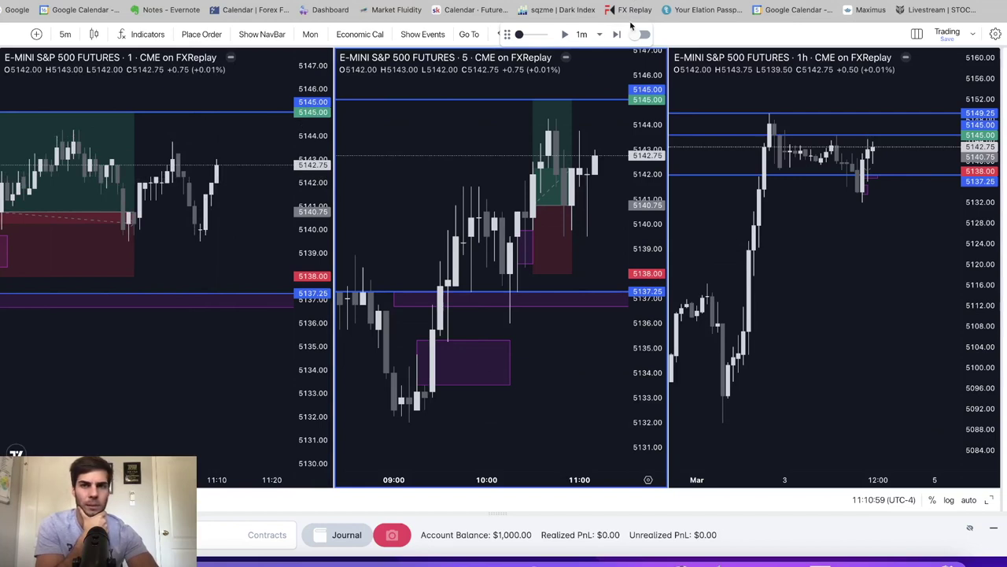
pyautogui.click(619, 36)
pyautogui.click(619, 35)
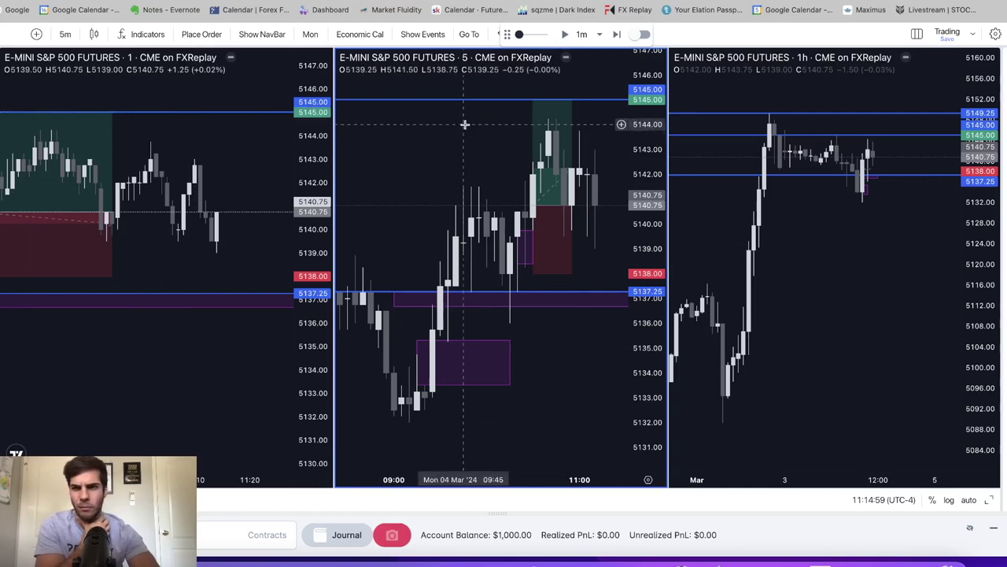
pyautogui.click(617, 34)
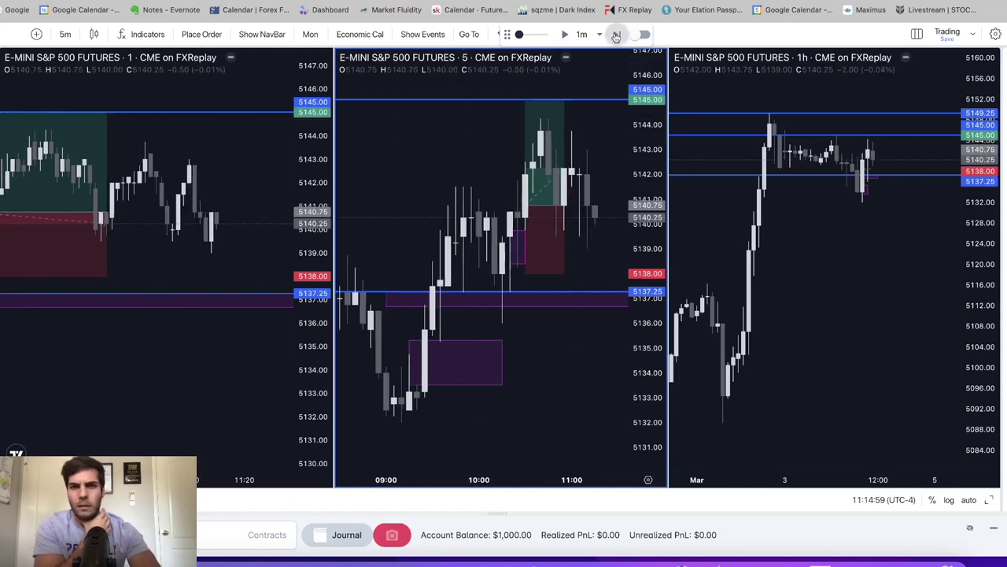
pyautogui.click(617, 35)
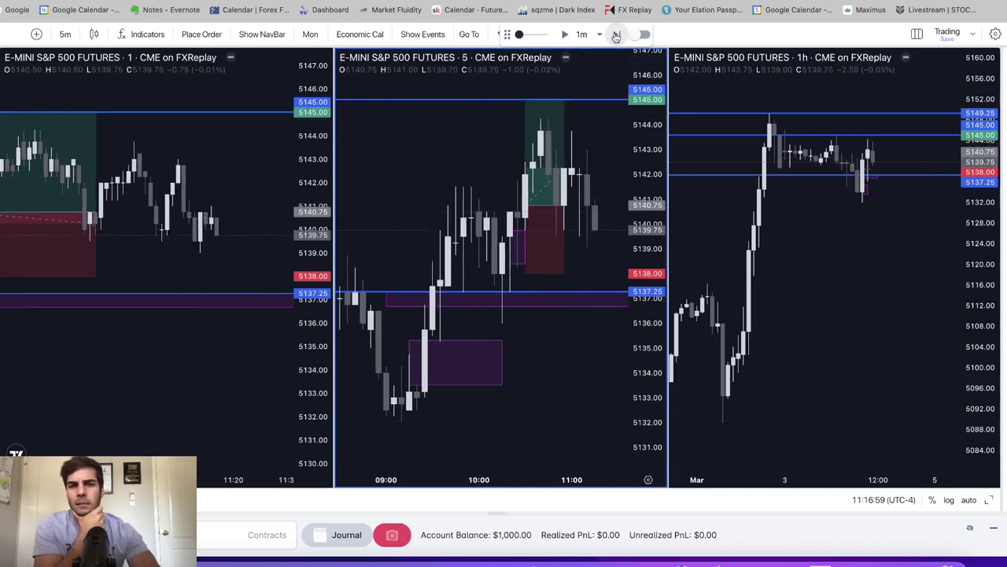
pyautogui.click(618, 35)
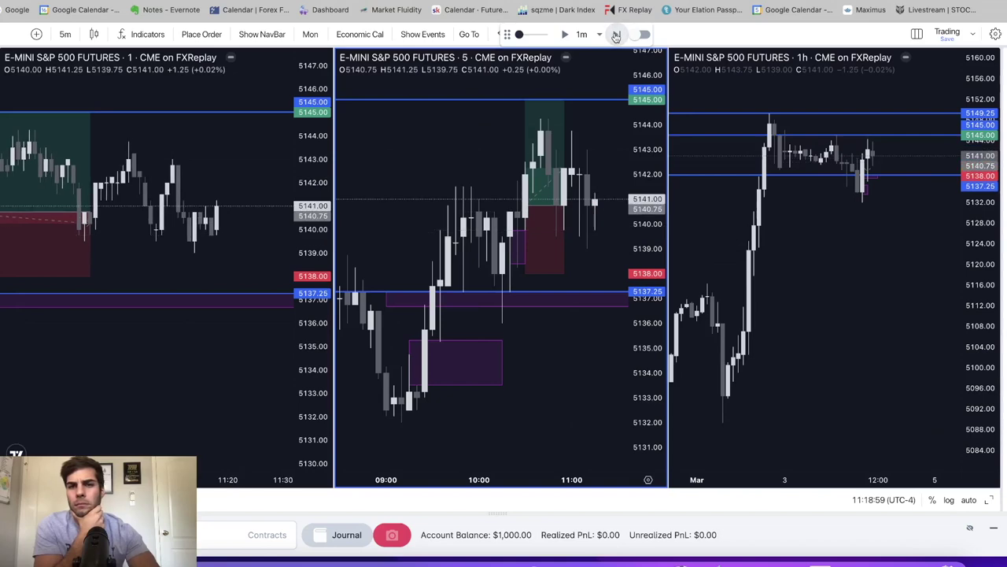
# Switch the 5-minute and 1-minute charts to E-mini Nasdaq-100 futures and examine the morning price action.
pyautogui.write('ES')
pyautogui.click(366, 164)
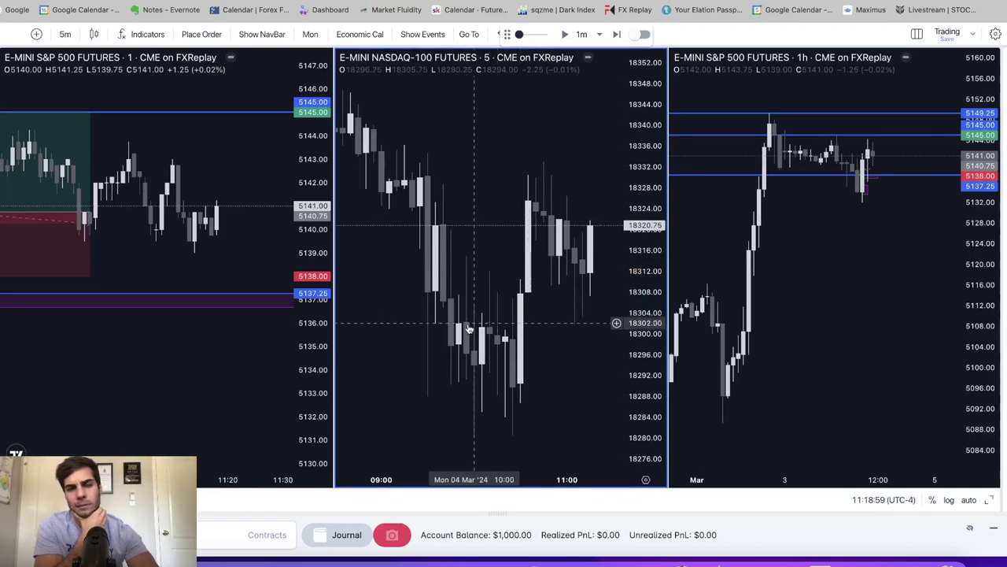
pyautogui.click(166, 359)
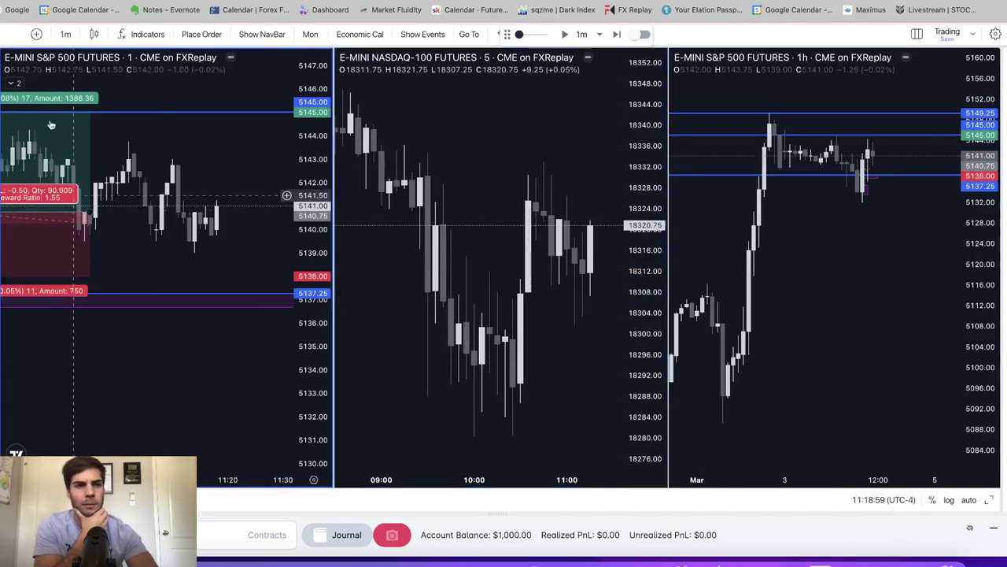
pyautogui.write('ES')
pyautogui.click(307, 161)
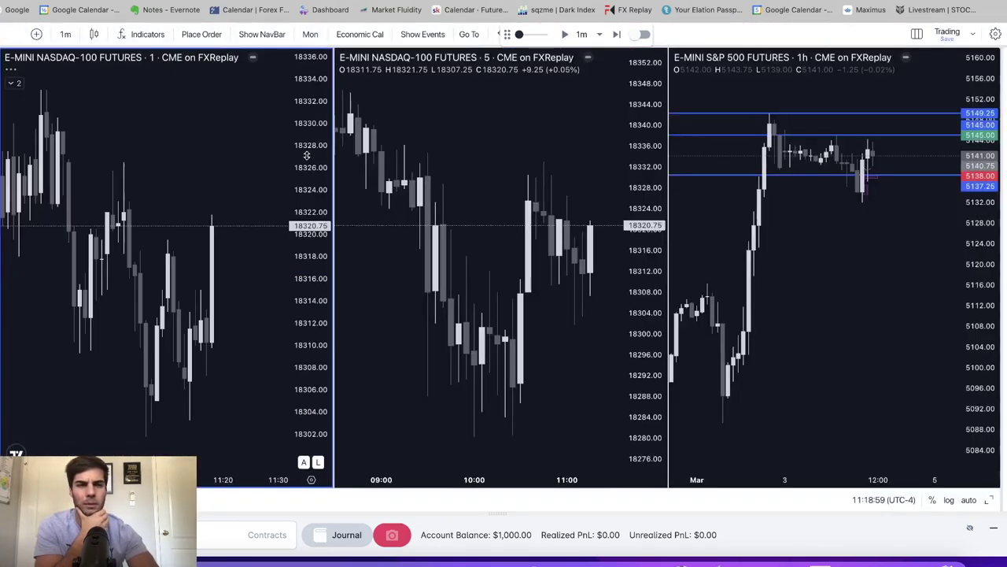
pyautogui.moveTo(180, 216); pyautogui.dragTo(198, 191)
pyautogui.moveTo(313, 236); pyautogui.dragTo(186, 292)
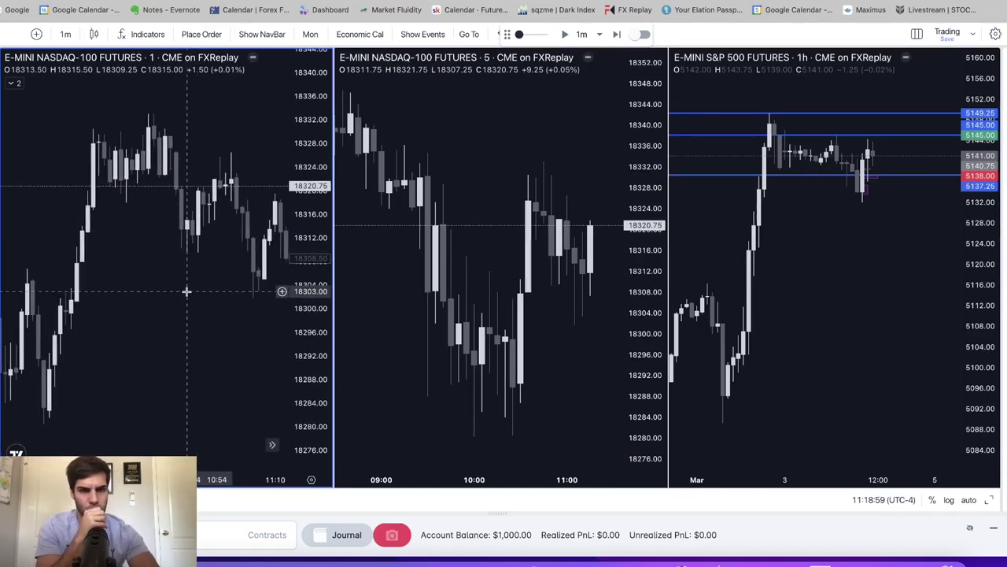
pyautogui.click(508, 252)
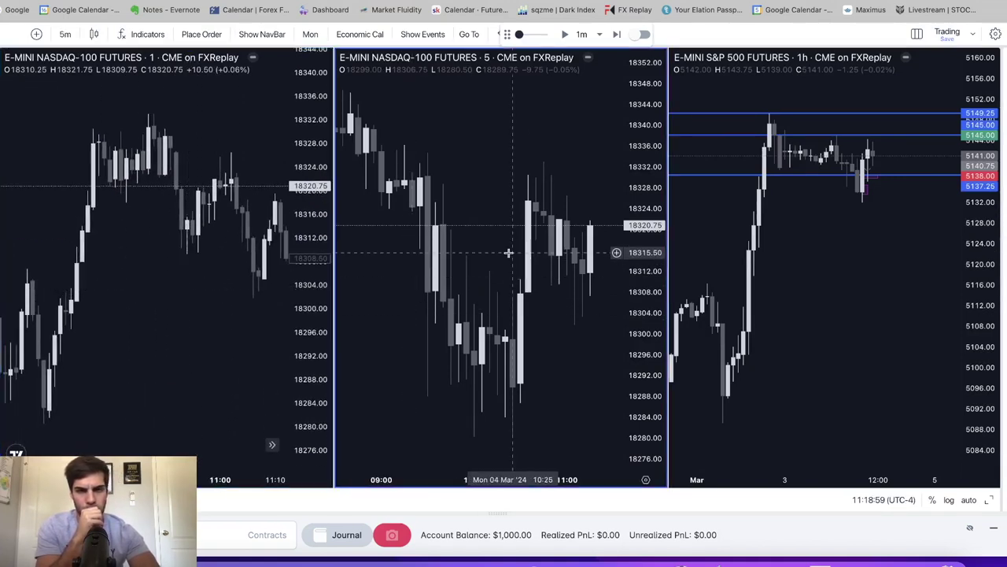
# View the 5-minute Nasdaq-100 chart on the 15-minute timeframe and return it to 5 minutes.
pyautogui.click(65, 34)
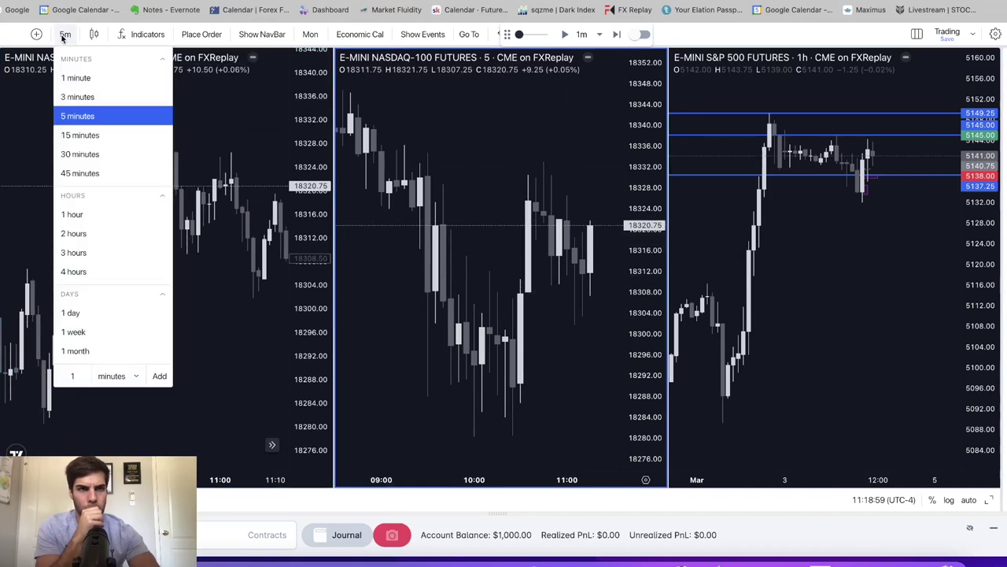
pyautogui.click(79, 136)
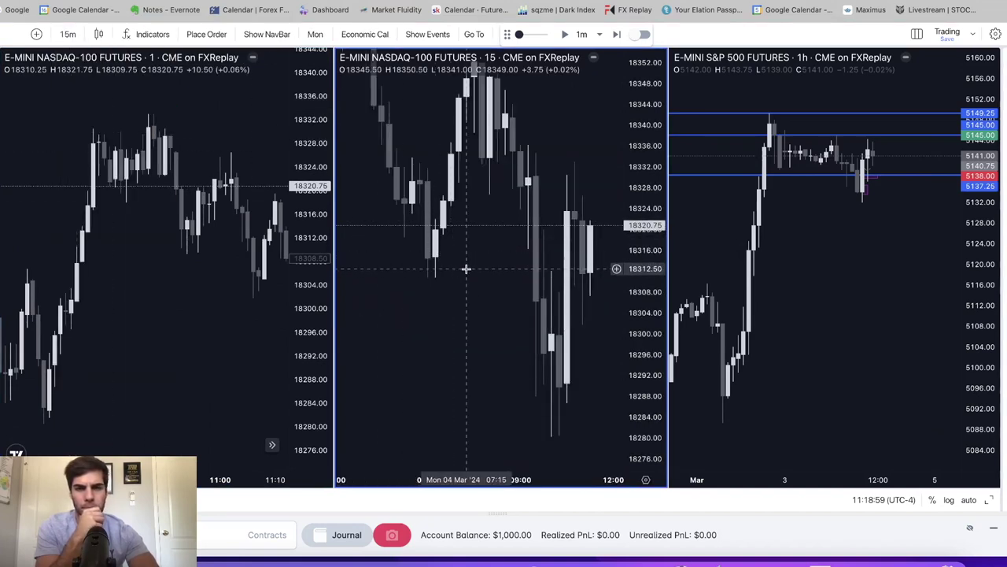
pyautogui.click(66, 34)
pyautogui.click(76, 115)
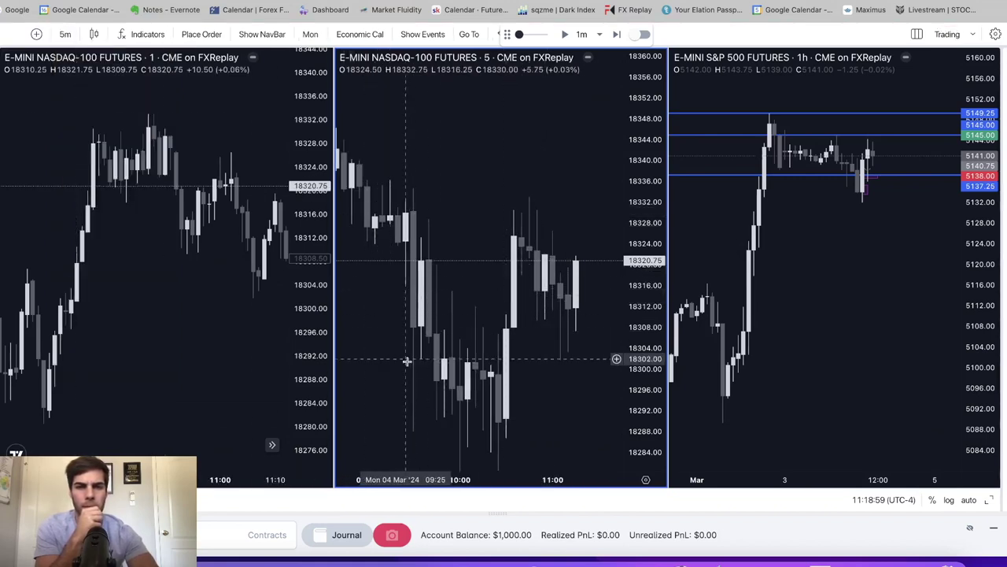
# Switch the 5-minute and 1-minute charts from Nasdaq-100 to E-mini S&P 500 futures.
pyautogui.click(173, 284)
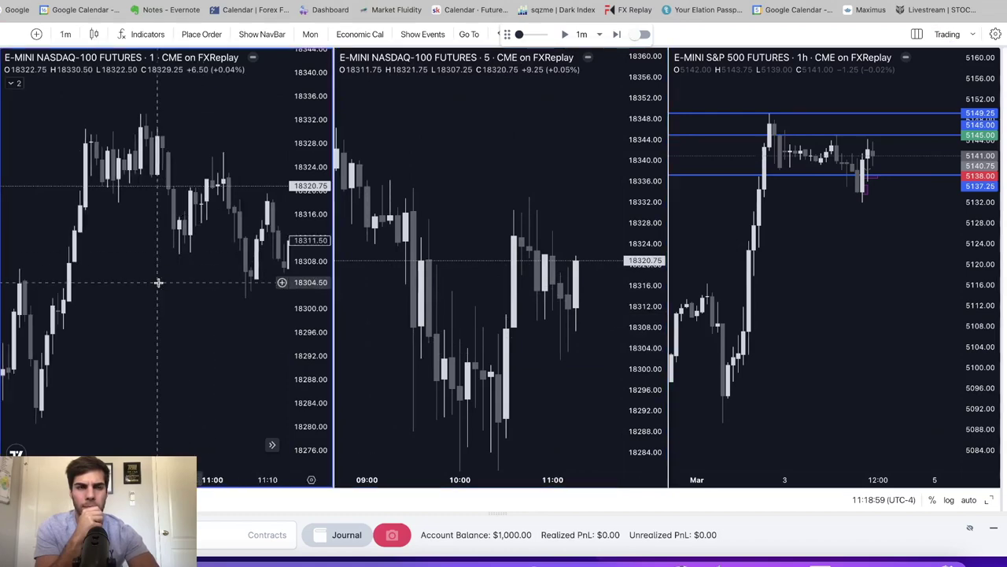
pyautogui.click(551, 117)
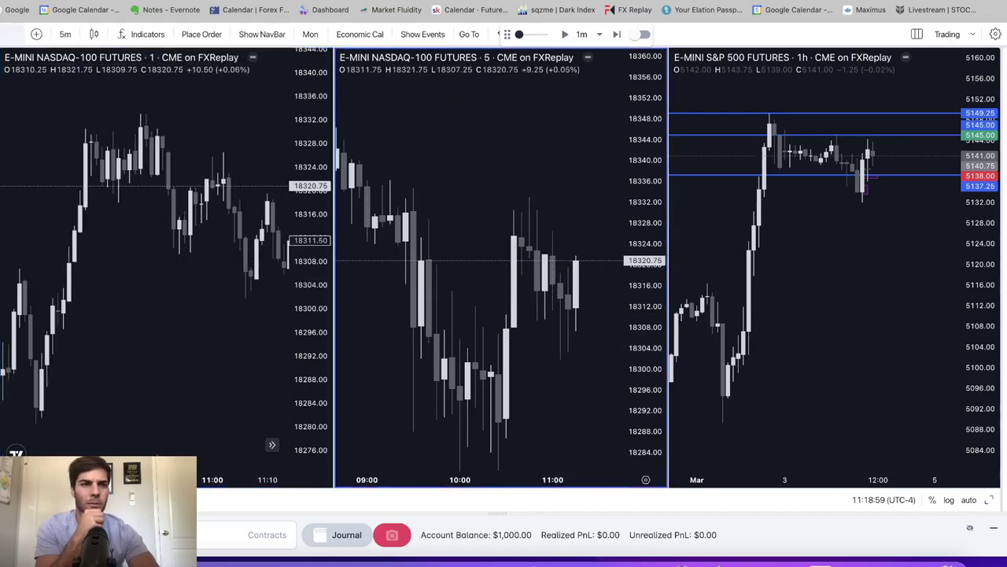
pyautogui.click(98, 57)
pyautogui.click(370, 203)
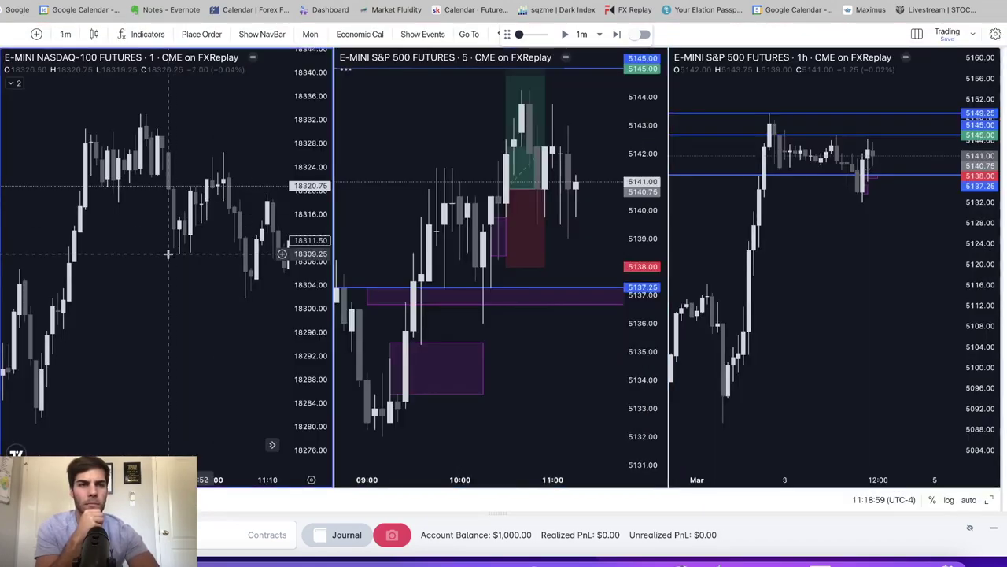
pyautogui.click(9, 37)
pyautogui.click(270, 189)
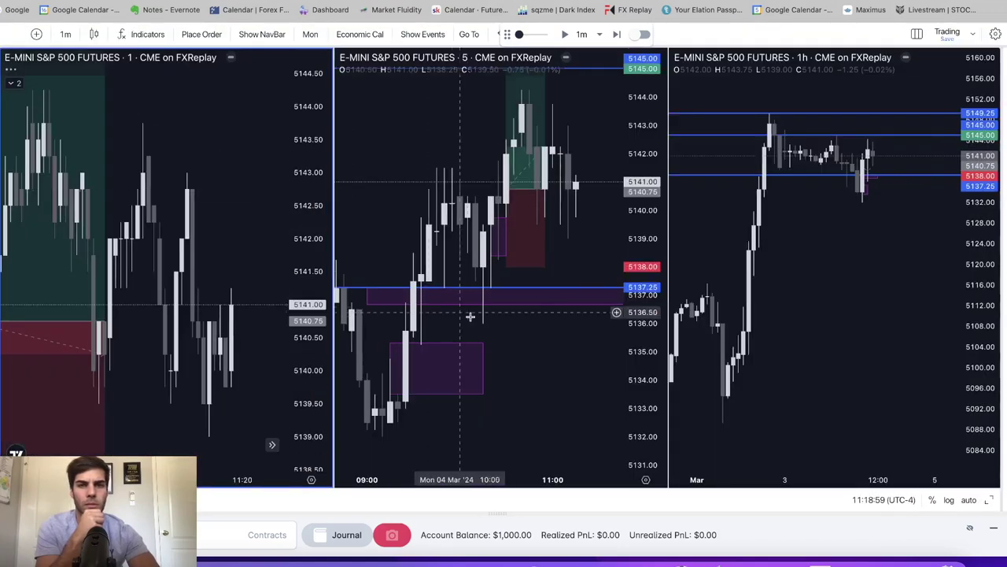
# Advance the replay in one-minute steps to 11:38:59, following the S&P 500 price toward the 5137.25 level.
pyautogui.click(214, 236)
pyautogui.moveTo(296, 197); pyautogui.dragTo(296, 236)
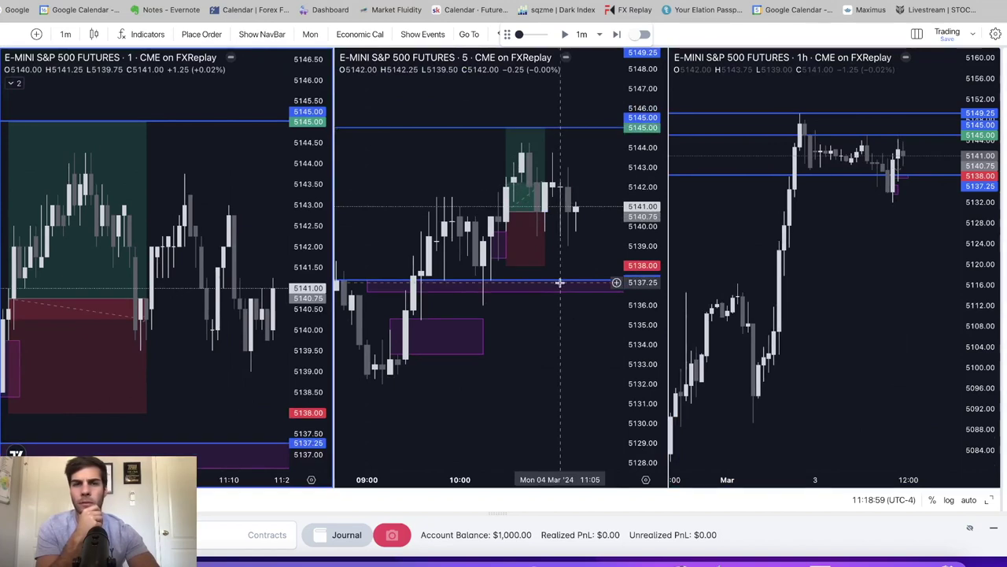
pyautogui.moveTo(216, 185); pyautogui.dragTo(204, 163)
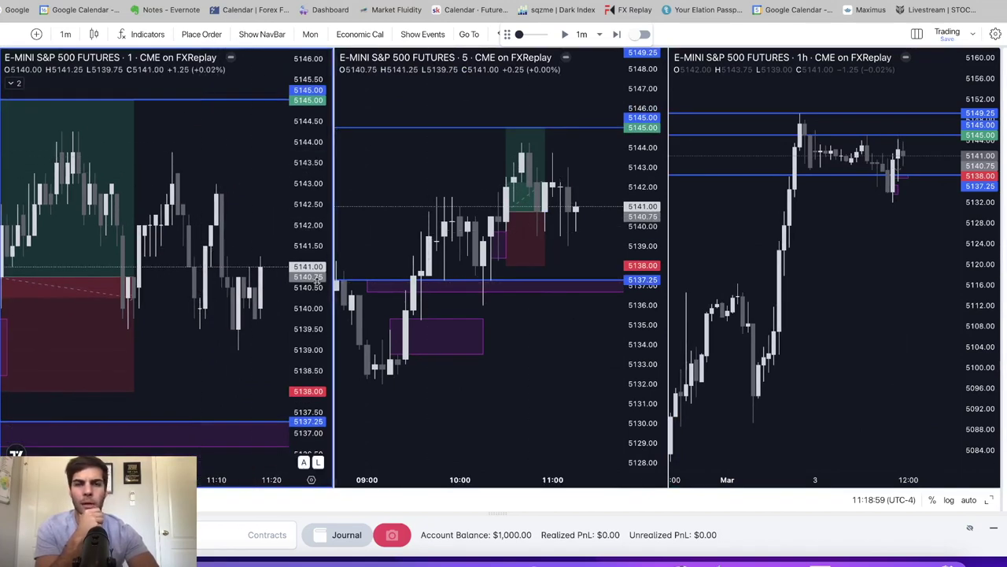
pyautogui.scroll(-2, 228, 275)
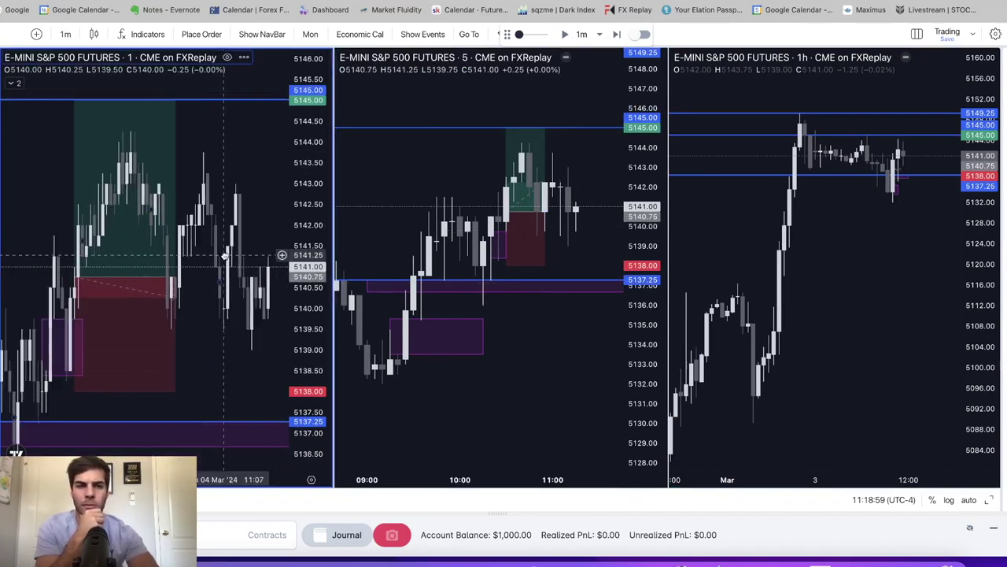
pyautogui.click(618, 35)
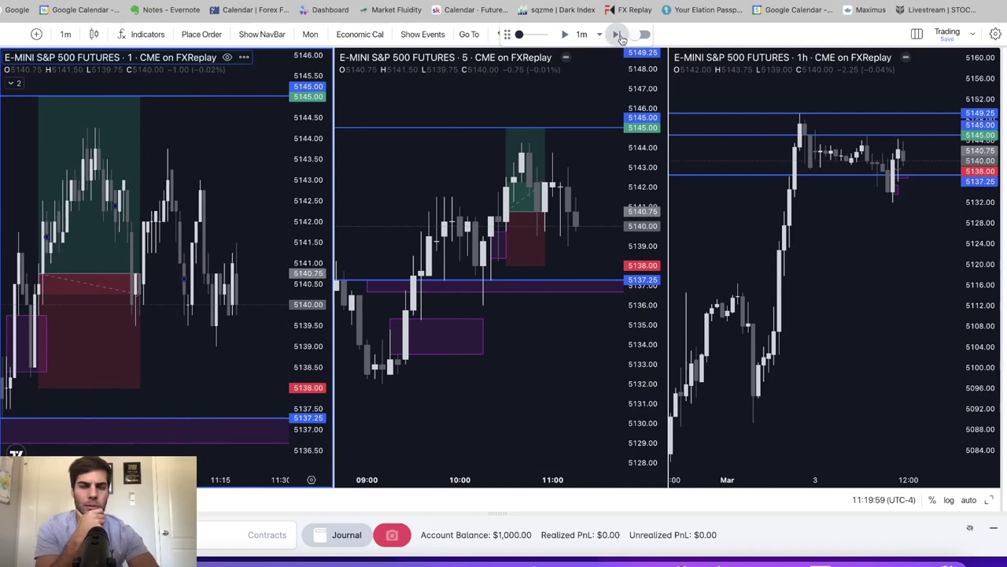
pyautogui.click(619, 35)
pyautogui.click(619, 35)
pyautogui.click(619, 36)
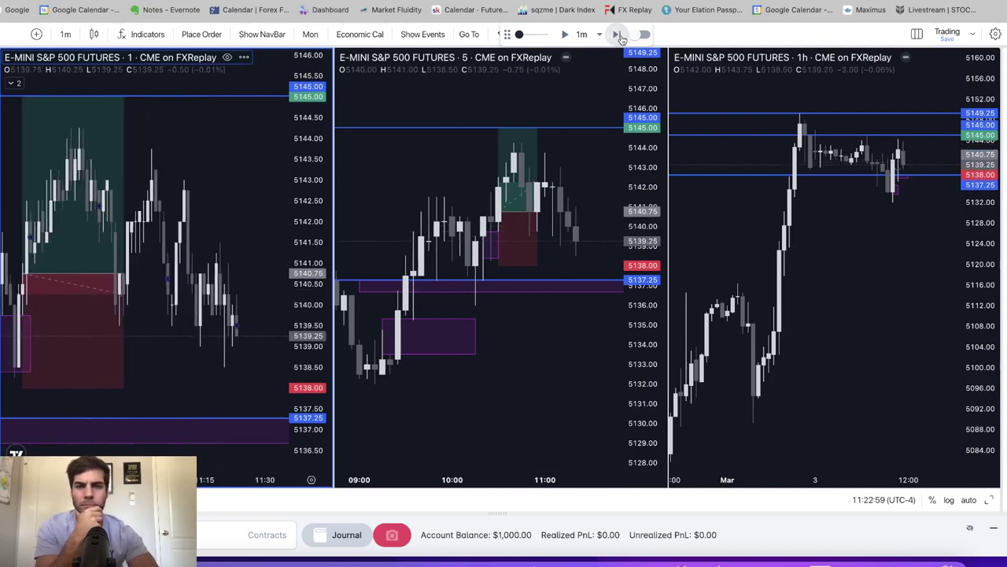
pyautogui.click(620, 35)
pyautogui.click(619, 35)
pyautogui.click(619, 36)
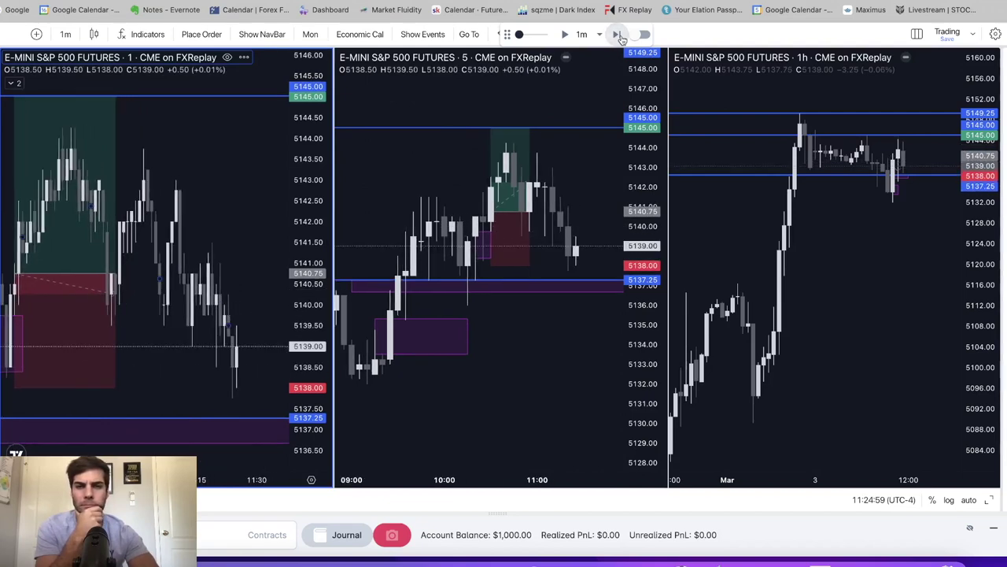
pyautogui.click(619, 35)
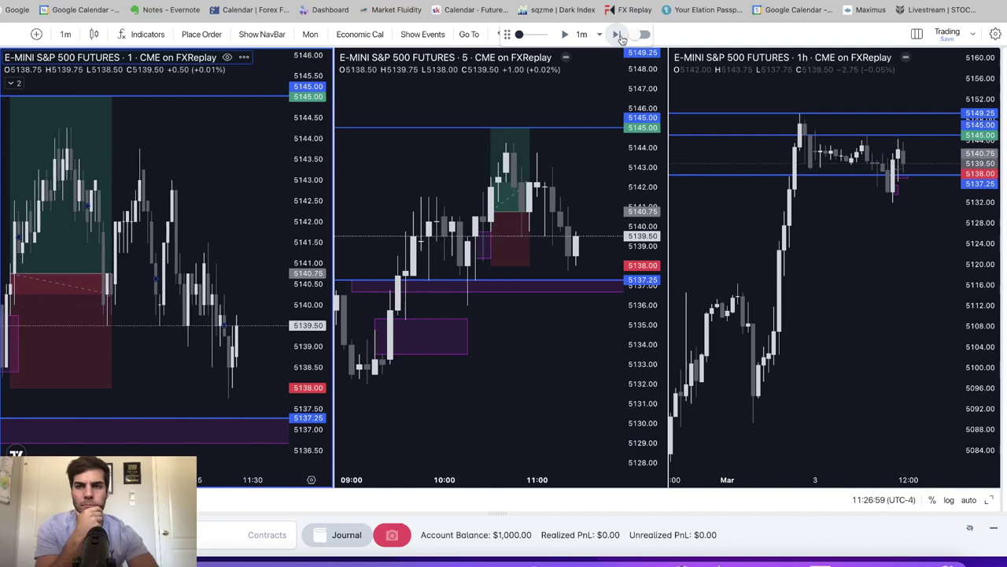
pyautogui.click(619, 35)
pyautogui.click(619, 35)
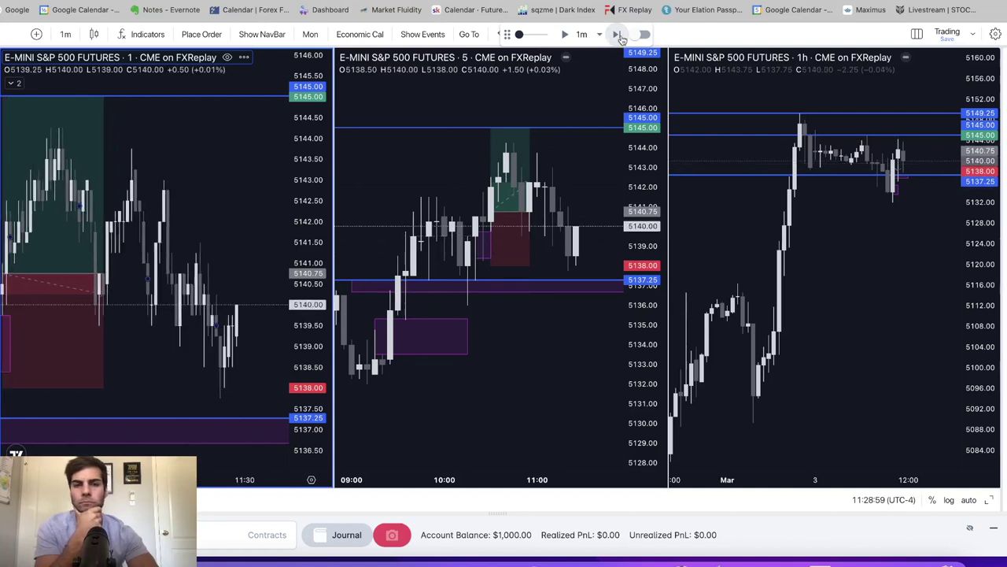
pyautogui.click(619, 36)
pyautogui.click(619, 35)
pyautogui.click(620, 35)
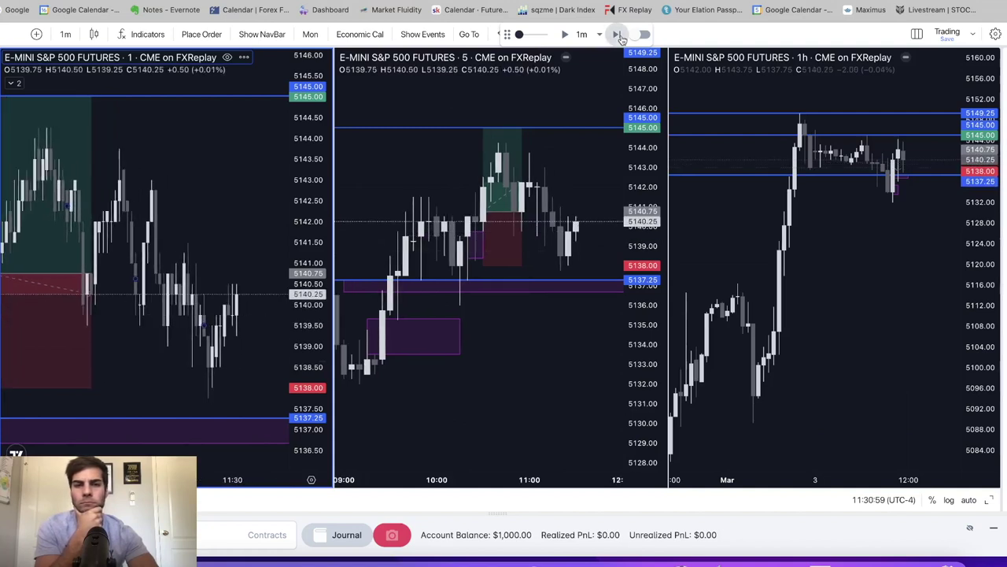
pyautogui.click(620, 36)
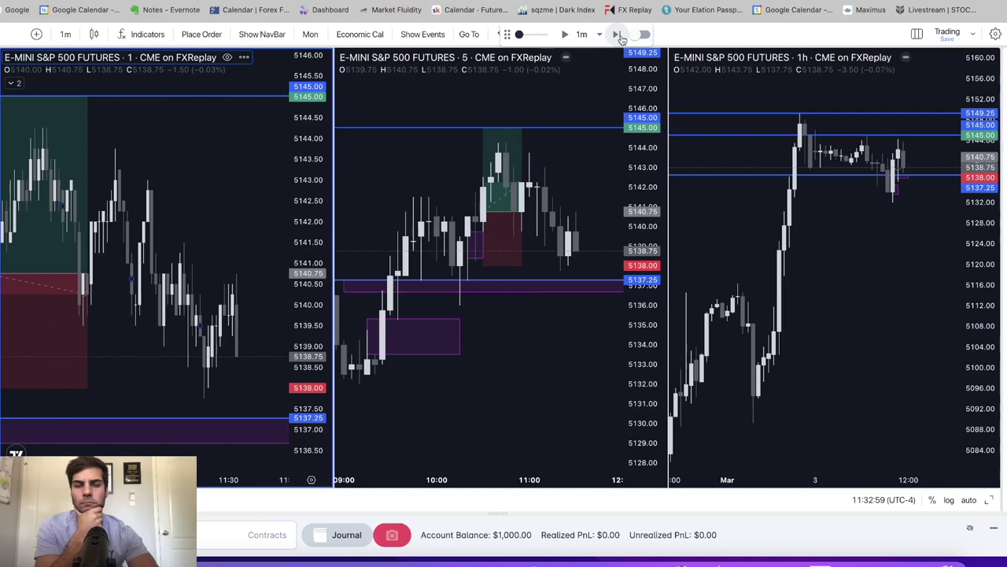
pyautogui.click(620, 35)
pyautogui.click(620, 35)
pyautogui.click(619, 36)
pyautogui.click(619, 36)
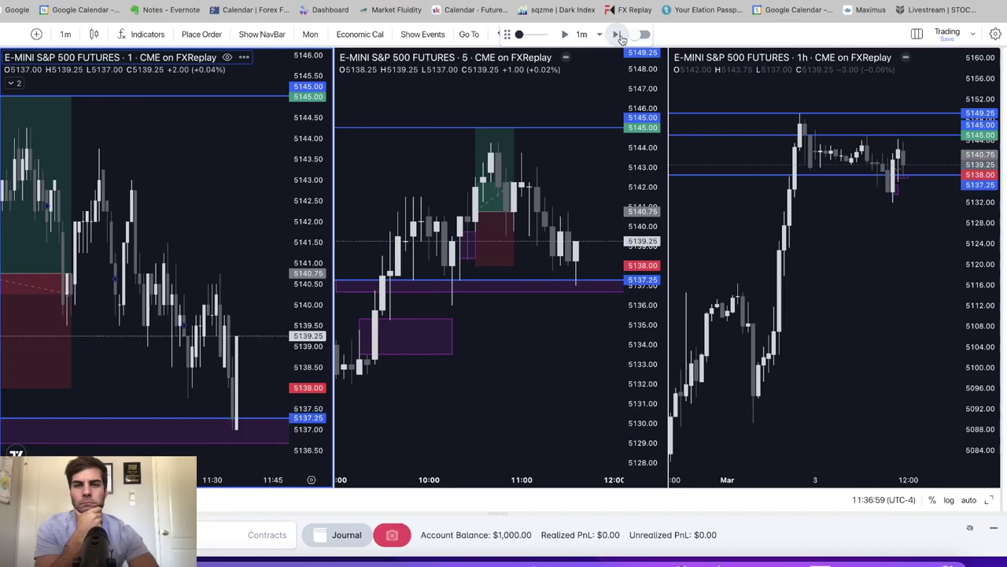
pyautogui.click(620, 35)
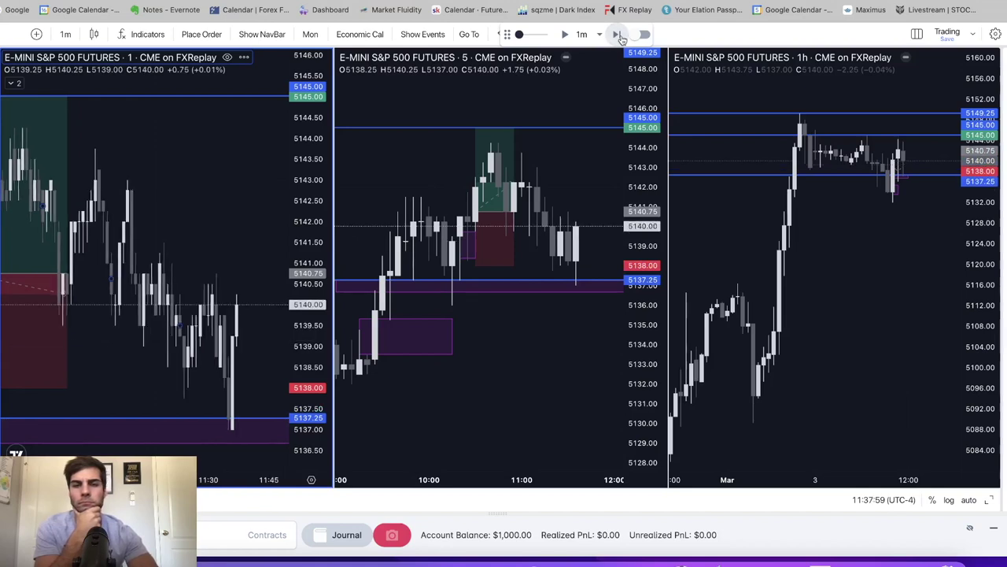
pyautogui.click(620, 35)
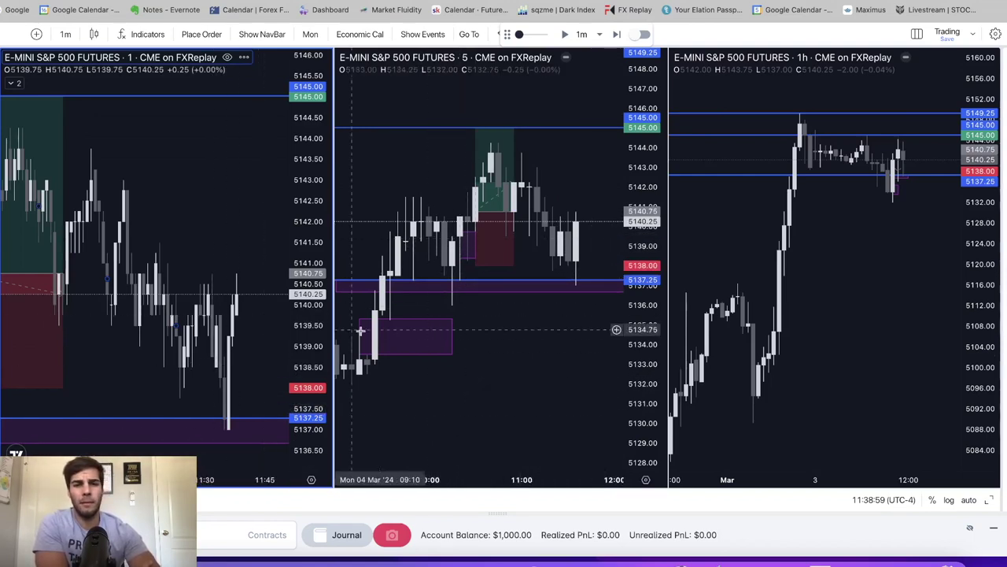
# Examine the 5-minute S&P 500 chart on the 15-minute timeframe, and bring it back to 5 minutes.
pyautogui.click(491, 342)
pyautogui.click(69, 34)
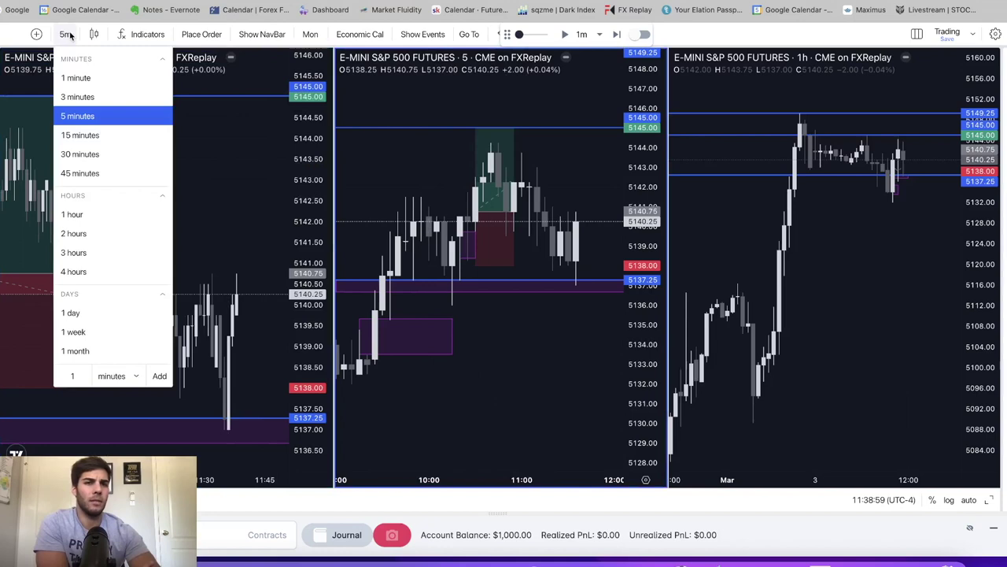
pyautogui.click(585, 333)
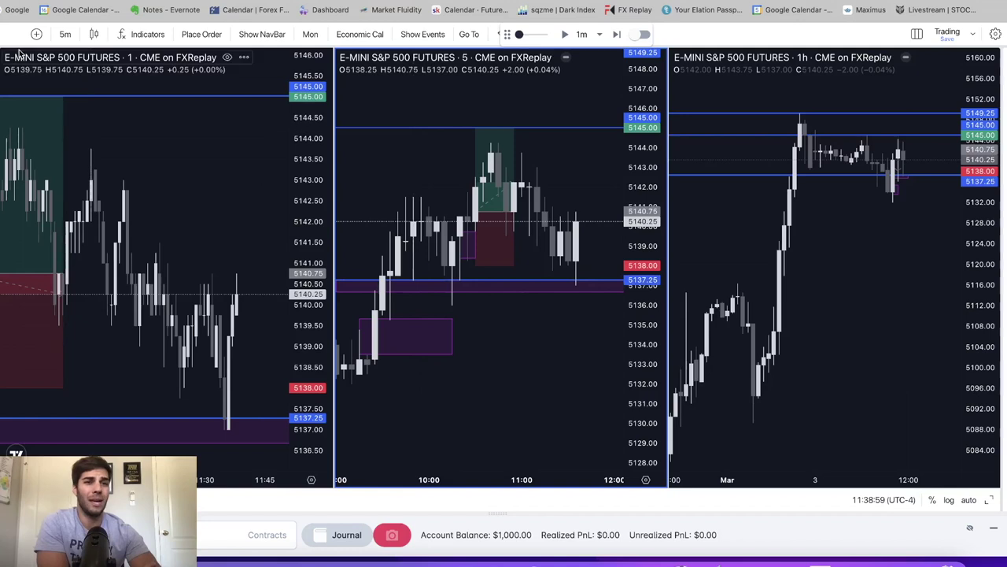
pyautogui.click(66, 34)
pyautogui.click(97, 139)
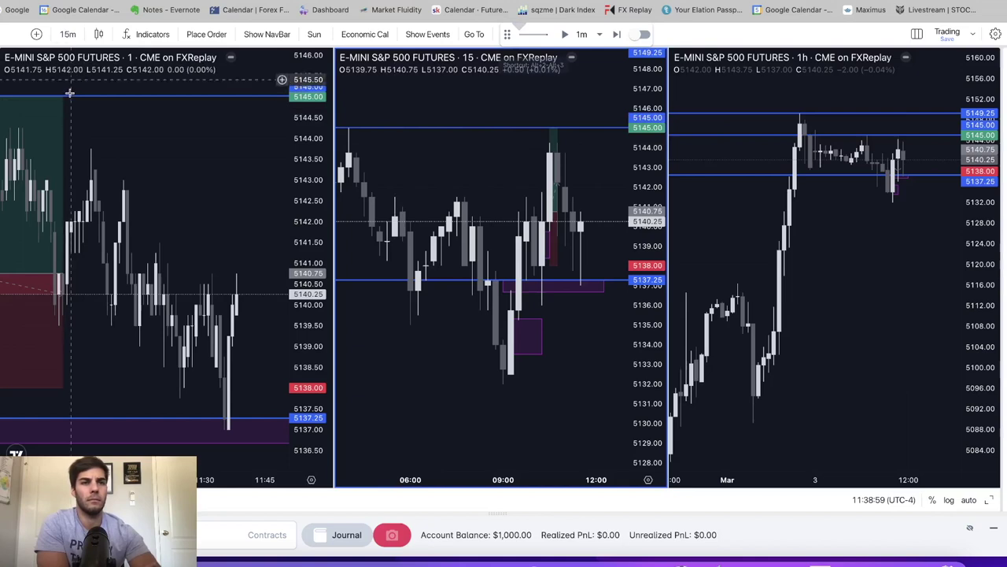
pyautogui.click(71, 35)
pyautogui.click(90, 113)
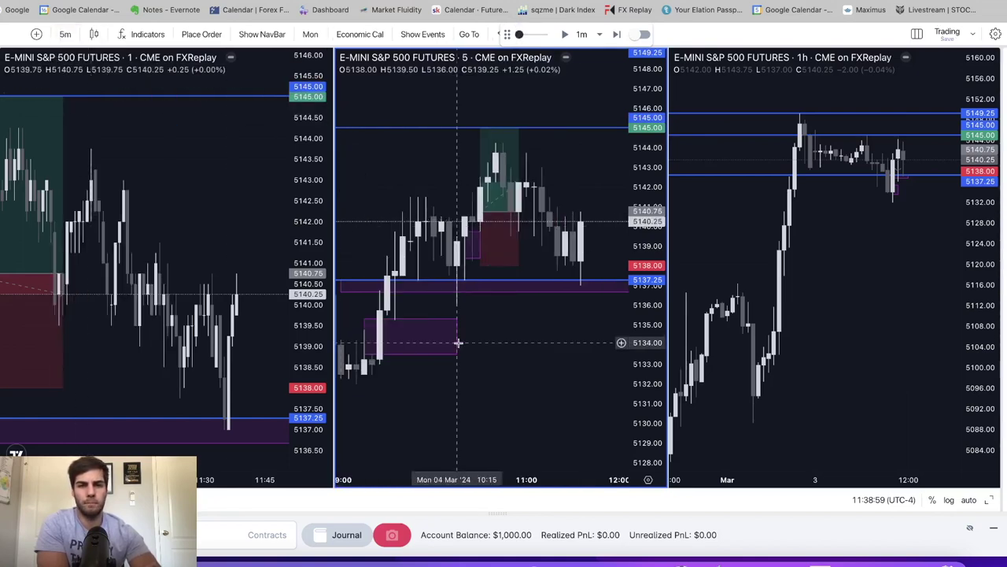
# Advance the replay to 11:39:59 and place a long position on the 1-minute chart: entry 5140.75, stop 5137.00, target 5145.00.
pyautogui.click(614, 34)
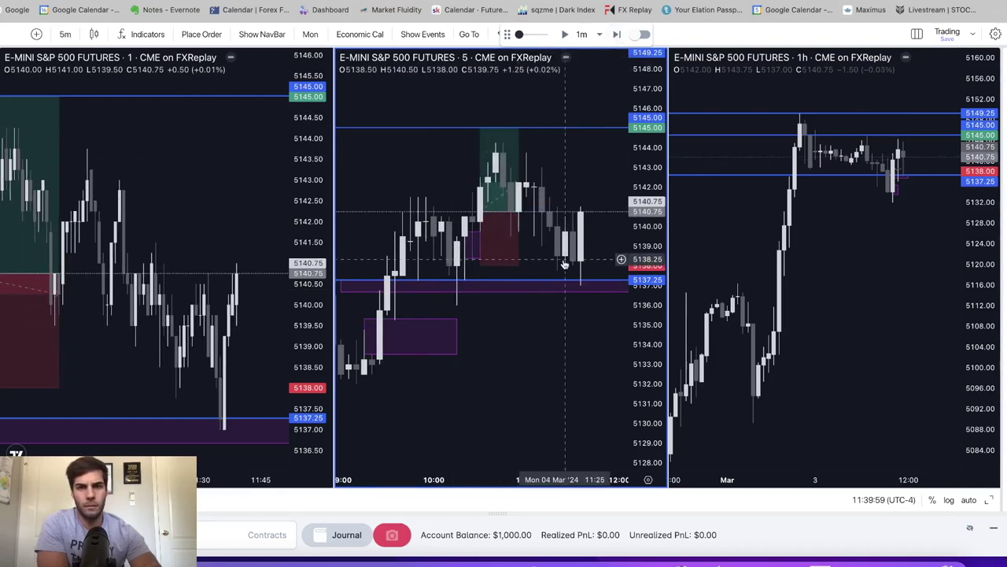
pyautogui.click(234, 338)
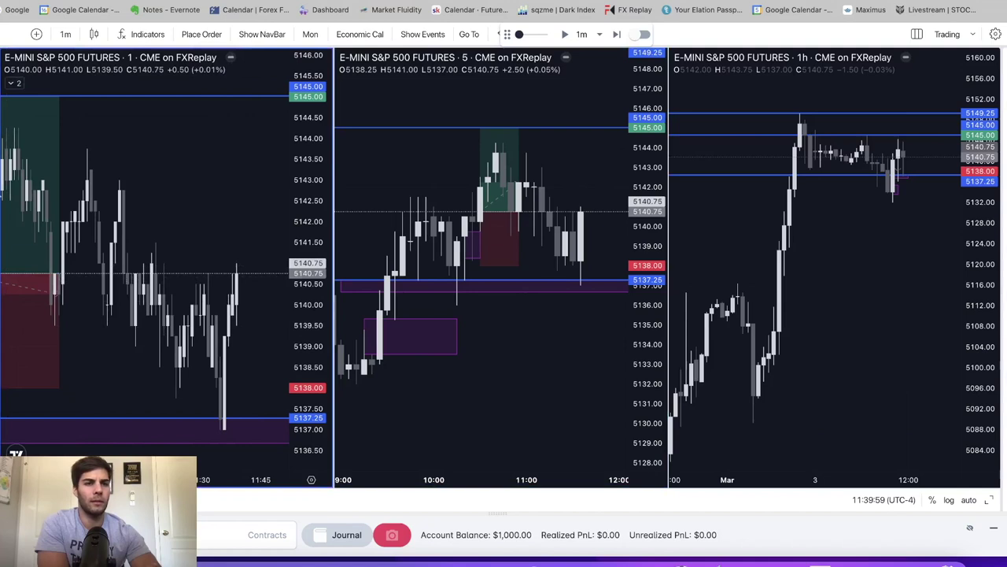
pyautogui.click(247, 272)
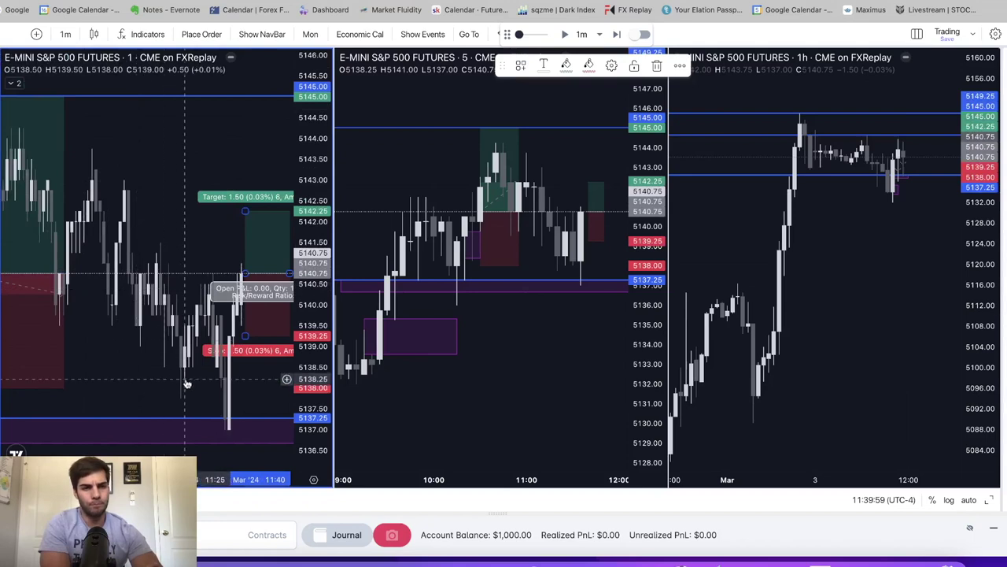
pyautogui.moveTo(245, 336); pyautogui.dragTo(245, 430)
pyautogui.moveTo(244, 206); pyautogui.dragTo(245, 96)
pyautogui.moveTo(192, 179); pyautogui.dragTo(161, 170)
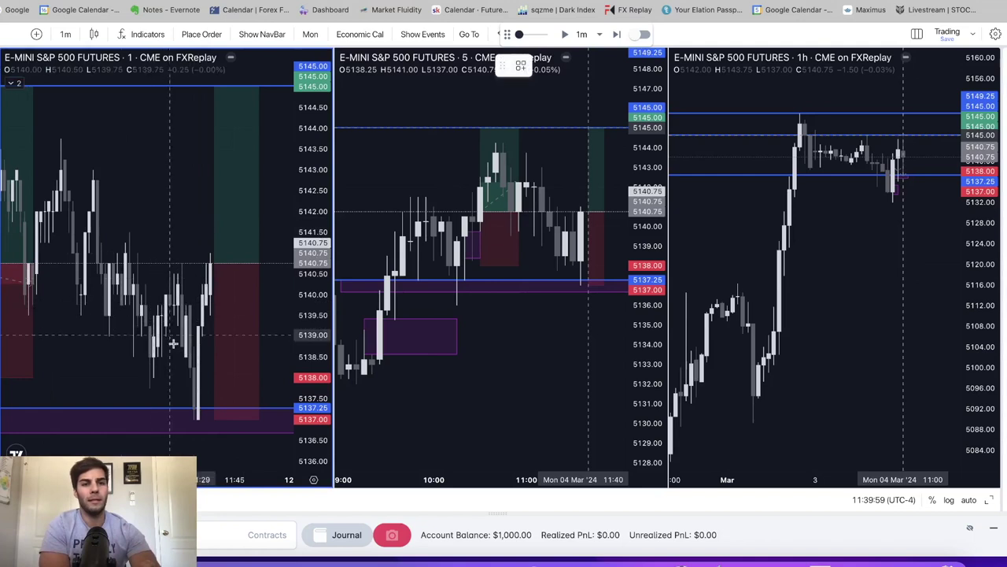
# Mark a rectangular zone from 5139.00 to 5138.75 on the 1-minute chart and lower the long position's stop to 5136.75.
pyautogui.moveTo(189, 349); pyautogui.dragTo(243, 337)
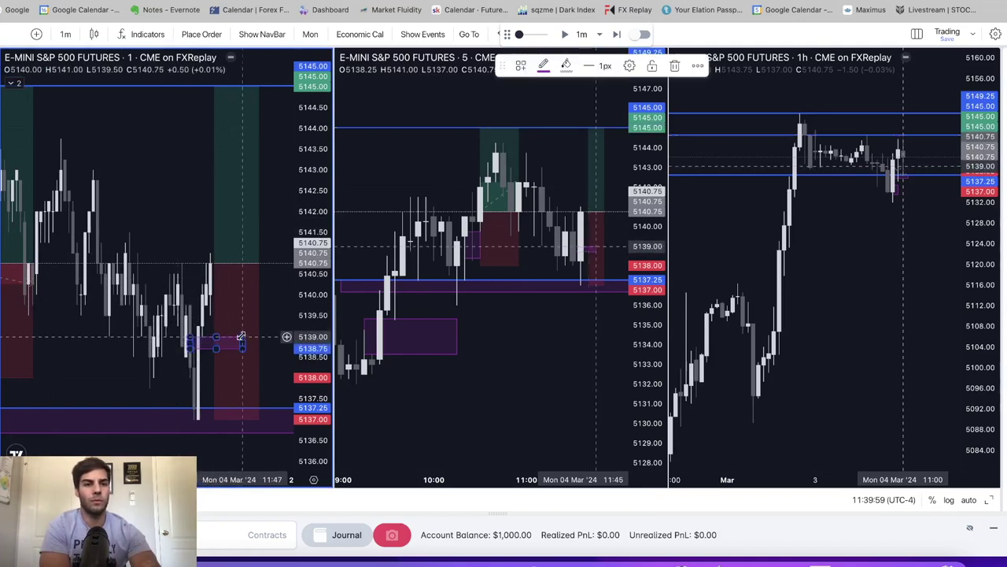
pyautogui.click(9, 63)
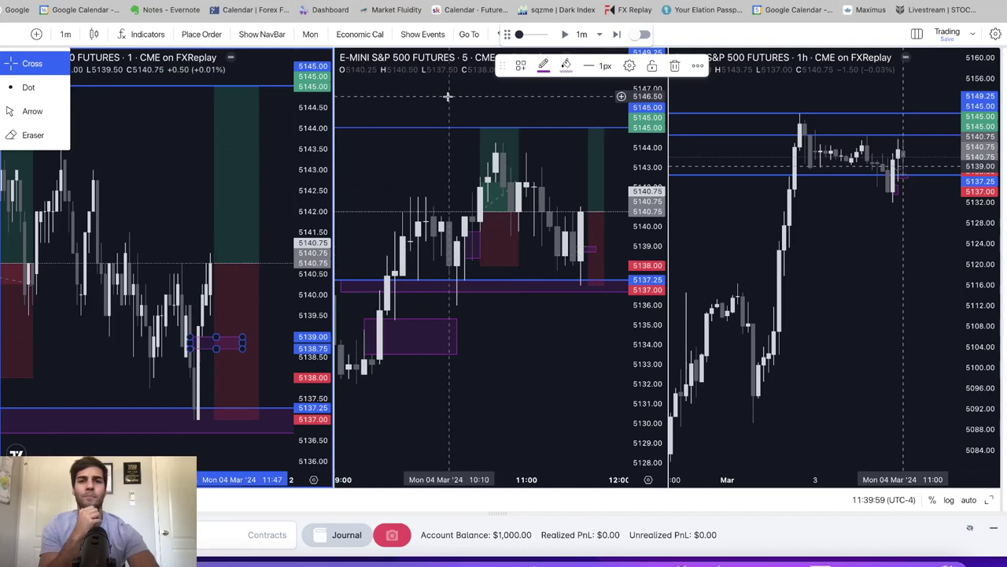
pyautogui.click(214, 420)
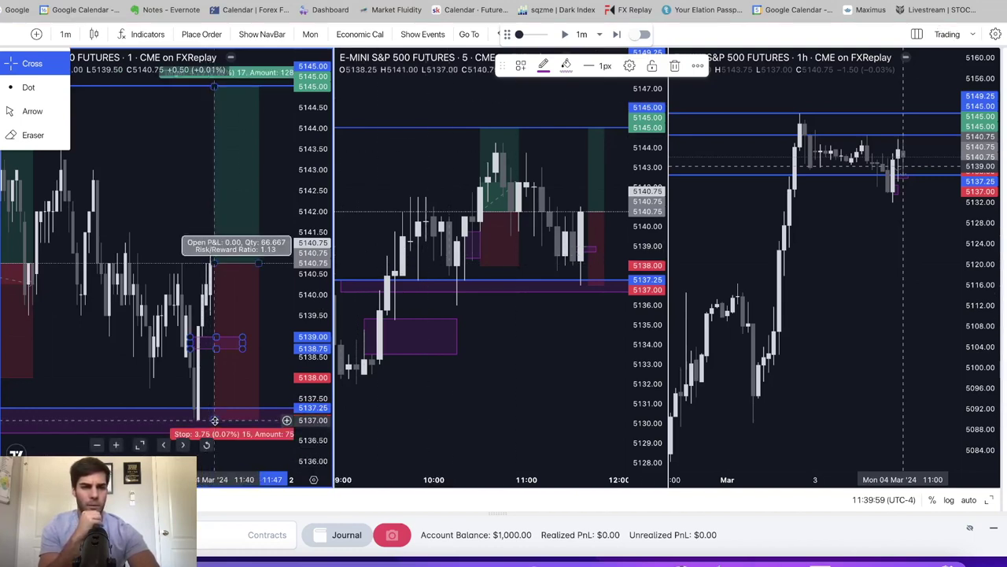
pyautogui.click(150, 192)
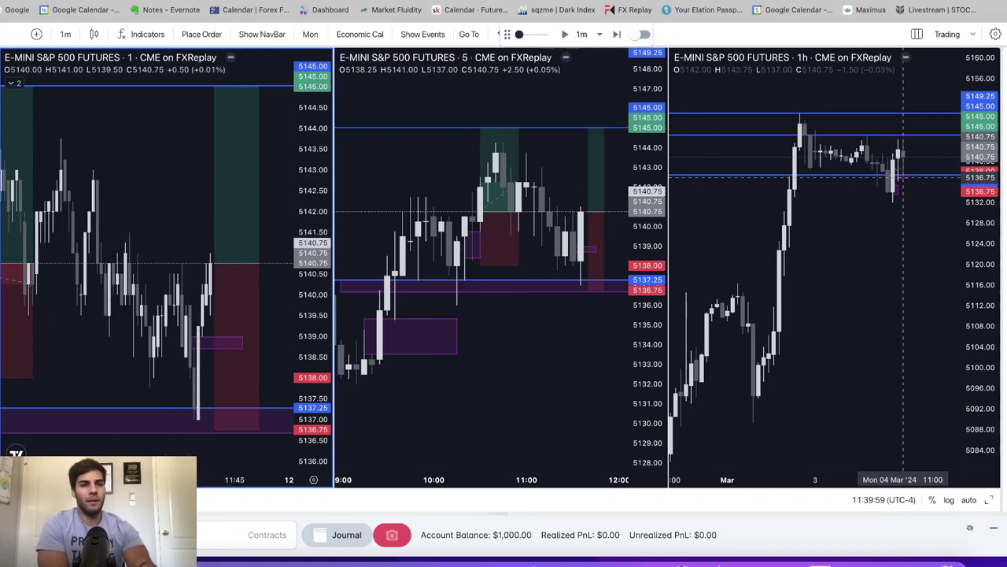
# Mark a rectangular zone from 5142.00 to 5141.50 on the 1-minute chart and advance the replay to 11:40:59.
pyautogui.moveTo(93, 211)
pyautogui.mouseDown()
pyautogui.moveTo(157, 235)
pyautogui.moveTo(243, 234)
pyautogui.mouseUp()
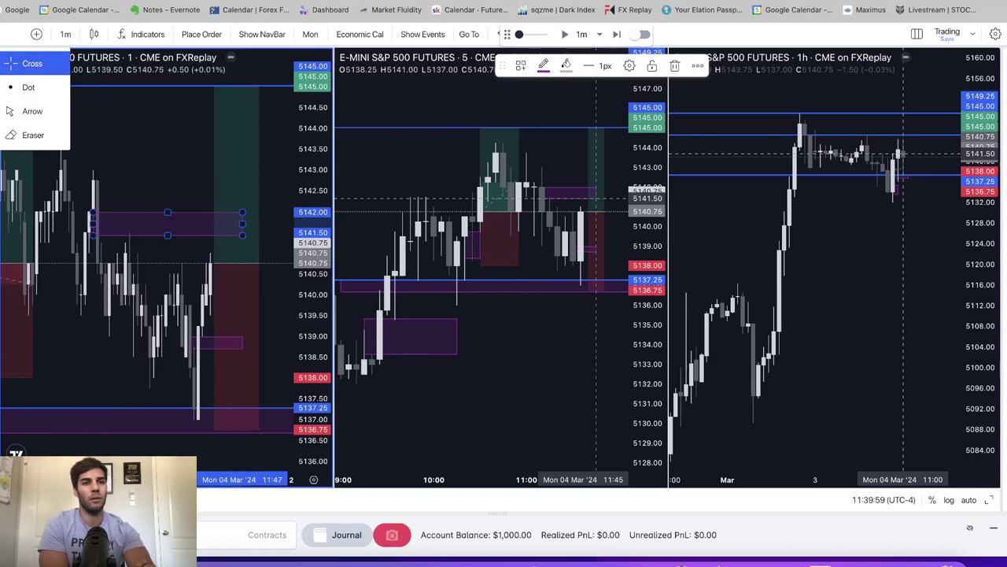
pyautogui.click(554, 292)
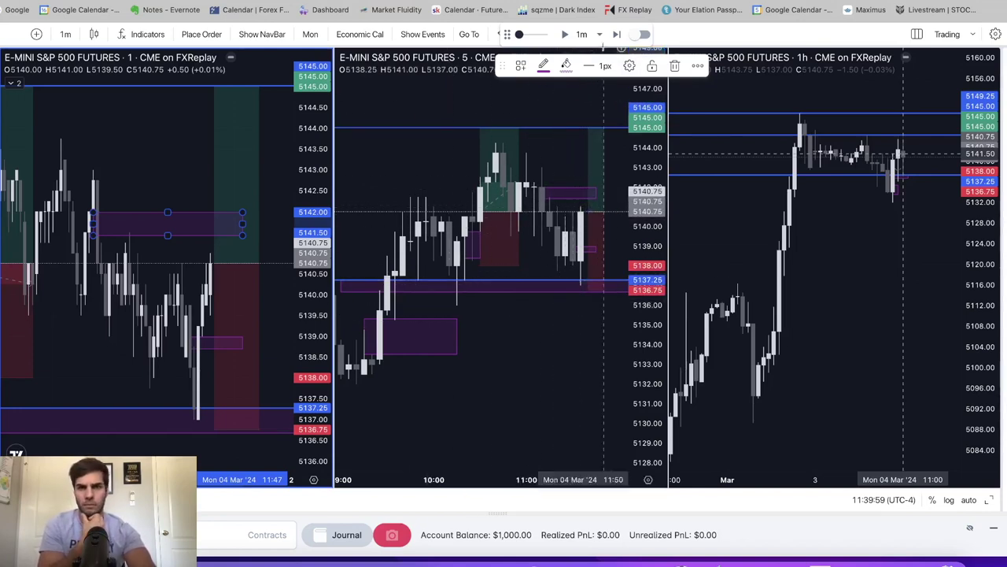
pyautogui.click(617, 35)
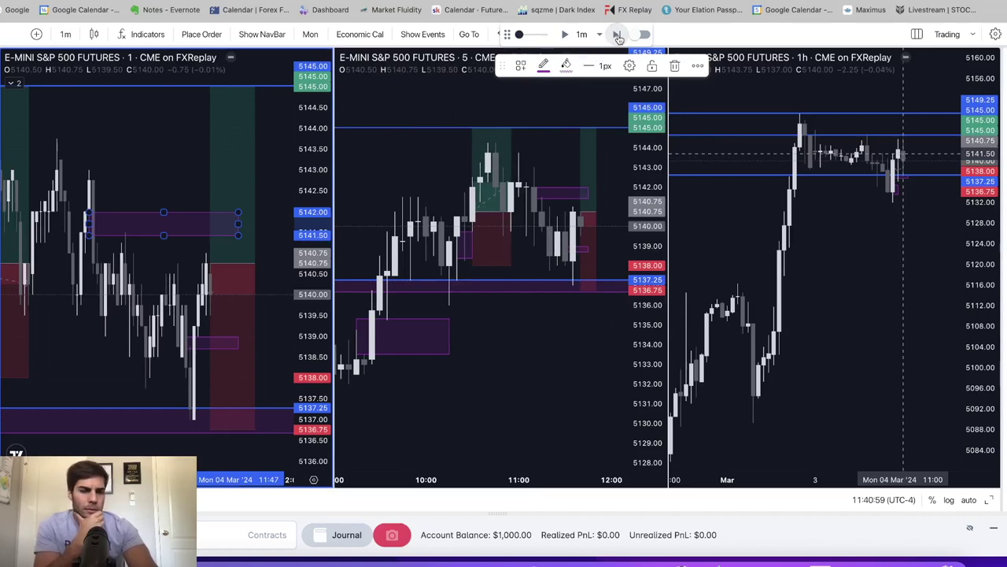
# Advance the replay in one-minute steps to 11:58:59.
pyautogui.click(617, 35)
pyautogui.click(617, 35)
pyautogui.click(617, 35)
pyautogui.click(618, 34)
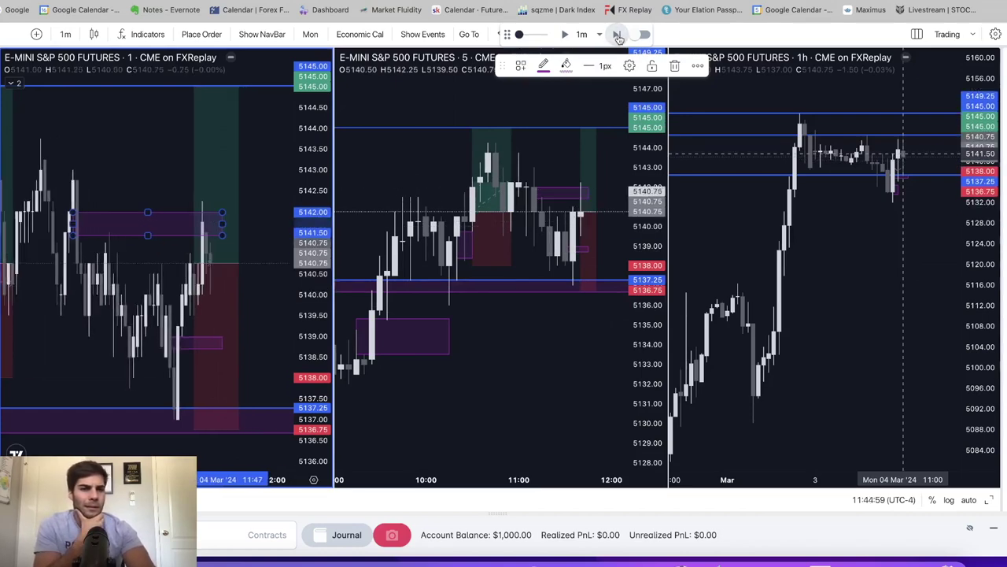
pyautogui.click(618, 35)
pyautogui.click(618, 35)
pyautogui.click(618, 36)
pyautogui.click(617, 35)
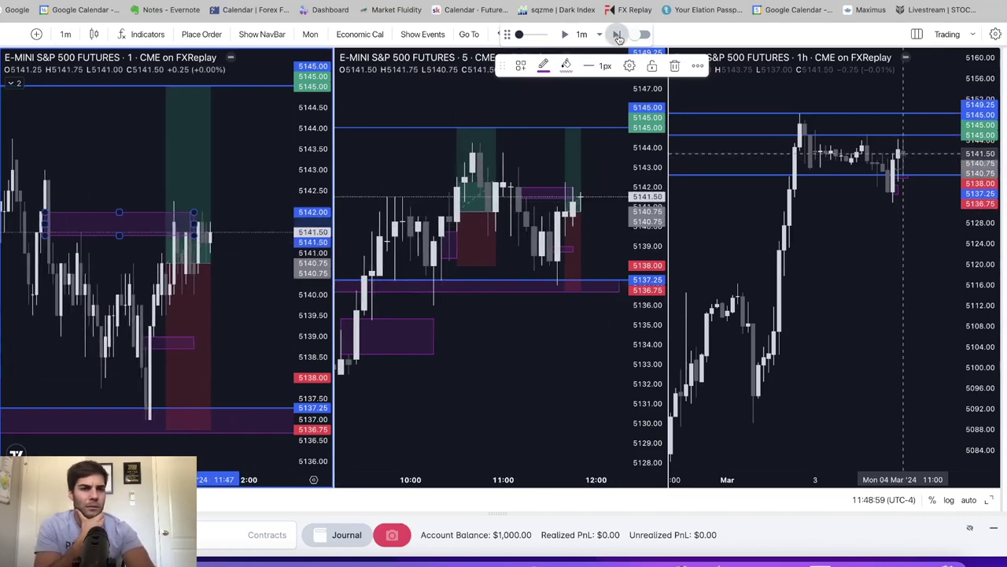
pyautogui.click(617, 36)
pyautogui.click(617, 35)
pyautogui.click(618, 35)
pyautogui.click(618, 35)
pyautogui.click(618, 35)
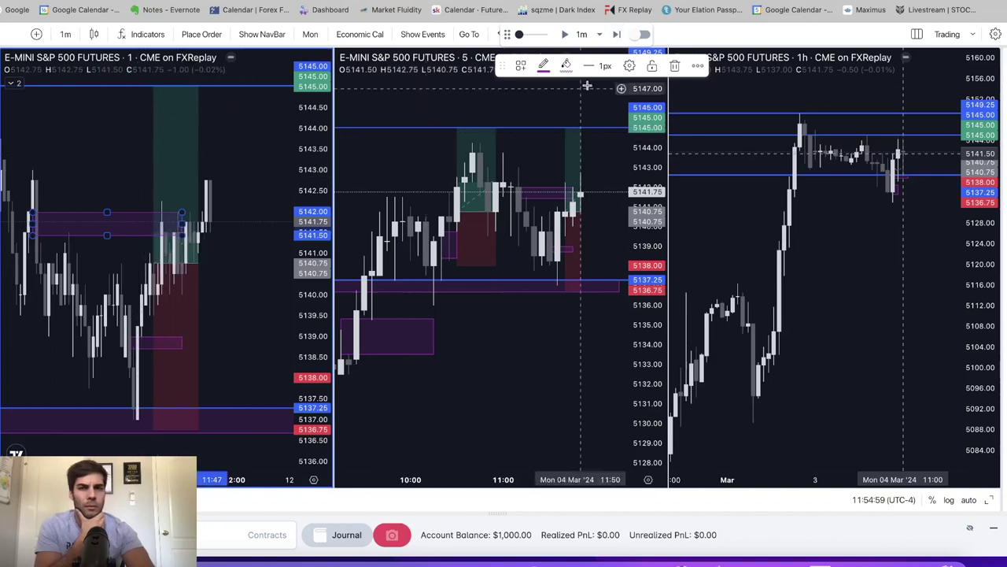
pyautogui.click(614, 35)
pyautogui.click(615, 35)
pyautogui.click(615, 35)
pyautogui.click(615, 35)
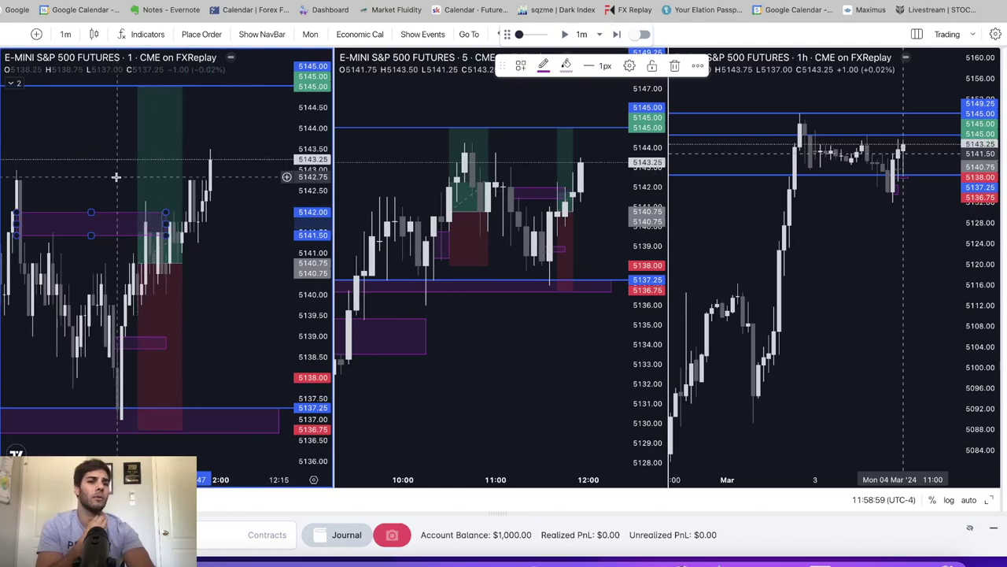
# Extend the newer long position to 12:00 on the 1-minute chart and advance the replay to 12:01:59.
pyautogui.click(161, 252)
pyautogui.moveTo(189, 264); pyautogui.dragTo(234, 264)
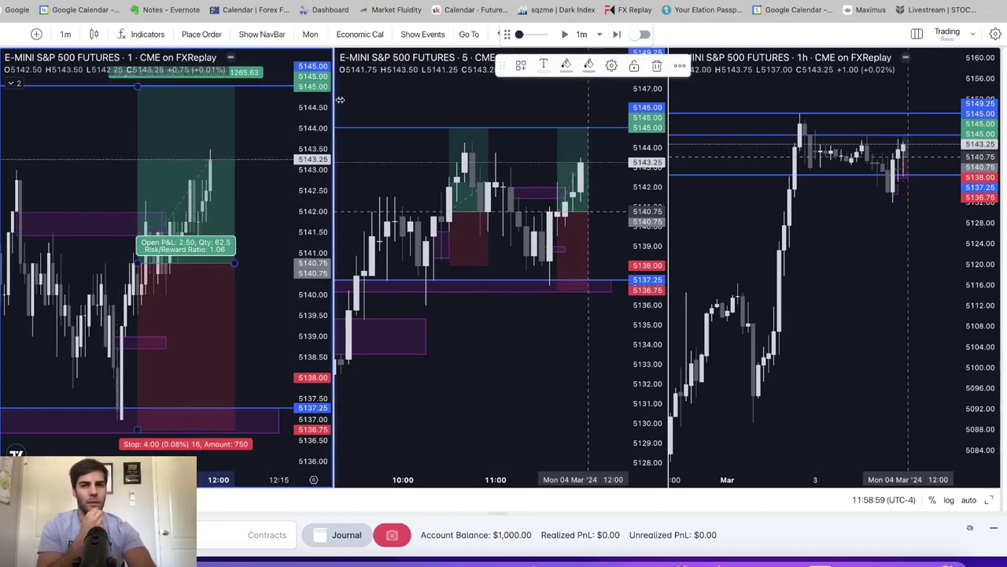
pyautogui.click(616, 37)
pyautogui.click(615, 37)
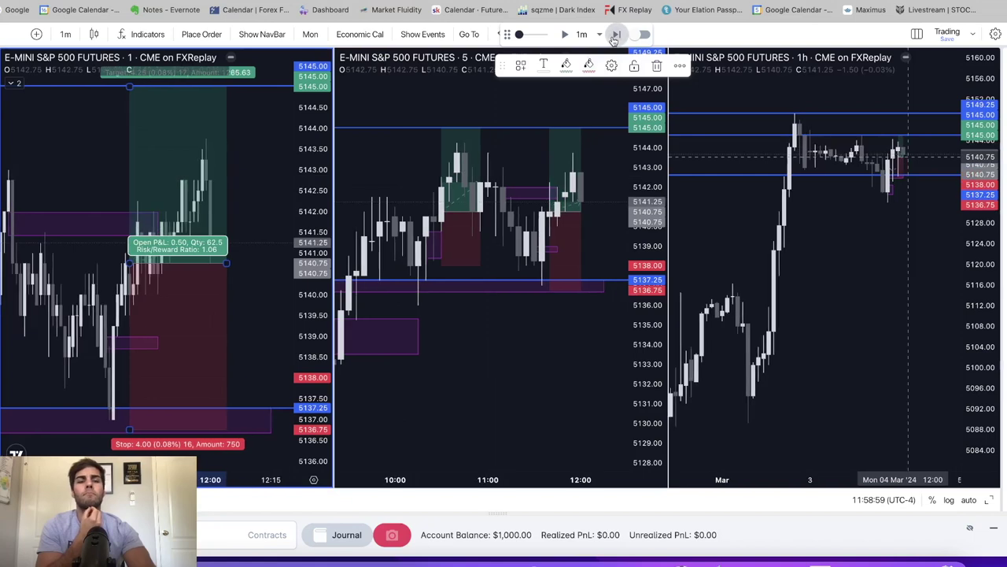
pyautogui.click(616, 37)
pyautogui.click(259, 258)
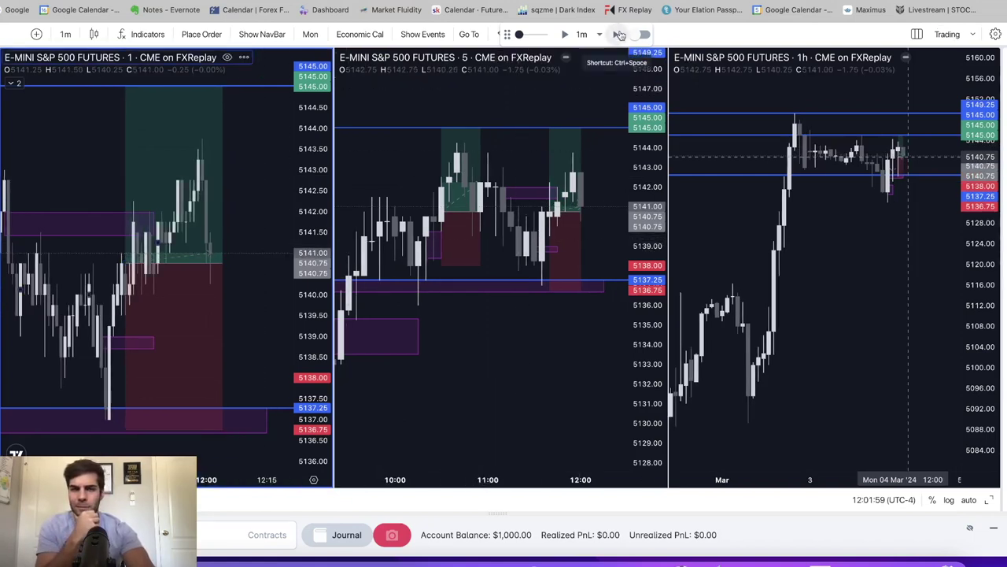
# Advance the replay in one-minute steps to 12:23:59.
pyautogui.click(619, 36)
pyautogui.click(620, 35)
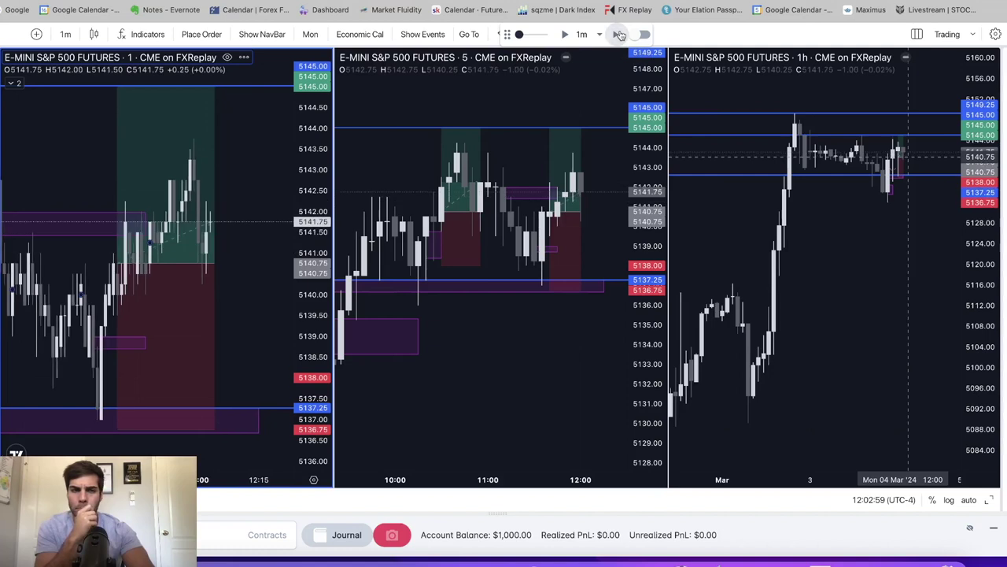
pyautogui.click(619, 36)
pyautogui.click(619, 36)
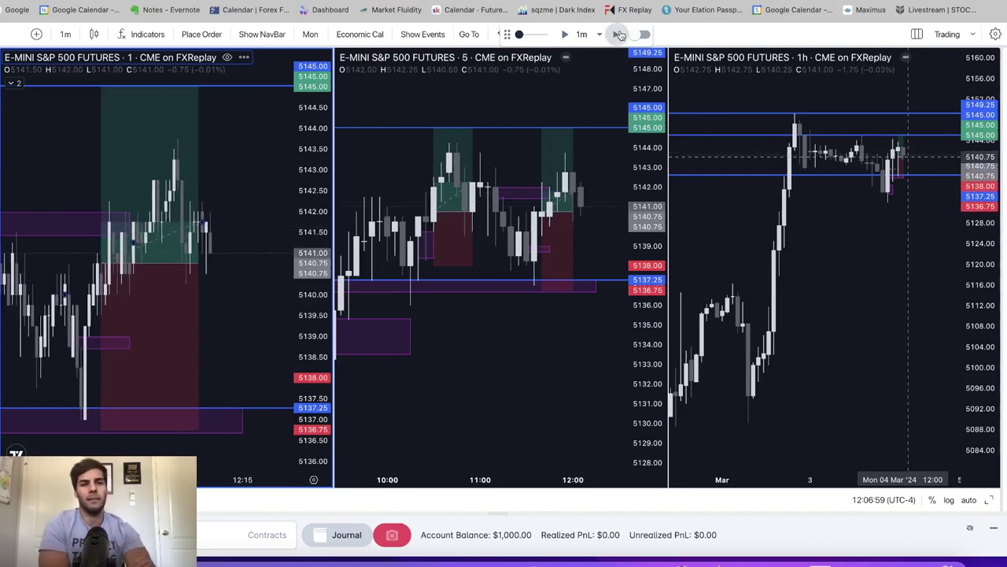
pyautogui.click(619, 35)
pyautogui.click(619, 36)
pyautogui.click(620, 36)
pyautogui.click(619, 36)
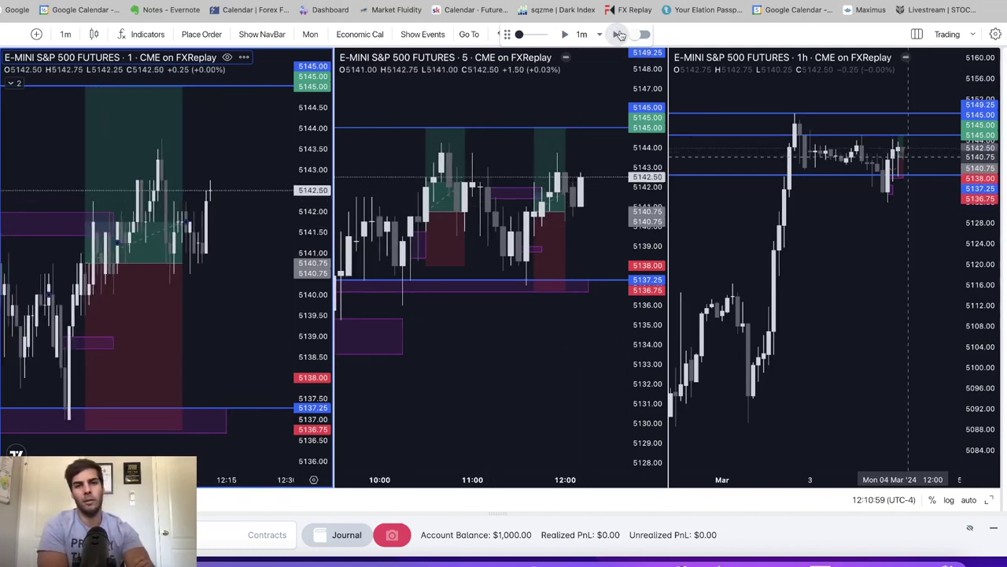
pyautogui.click(620, 35)
pyautogui.click(619, 36)
pyautogui.click(619, 36)
pyautogui.click(619, 35)
pyautogui.click(620, 36)
pyautogui.click(619, 35)
pyautogui.click(620, 35)
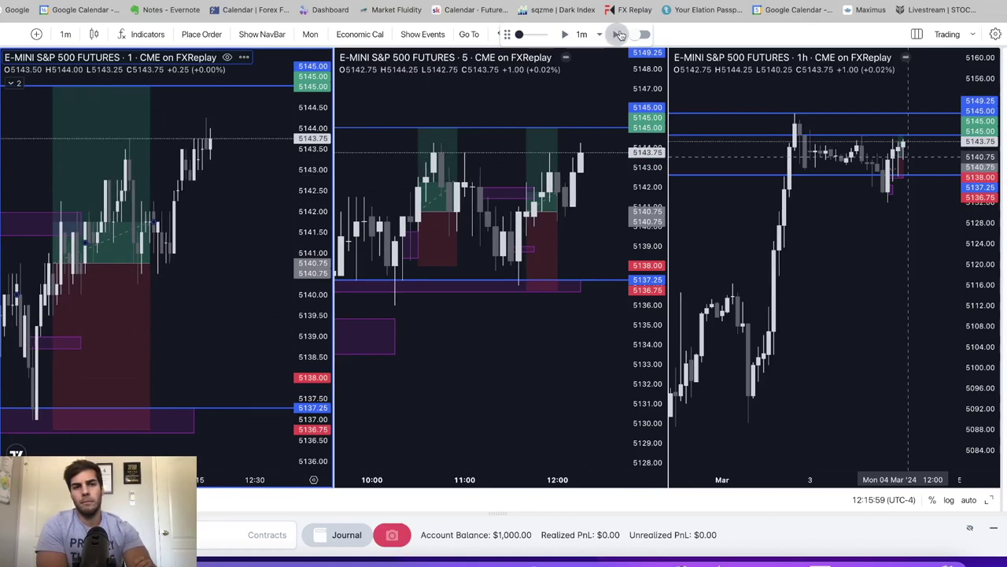
pyautogui.click(620, 36)
pyautogui.click(619, 36)
pyautogui.click(619, 35)
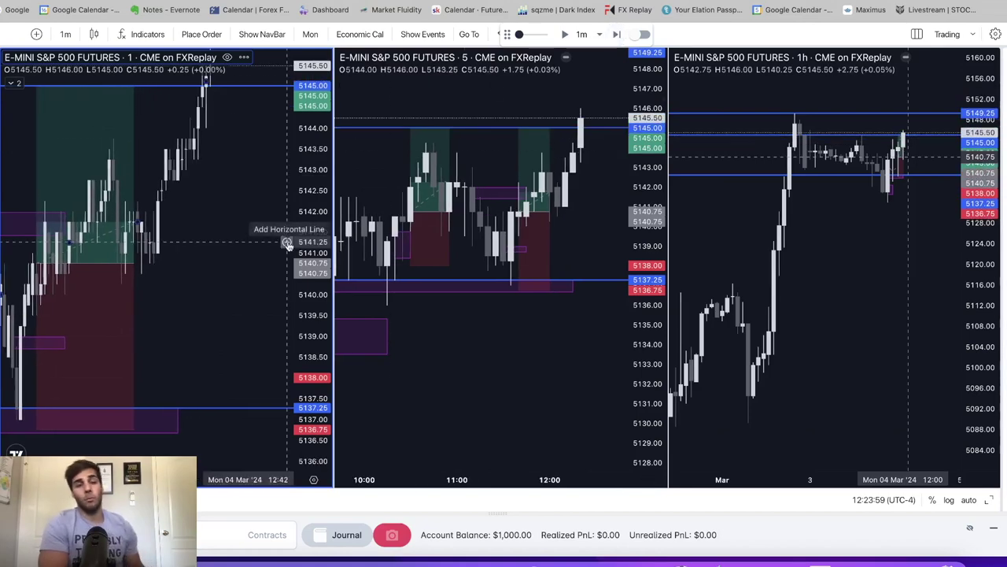
# Examine both long positions and the surrounding price action on the 1-minute chart, and compare with the 5-minute and 1-hour charts.
pyautogui.moveTo(173, 265); pyautogui.dragTo(249, 267)
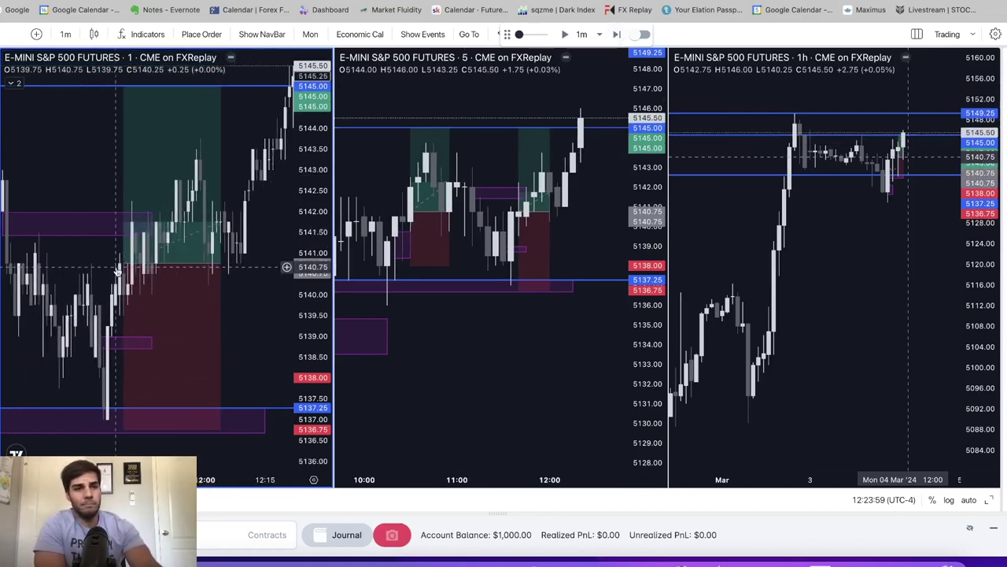
pyautogui.moveTo(313, 264); pyautogui.dragTo(315, 278)
pyautogui.scroll(3, 118, 260)
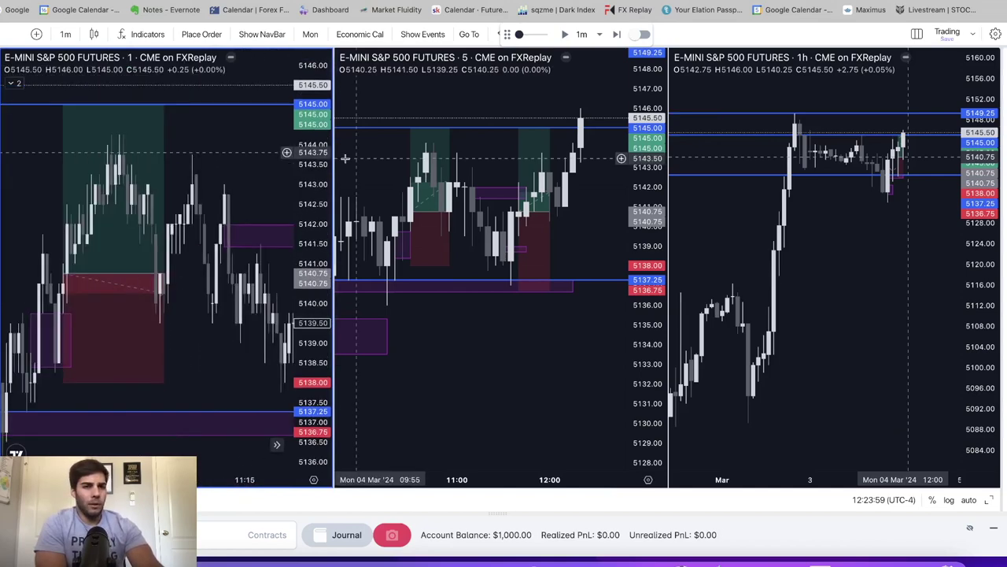
pyautogui.moveTo(100, 271); pyautogui.dragTo(28, 258)
pyautogui.moveTo(110, 260); pyautogui.dragTo(29, 259)
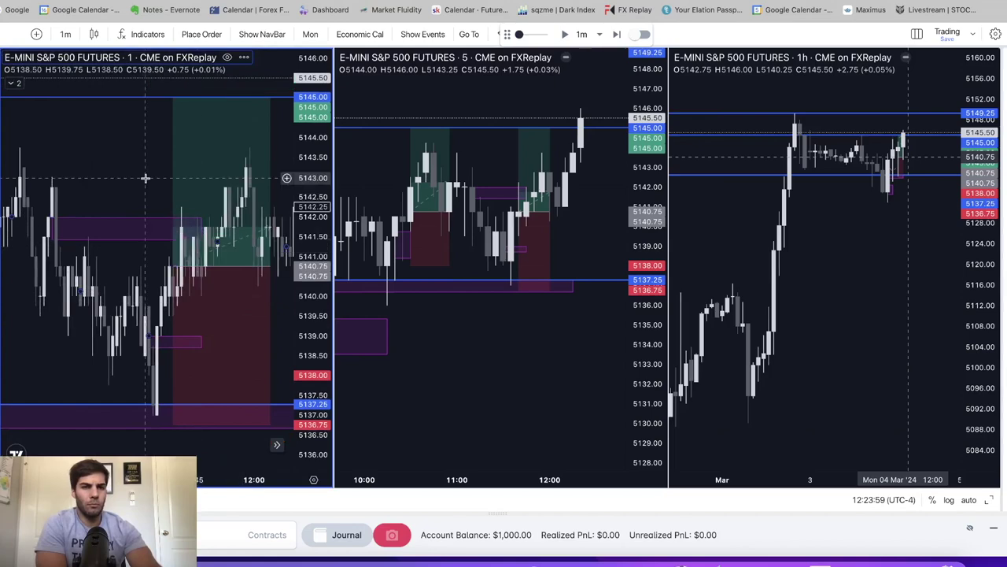
pyautogui.moveTo(156, 177); pyautogui.dragTo(7, 177)
pyautogui.moveTo(184, 222); pyautogui.dragTo(207, 224)
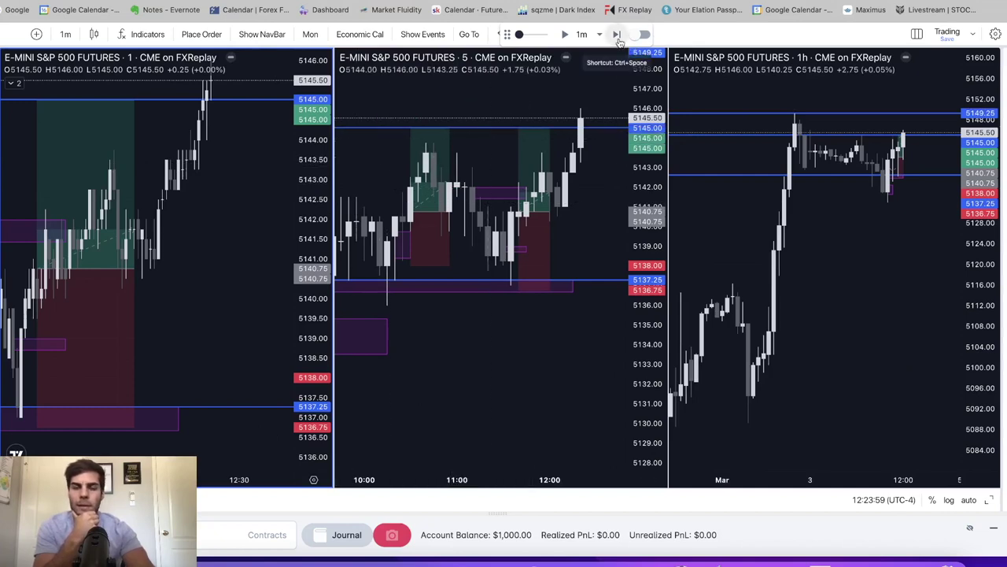
pyautogui.moveTo(504, 377)
pyautogui.mouseDown()
pyautogui.moveTo(620, 388)
pyautogui.moveTo(508, 384)
pyautogui.mouseUp()
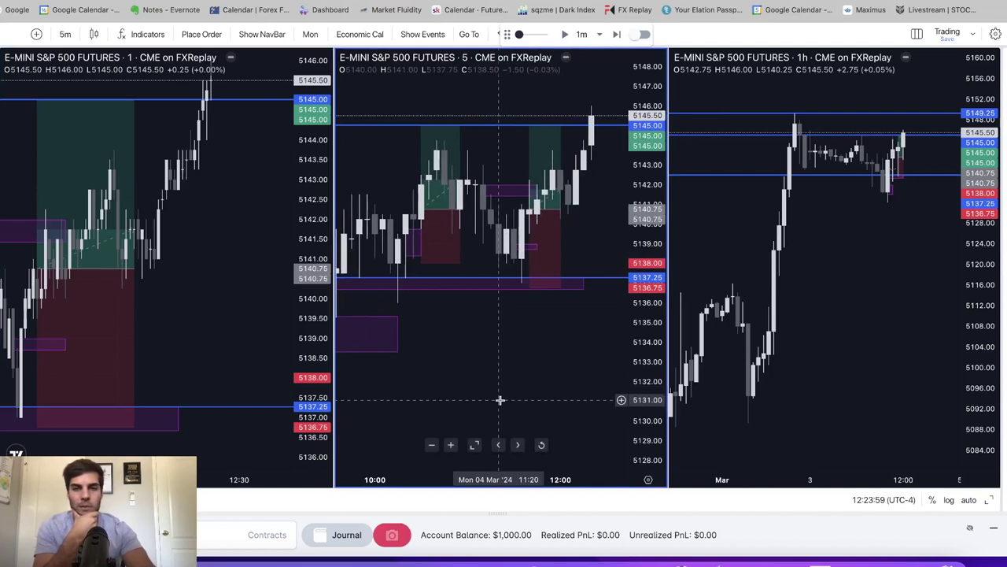
pyautogui.click(874, 241)
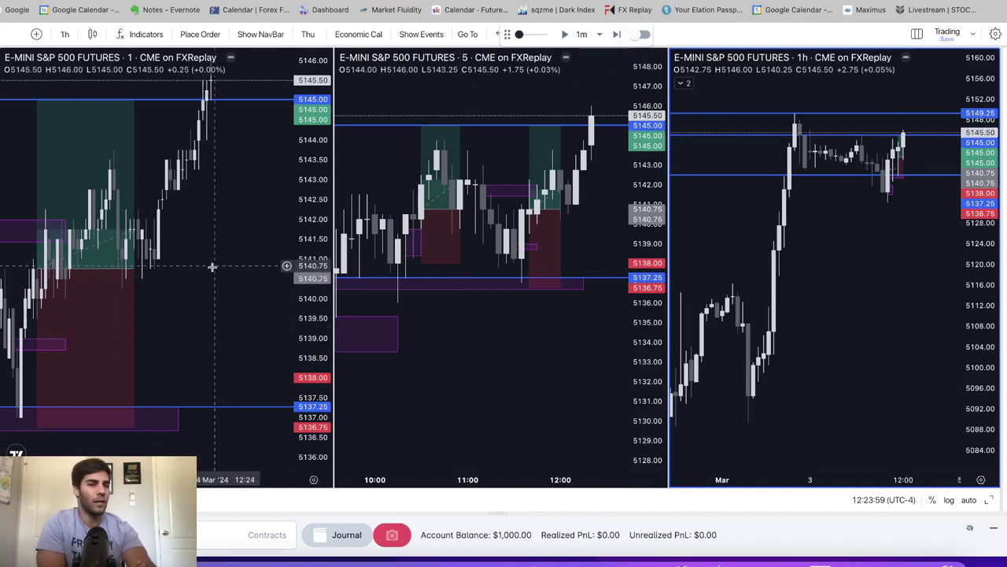
pyautogui.moveTo(214, 265); pyautogui.dragTo(253, 337)
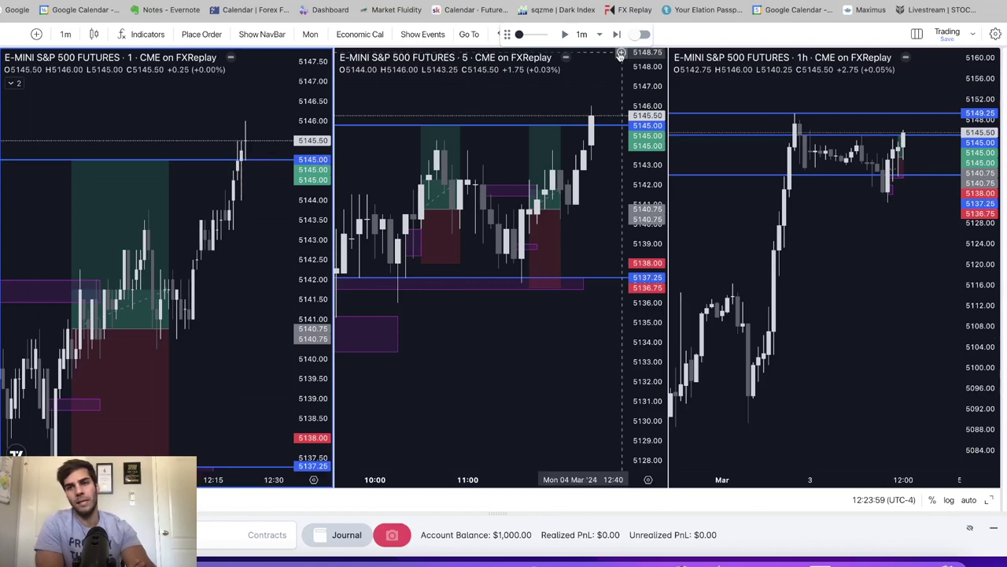
# Advance the replay in one-minute steps to 13:16:59.
pyautogui.click(617, 36)
pyautogui.click(617, 35)
pyautogui.click(617, 36)
pyautogui.click(617, 35)
pyautogui.click(617, 35)
pyautogui.click(617, 36)
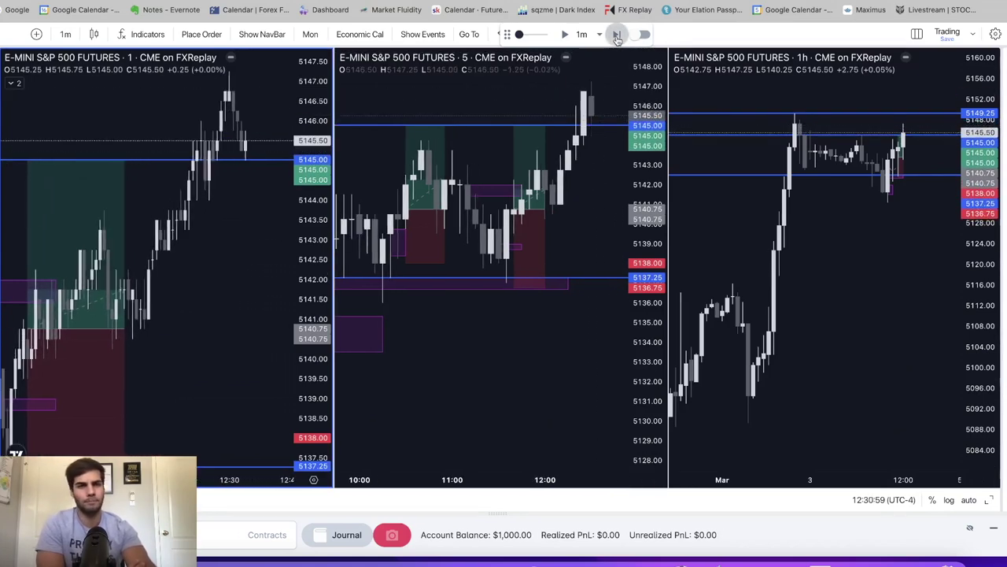
pyautogui.click(617, 35)
pyautogui.click(617, 36)
pyautogui.click(617, 35)
pyautogui.click(617, 36)
pyautogui.click(617, 36)
pyautogui.click(617, 36)
pyautogui.click(618, 35)
pyautogui.click(618, 36)
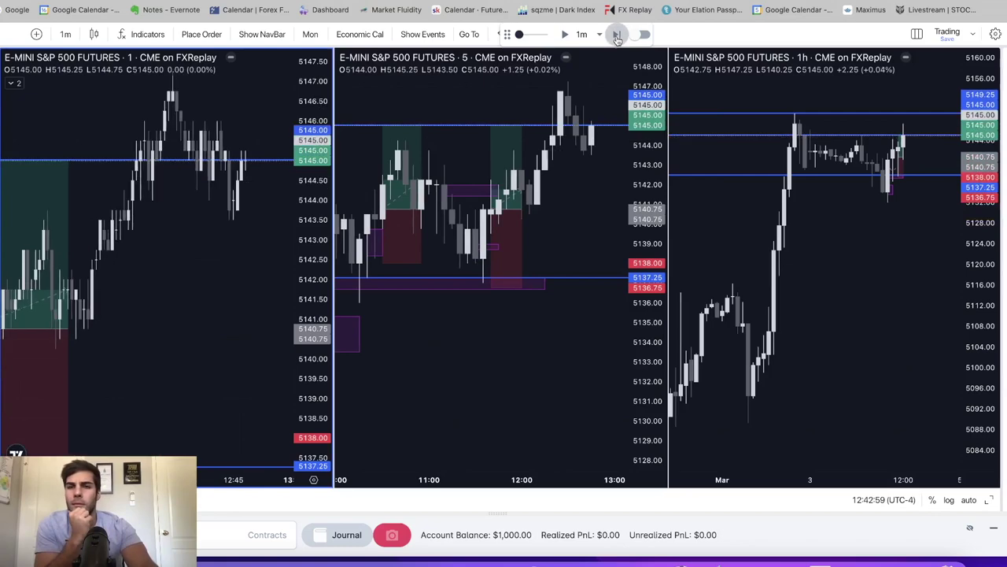
pyautogui.click(617, 36)
pyautogui.click(617, 35)
pyautogui.click(618, 36)
pyautogui.click(617, 36)
pyautogui.click(618, 35)
pyautogui.click(618, 35)
pyautogui.click(618, 35)
pyautogui.click(618, 36)
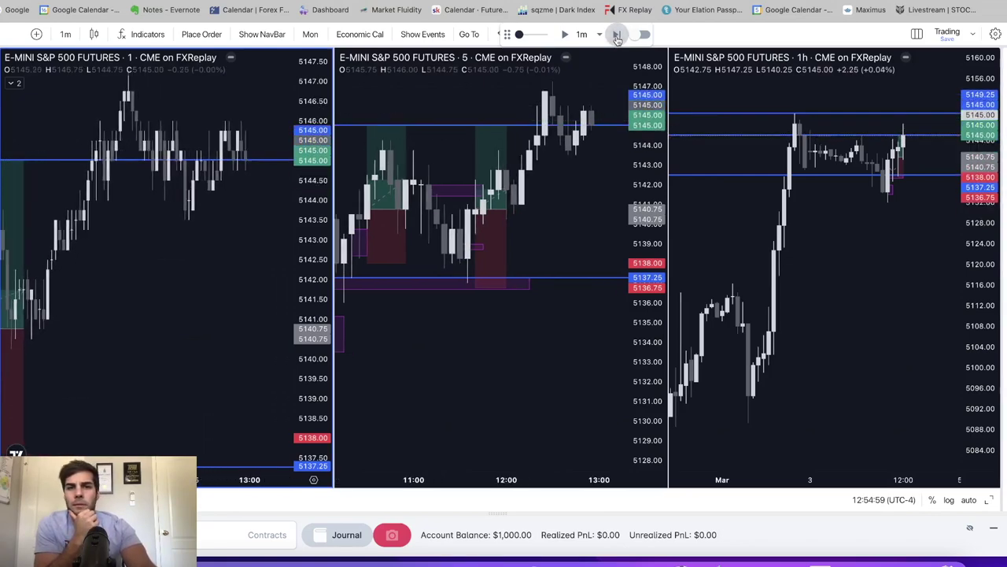
pyautogui.click(618, 35)
pyautogui.click(618, 35)
pyautogui.click(618, 36)
pyautogui.click(617, 35)
pyautogui.click(618, 35)
pyautogui.click(617, 35)
pyautogui.click(617, 36)
pyautogui.click(618, 35)
pyautogui.click(617, 35)
pyautogui.click(618, 35)
pyautogui.click(618, 35)
pyautogui.click(618, 35)
pyautogui.click(617, 35)
# Set the replay step to 10 minutes and advance the replay to 14:49:59.
pyautogui.click(582, 35)
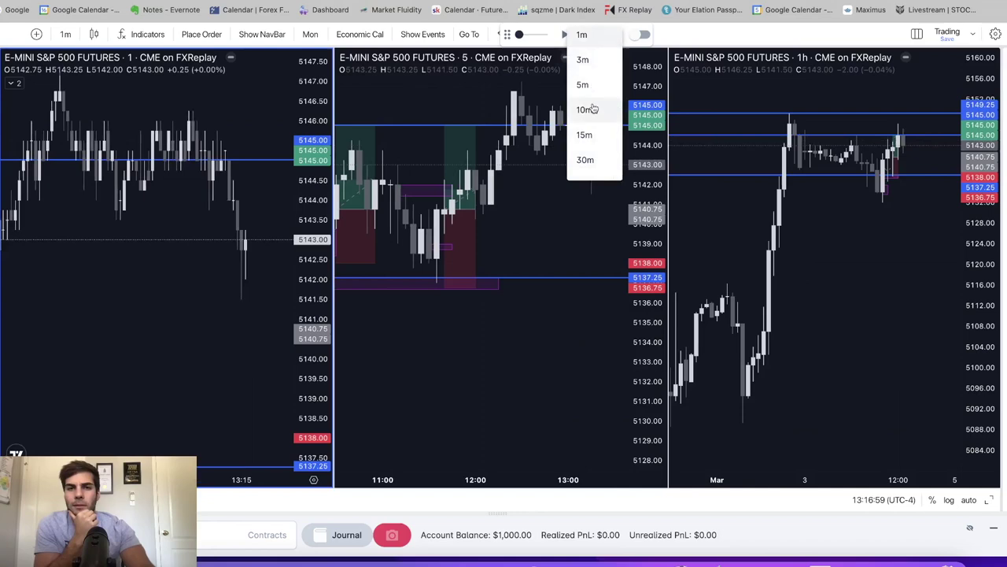
pyautogui.click(587, 110)
pyautogui.click(618, 35)
pyautogui.click(618, 35)
pyautogui.click(618, 35)
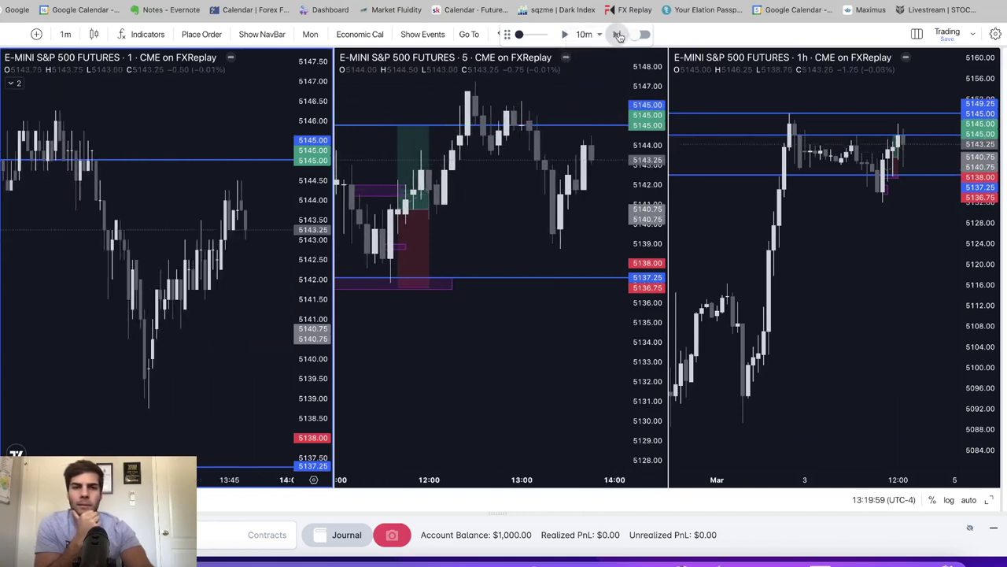
pyautogui.click(618, 35)
pyautogui.click(618, 35)
pyautogui.click(618, 35)
pyautogui.click(618, 35)
pyautogui.click(617, 36)
pyautogui.click(618, 35)
pyautogui.click(618, 35)
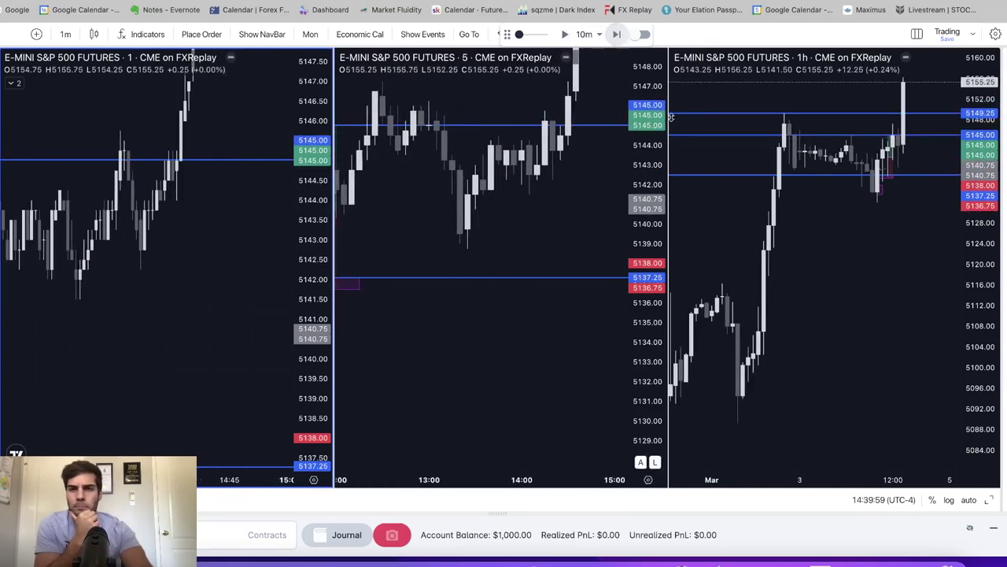
# Remove all drawings from the S&P 500 charts.
pyautogui.scroll(-3, 143, 328)
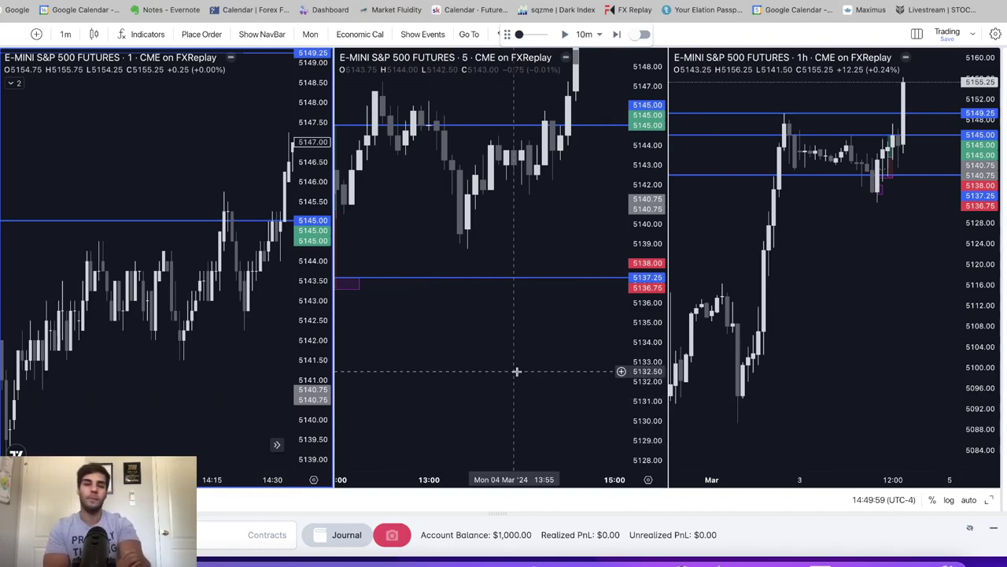
pyautogui.rightClick(462, 343)
pyautogui.moveTo(515, 343)
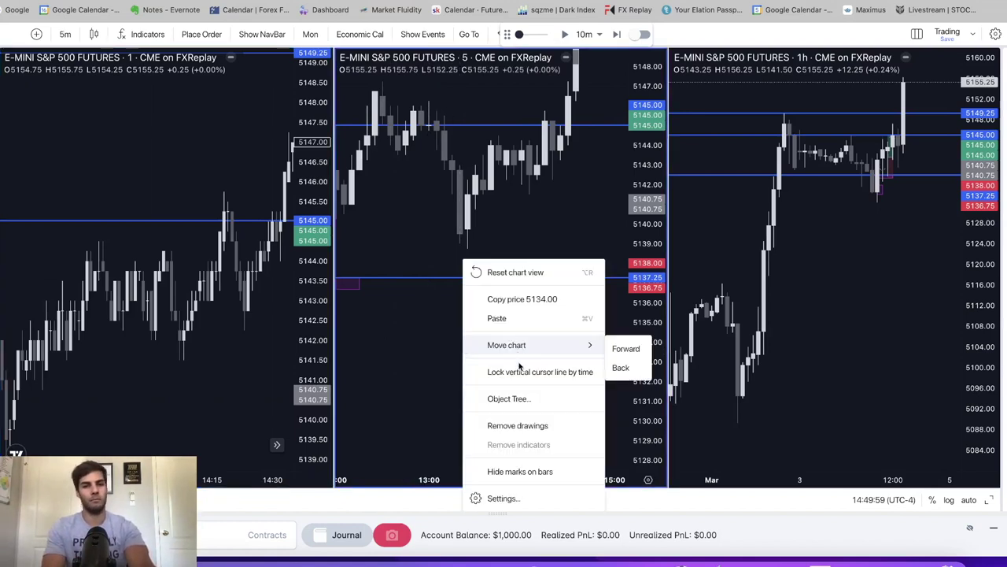
pyautogui.click(373, 351)
pyautogui.rightClick(420, 351)
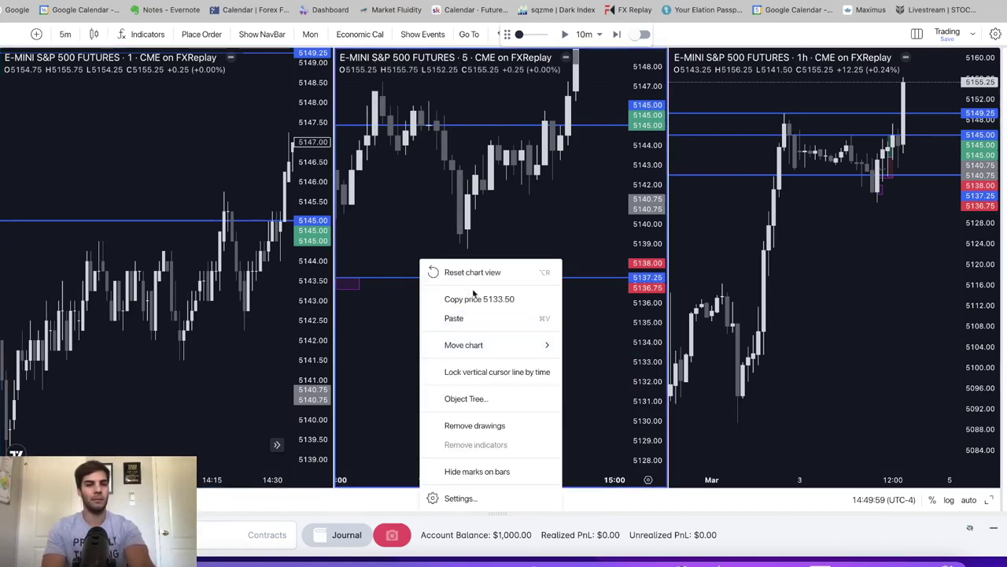
pyautogui.click(448, 425)
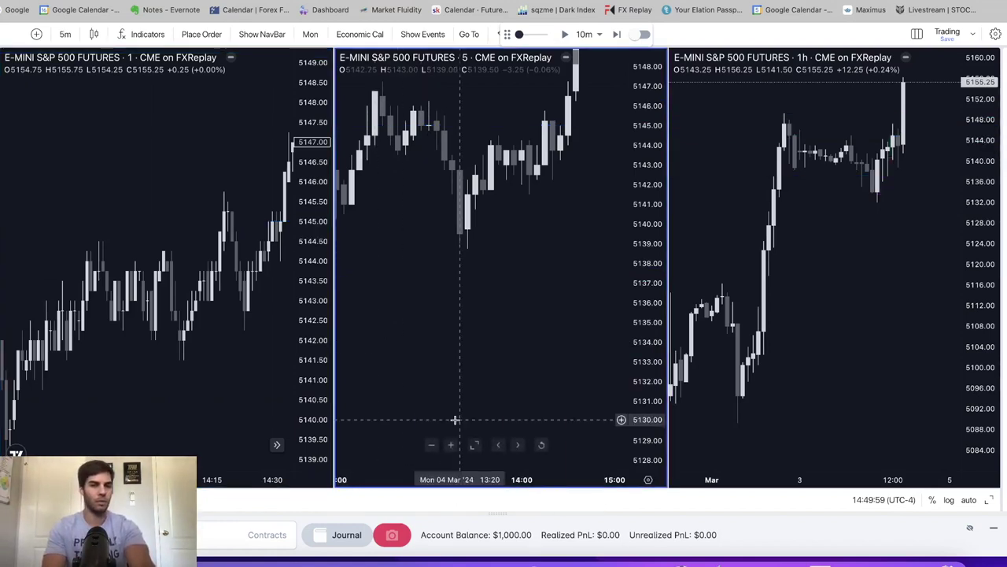
pyautogui.rightClick(211, 377)
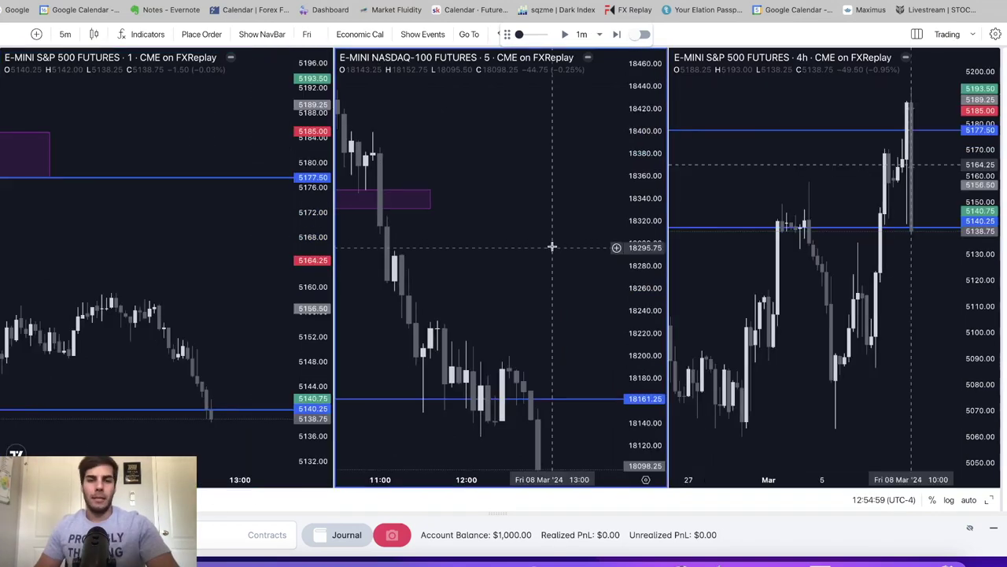
pyautogui.moveTo(552, 242); pyautogui.dragTo(538, 196)
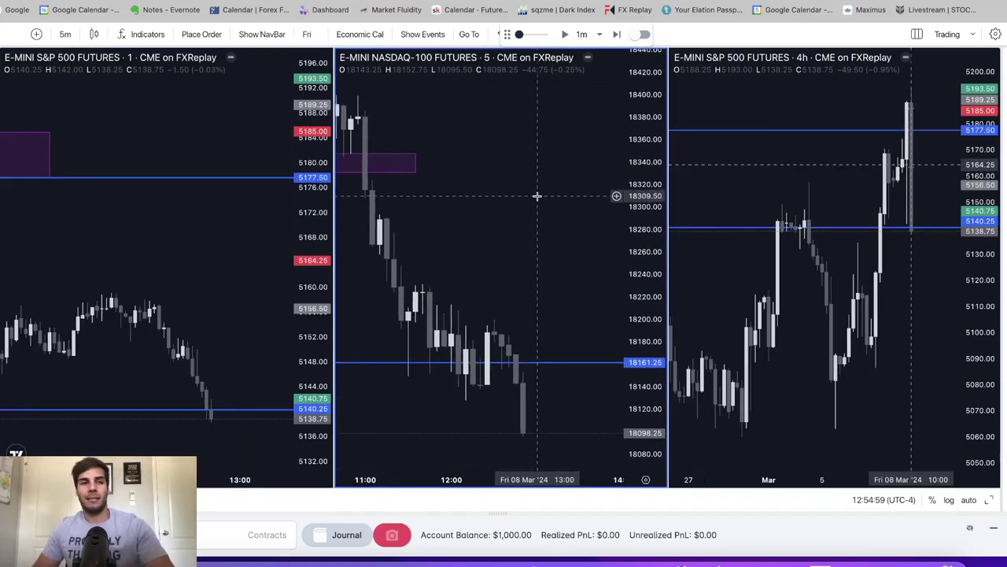